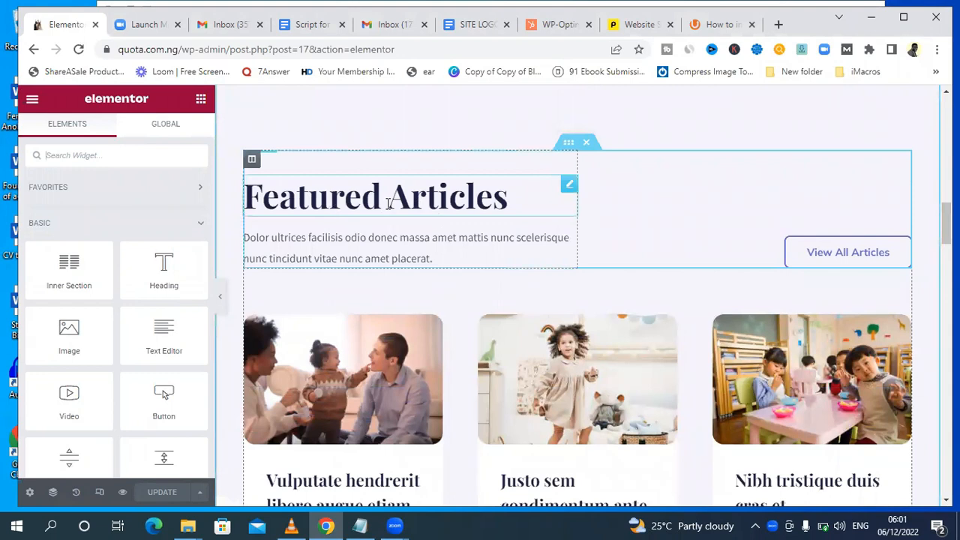
Open quota.com.ng in a new browser tab to view the live homepage alongside the page being edited.
drag(946, 224, 947, 223)
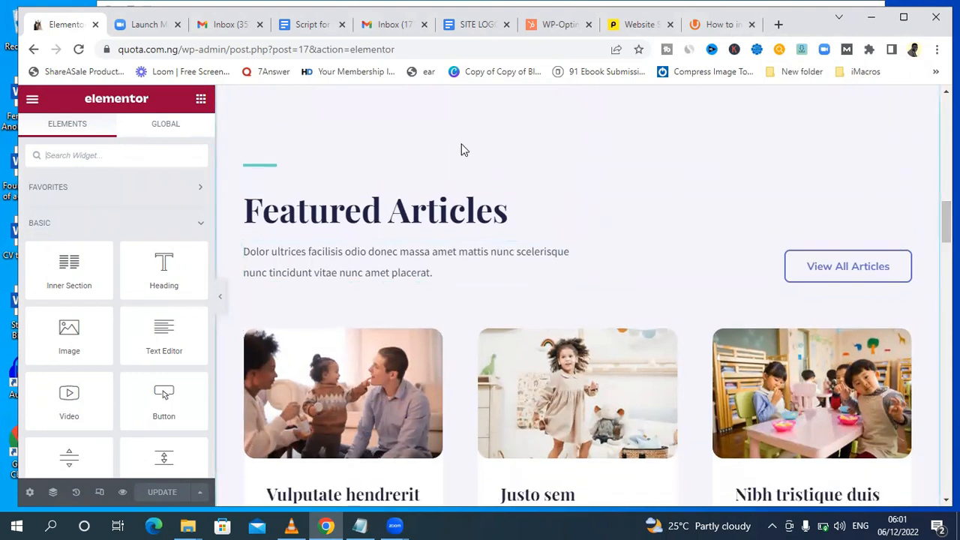
click(778, 25)
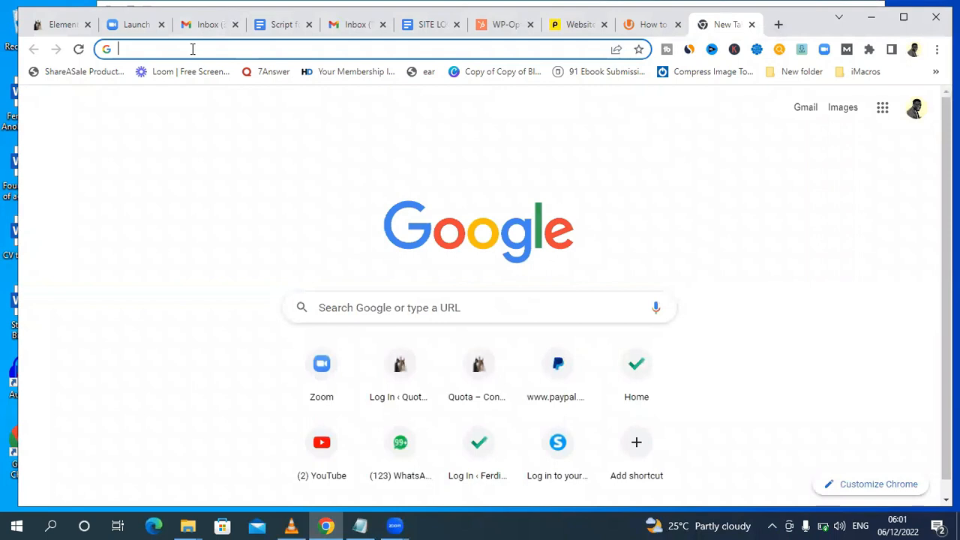
text(q)
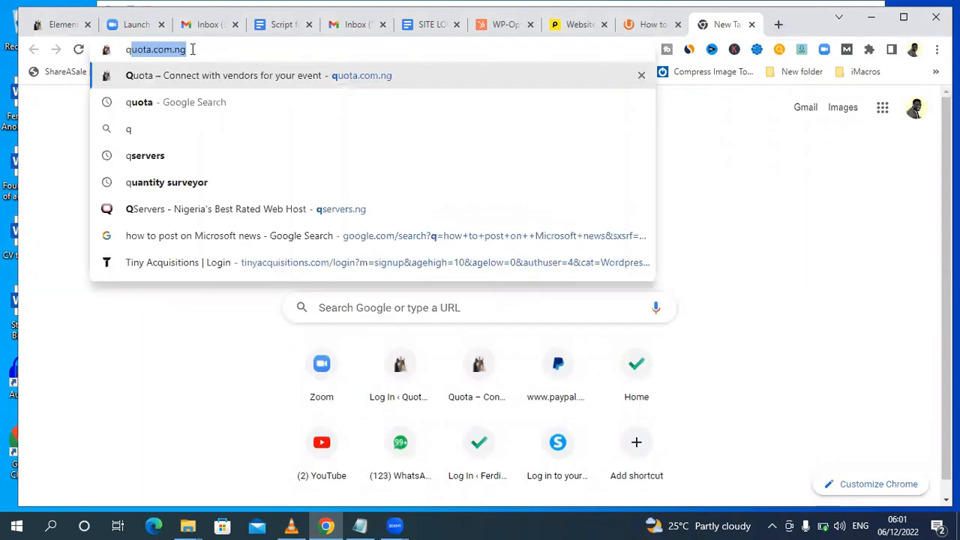
key(Right)
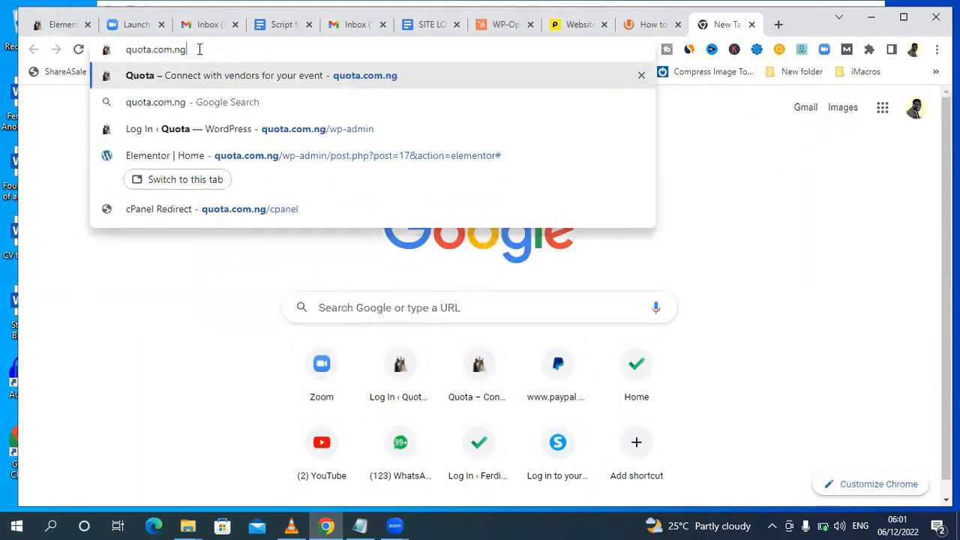
key(Return)
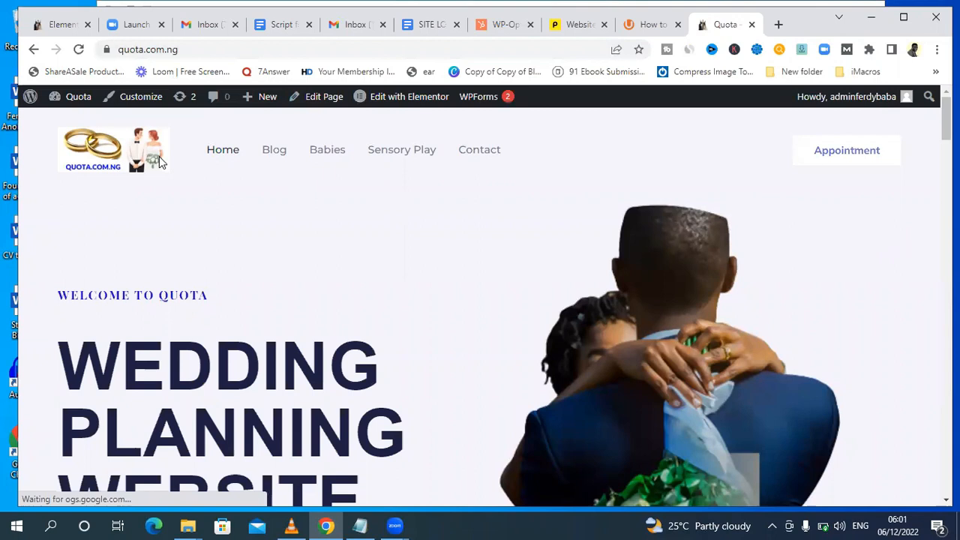
click(49, 29)
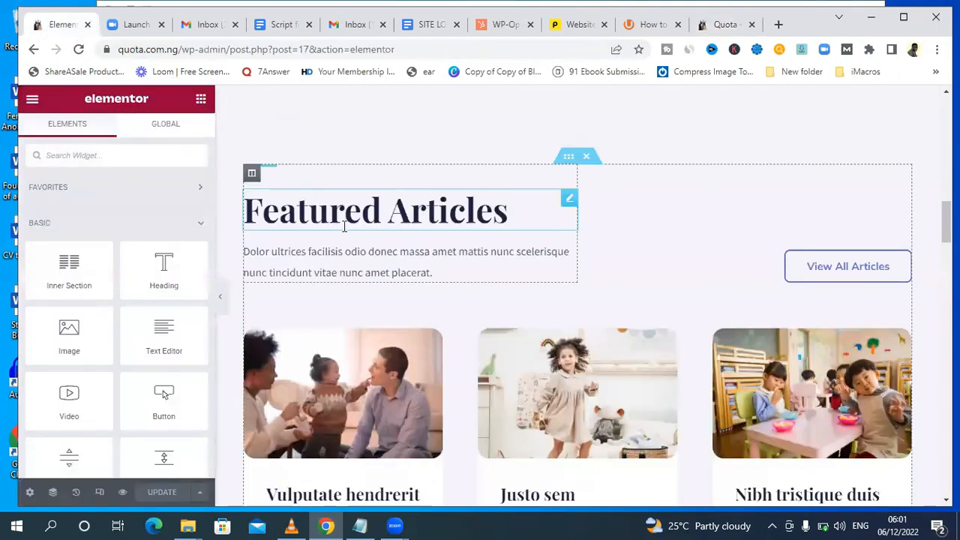
click(720, 24)
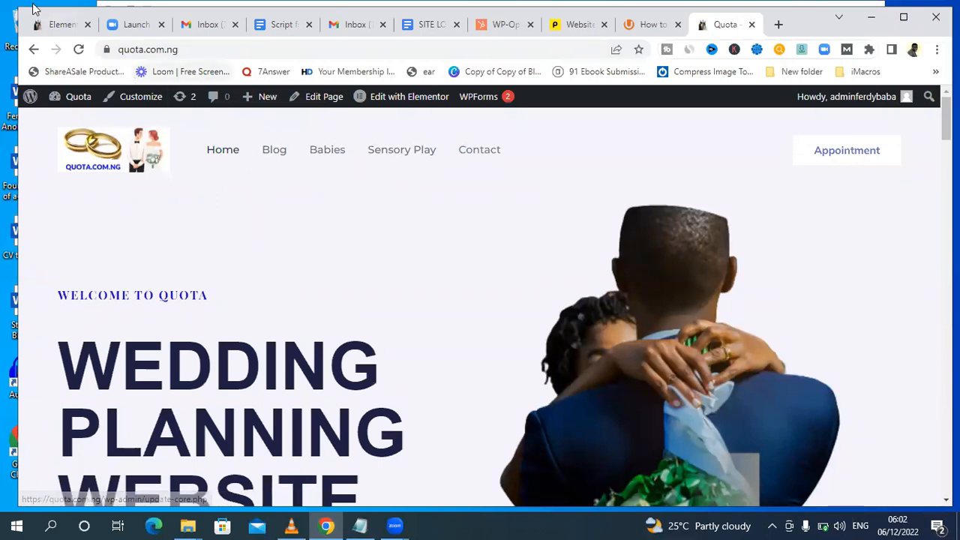
Replace the placeholder text under the Featured Articles heading with "Read the best event planning or wedding articles on our blog".
click(54, 26)
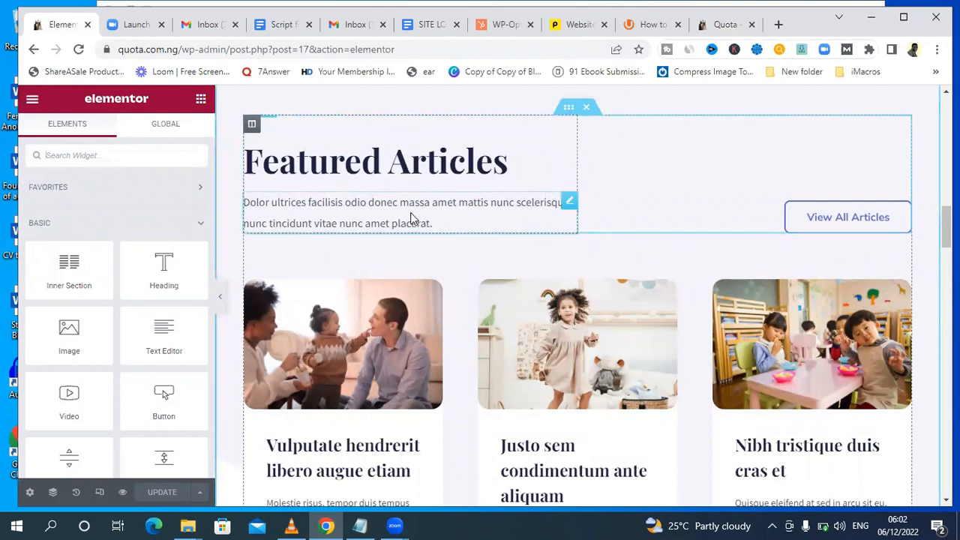
click(437, 224)
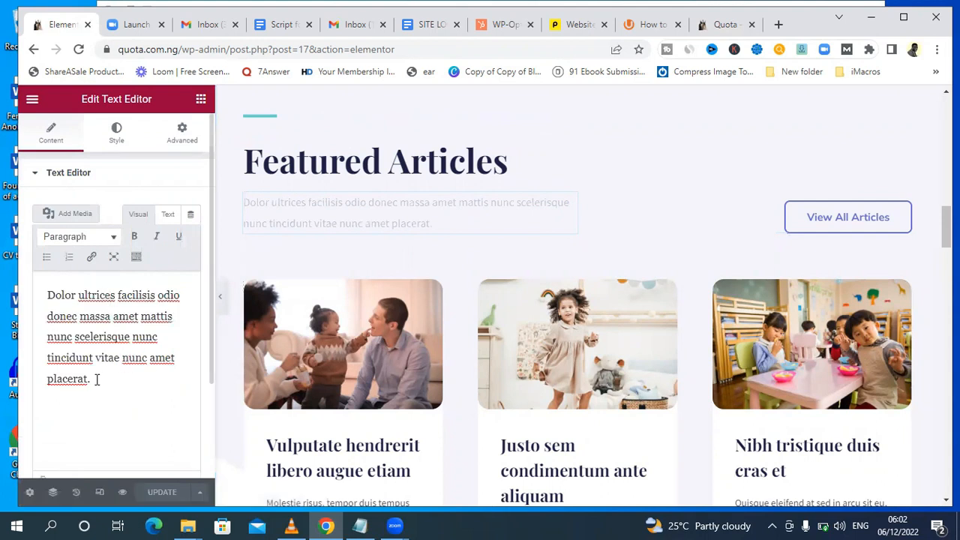
drag(90, 380, 48, 298)
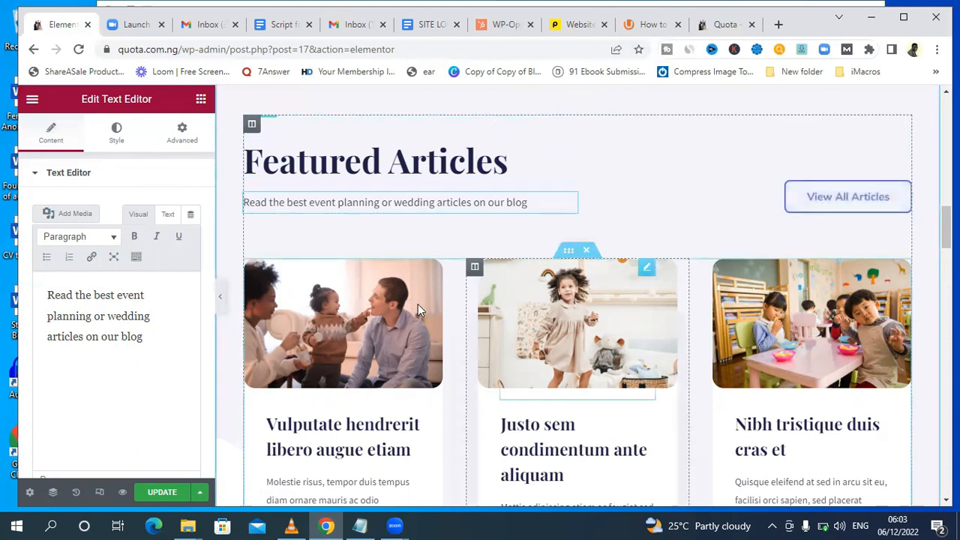
Open the View All Articles button's link for editing and copy the full address of the live site's Blog page.
click(848, 199)
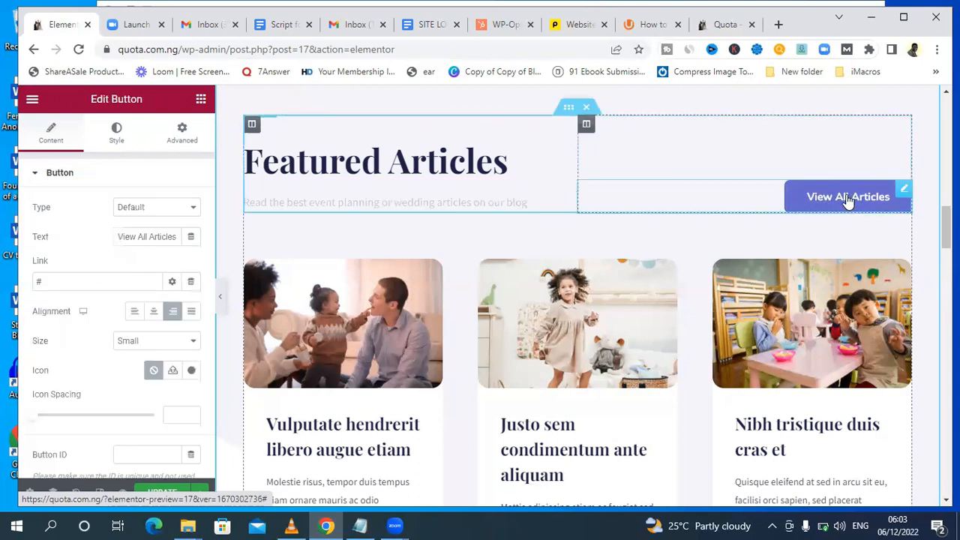
click(55, 282)
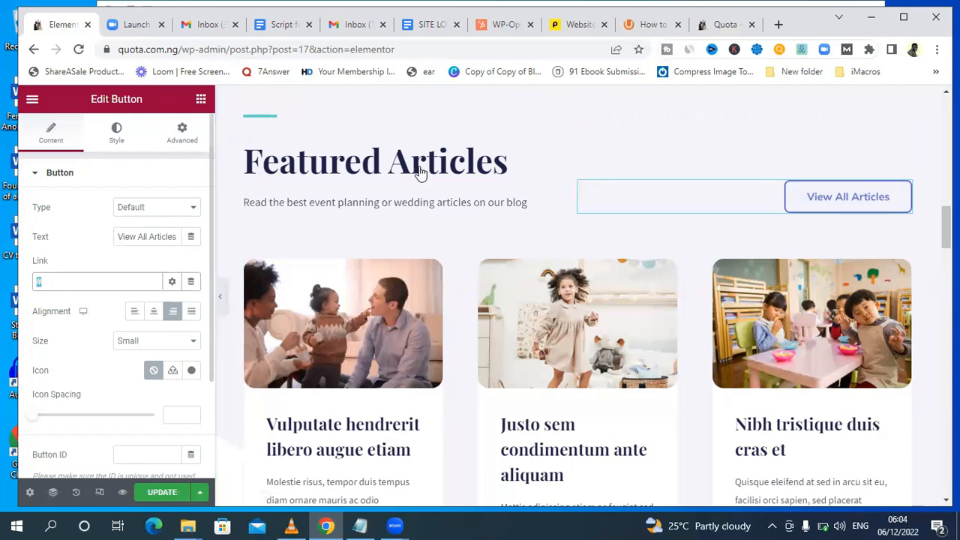
click(719, 25)
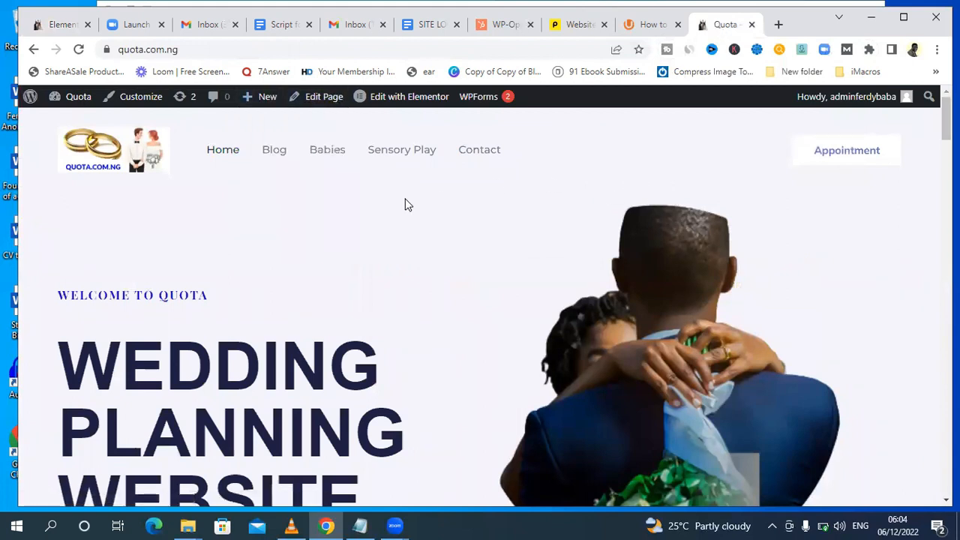
click(278, 154)
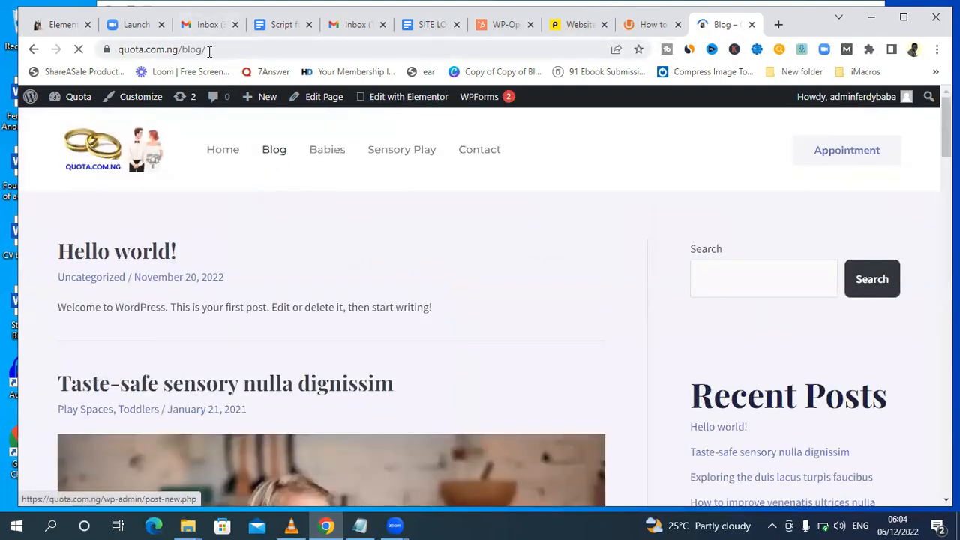
drag(209, 50, 120, 50)
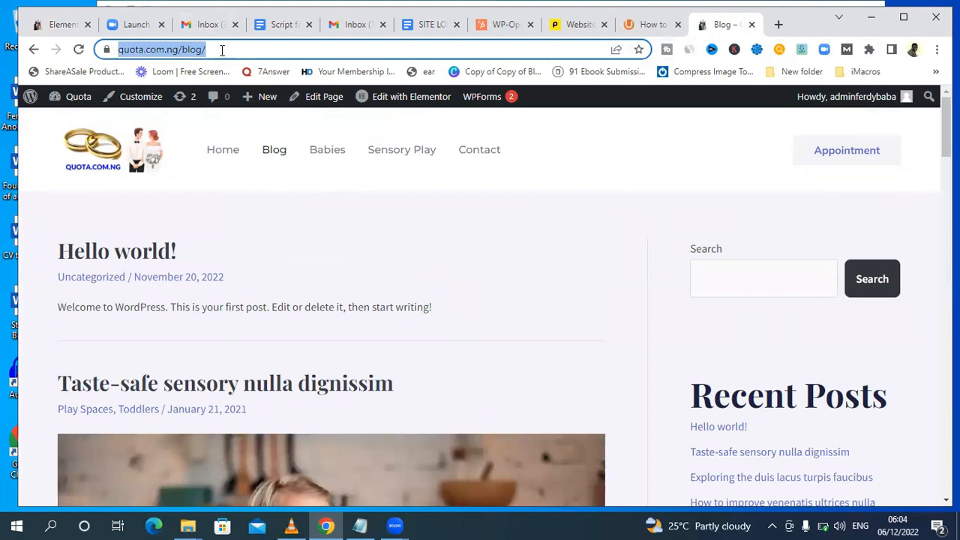
click(222, 49)
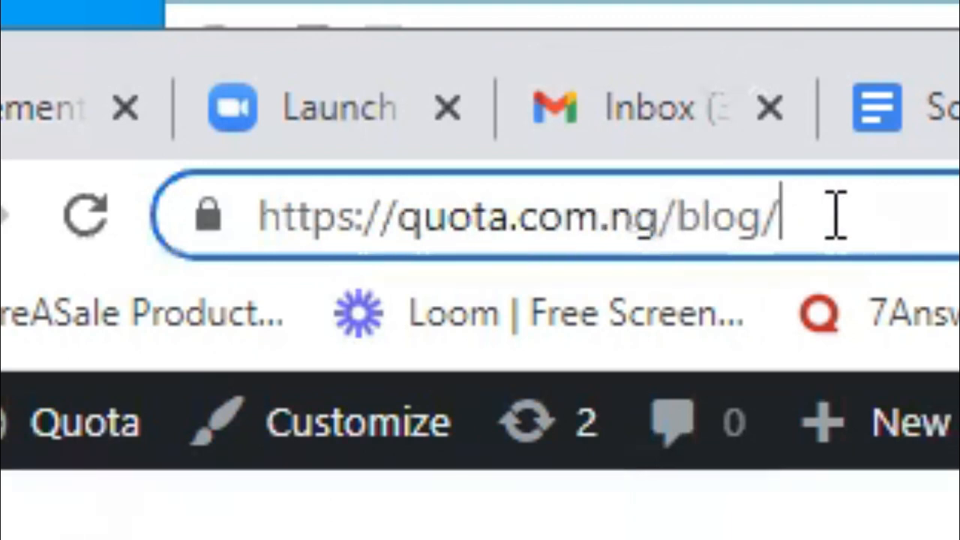
drag(836, 215, 240, 215)
key(ctrl+c)
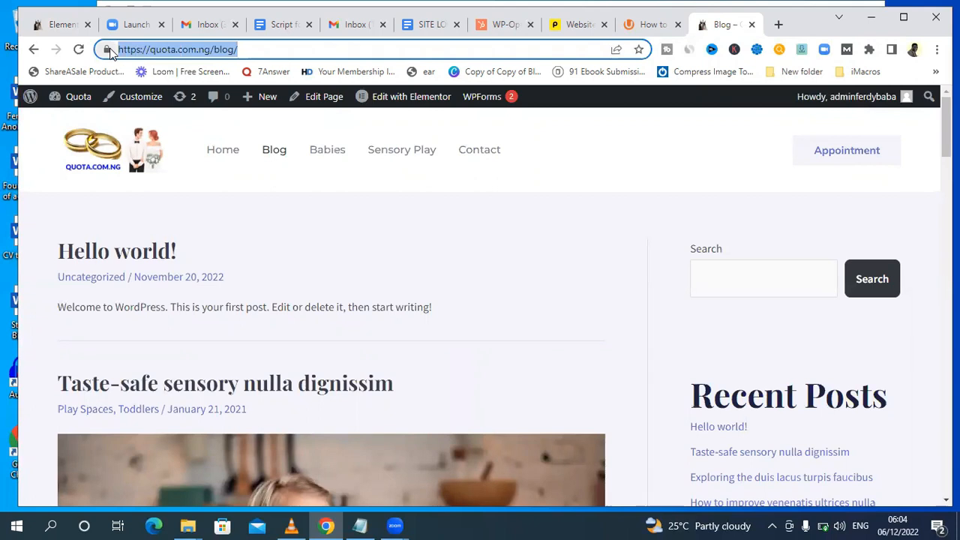
click(42, 25)
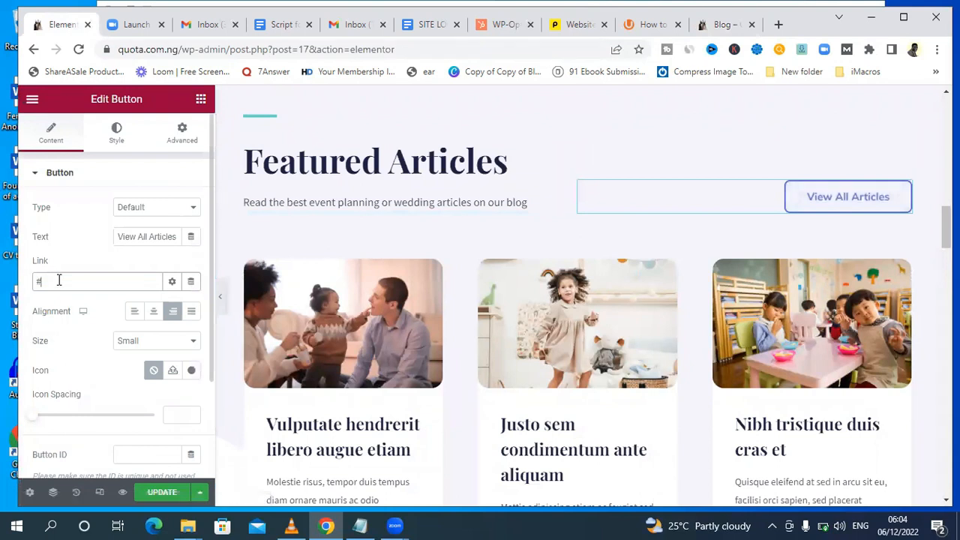
key(BackSpace)
key(ctrl+v)
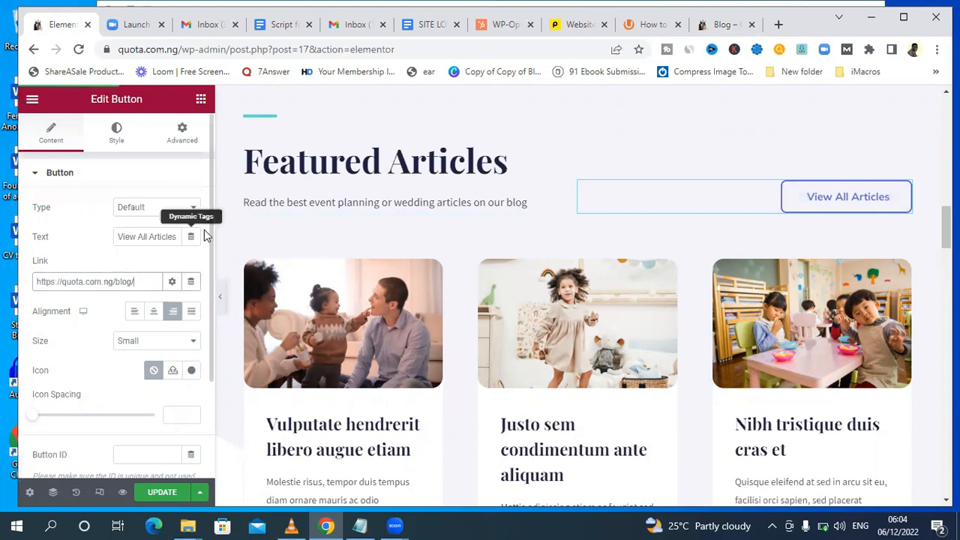
drag(210, 245, 211, 253)
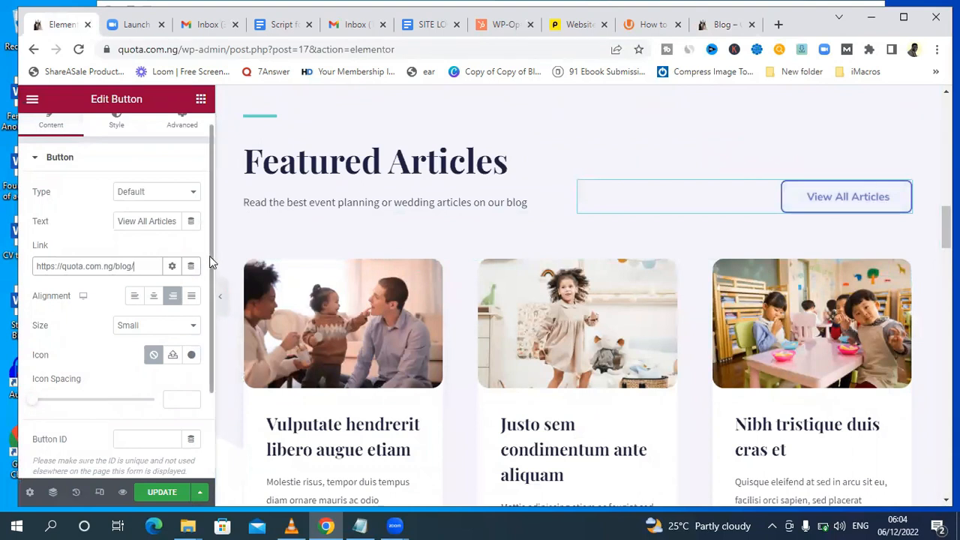
scroll(209, 301, down, 3)
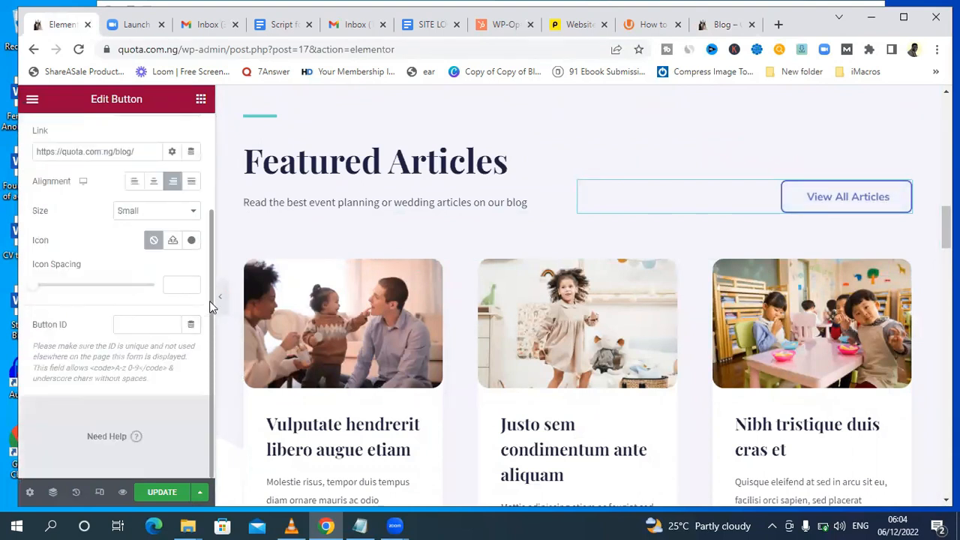
scroll(225, 301, down, 1)
click(162, 493)
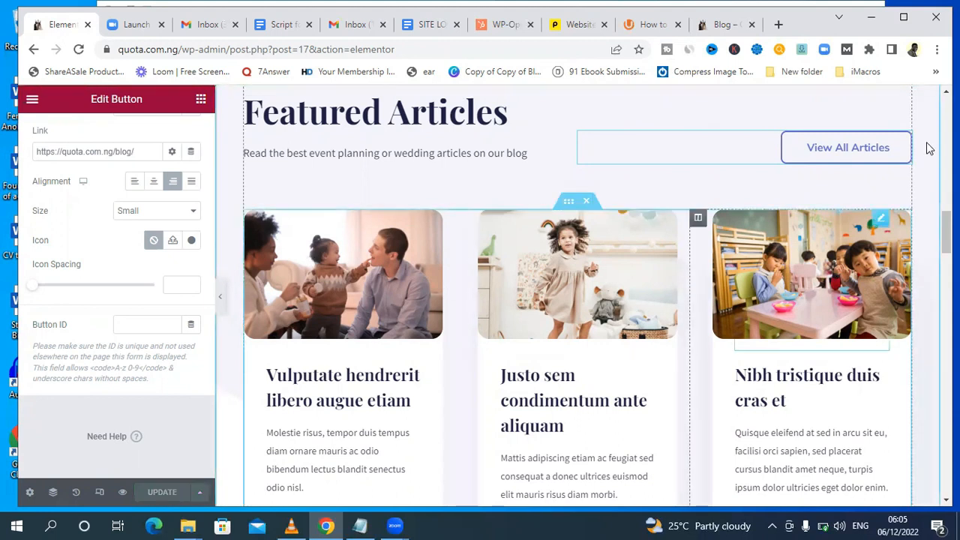
Examine the images, headings, excerpts and Read More links of the three article cards in the Featured Articles section.
mouse_move(946, 233)
mouse_down()
mouse_move(947, 242)
mouse_move(946, 234)
mouse_up()
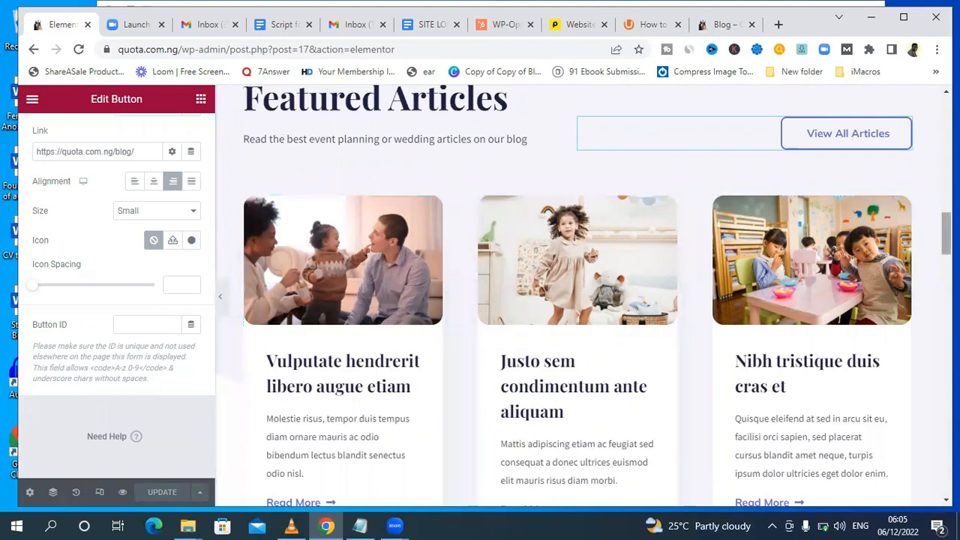
drag(947, 233, 946, 245)
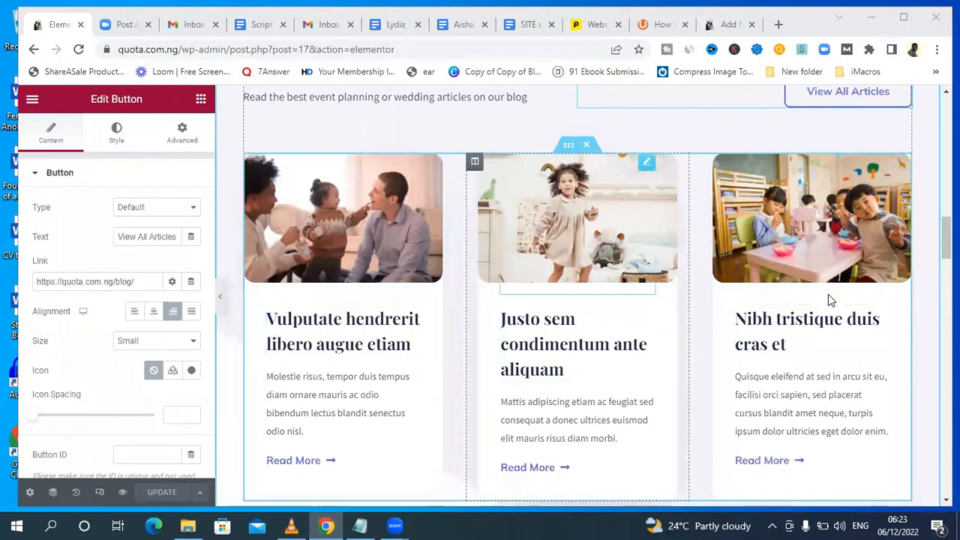
drag(946, 237, 946, 235)
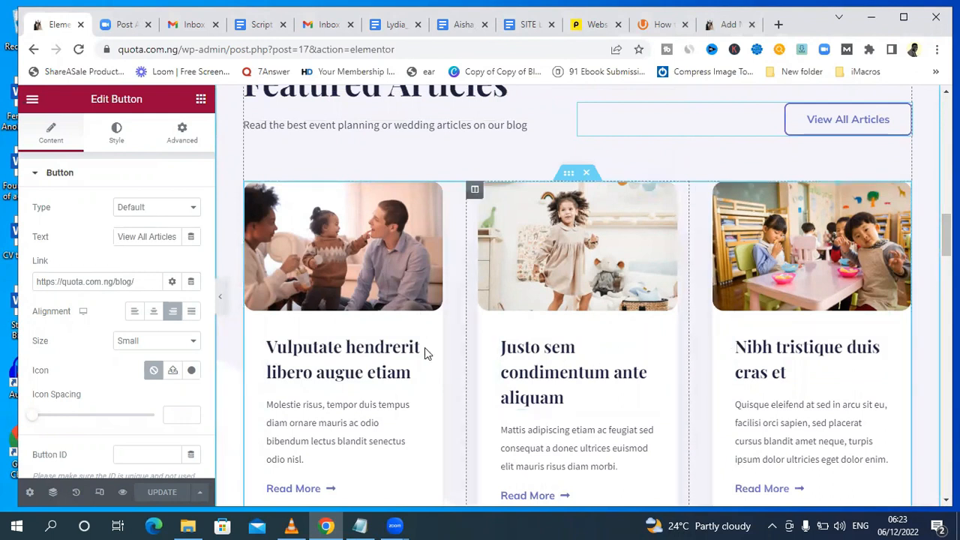
click(545, 367)
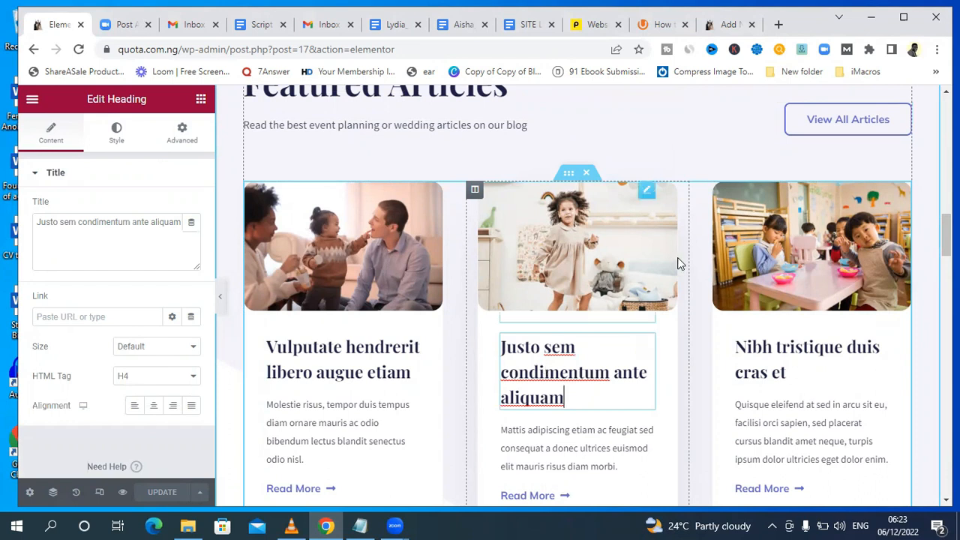
scroll(546, 368, down, 1)
scroll(578, 323, down, 1)
scroll(577, 322, up, 1)
scroll(578, 322, down, 1)
scroll(577, 322, up, 1)
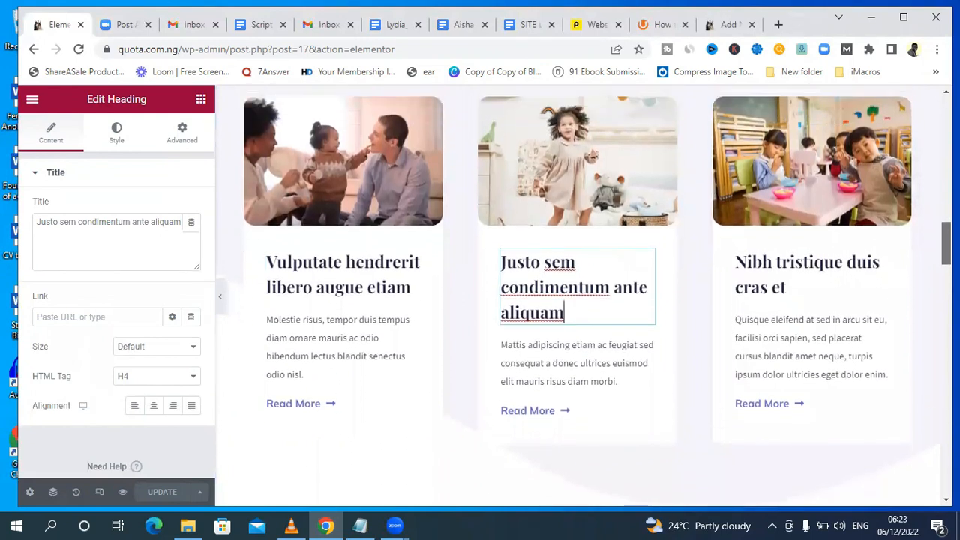
scroll(578, 322, up, 1)
scroll(578, 323, down, 1)
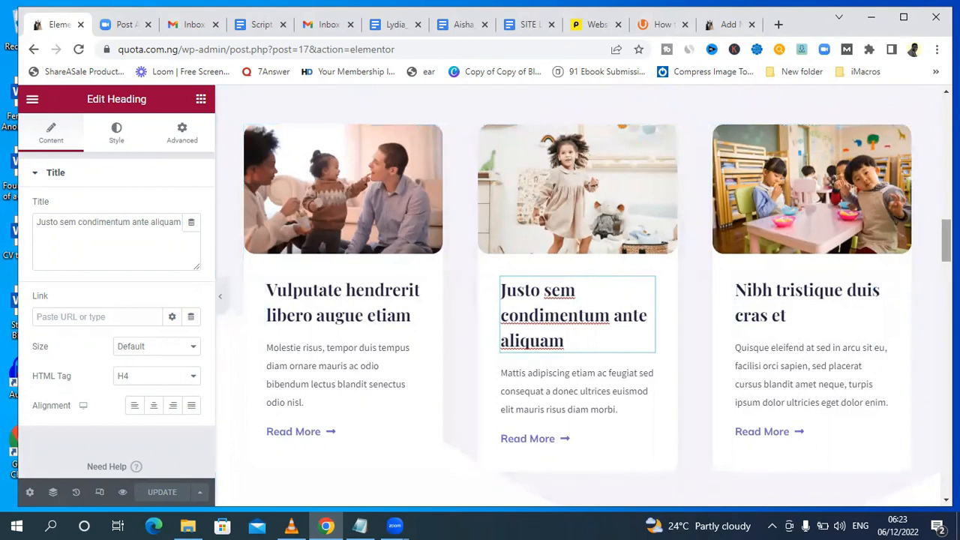
scroll(578, 322, down, 2)
scroll(577, 323, up, 3)
scroll(577, 323, down, 1)
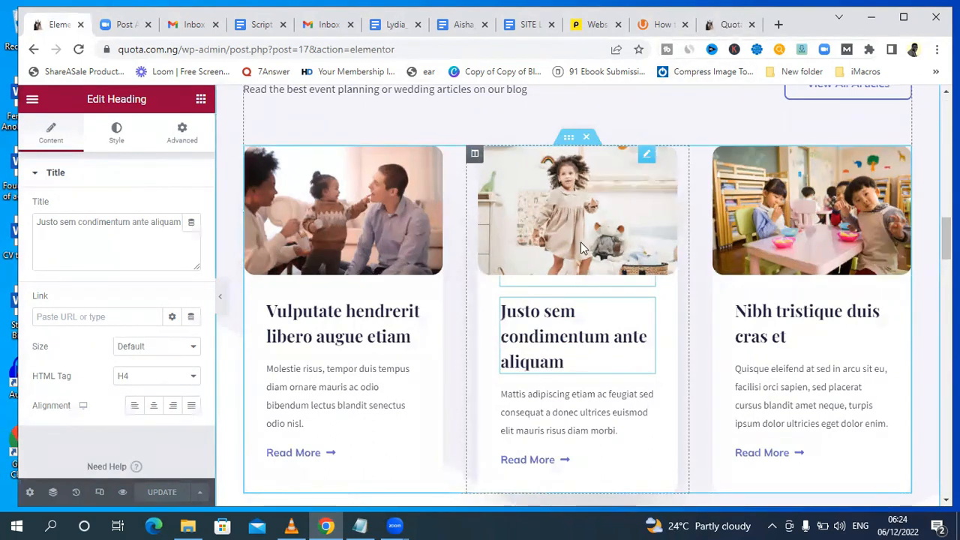
Open the WordPress dashboard from the live homepage and start a new post.
click(732, 18)
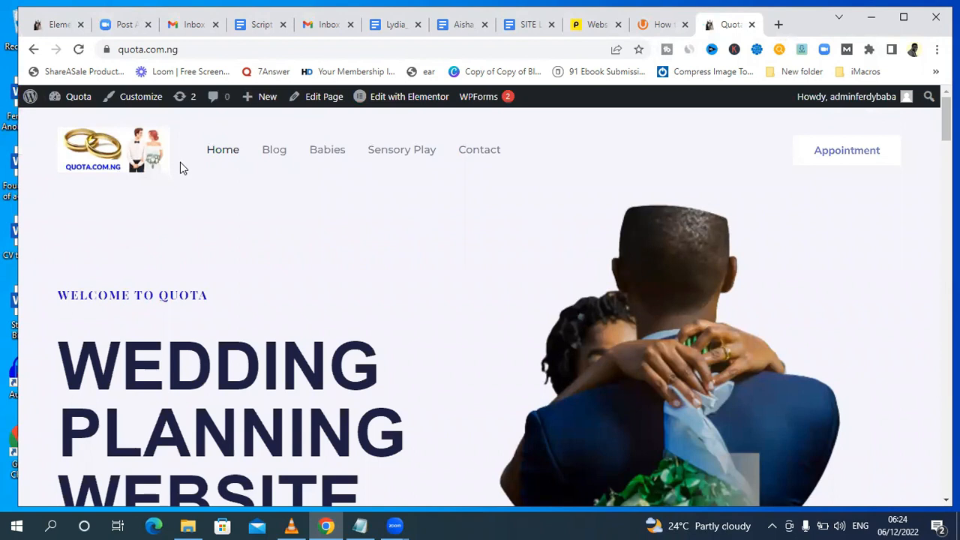
mouse_move(71, 102)
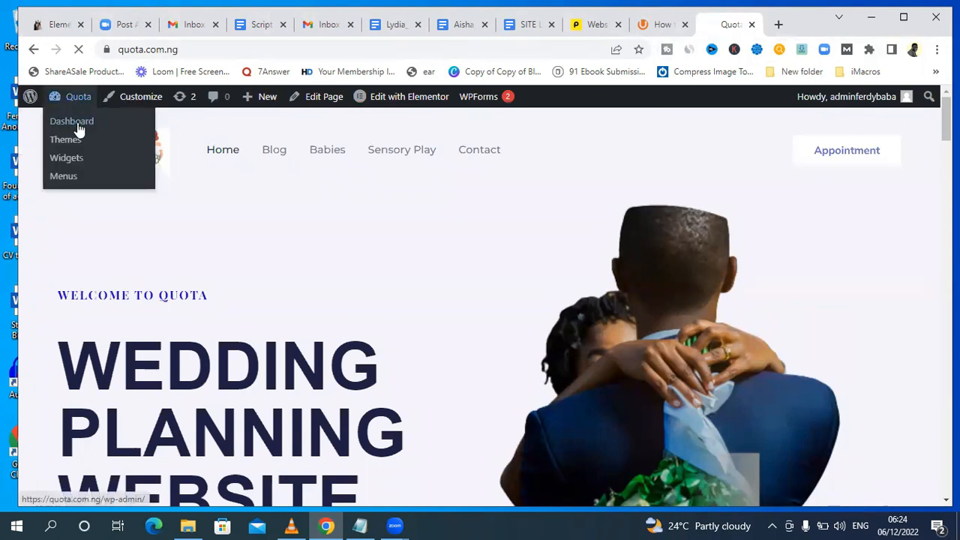
click(77, 124)
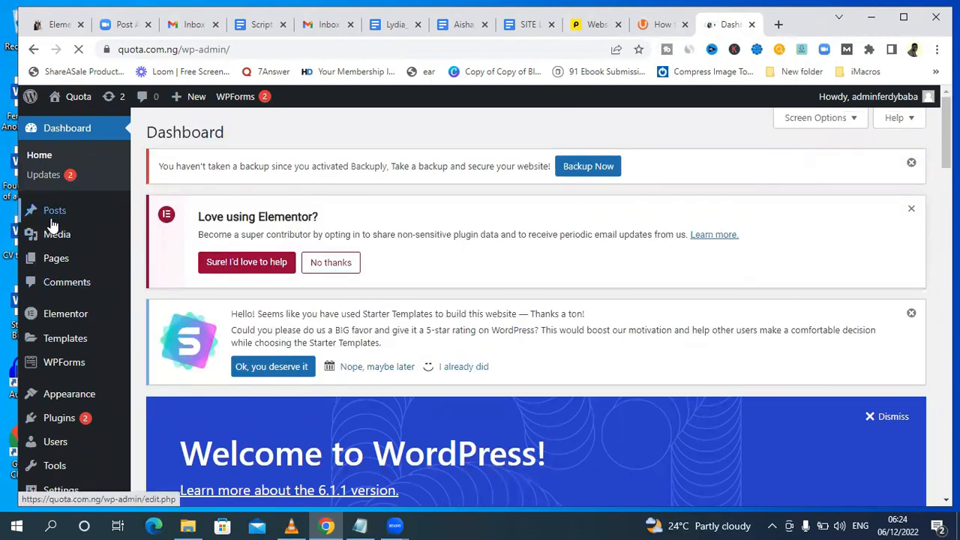
mouse_move(53, 221)
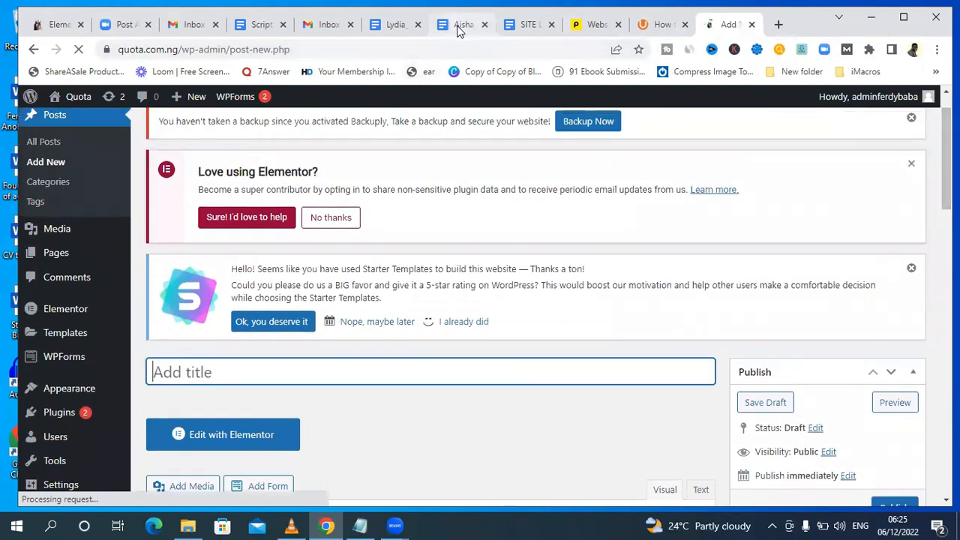
Copy the article title from the wedding gown vendors Google Doc and set the new post's title to WEDDING GOWN VENDORS IN NIGERIA.
click(462, 25)
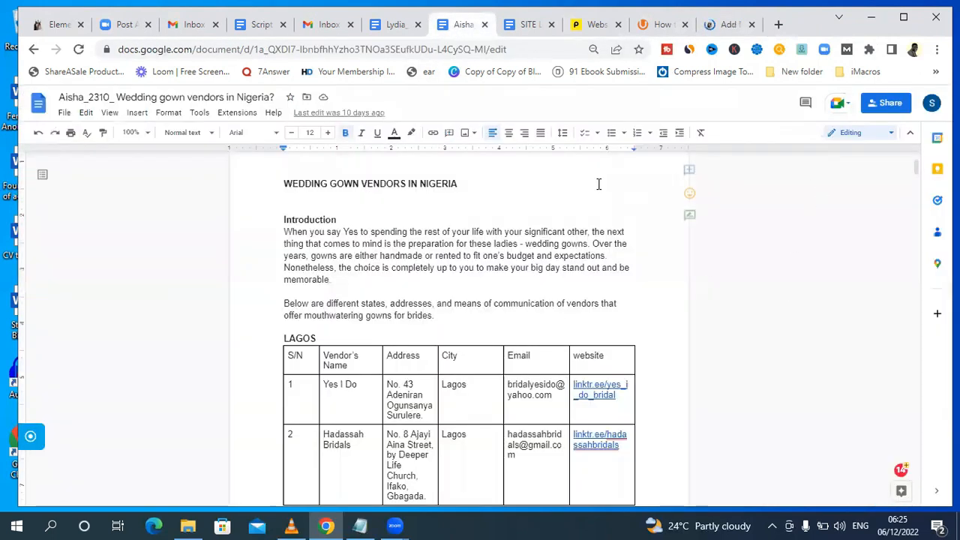
drag(918, 168, 917, 157)
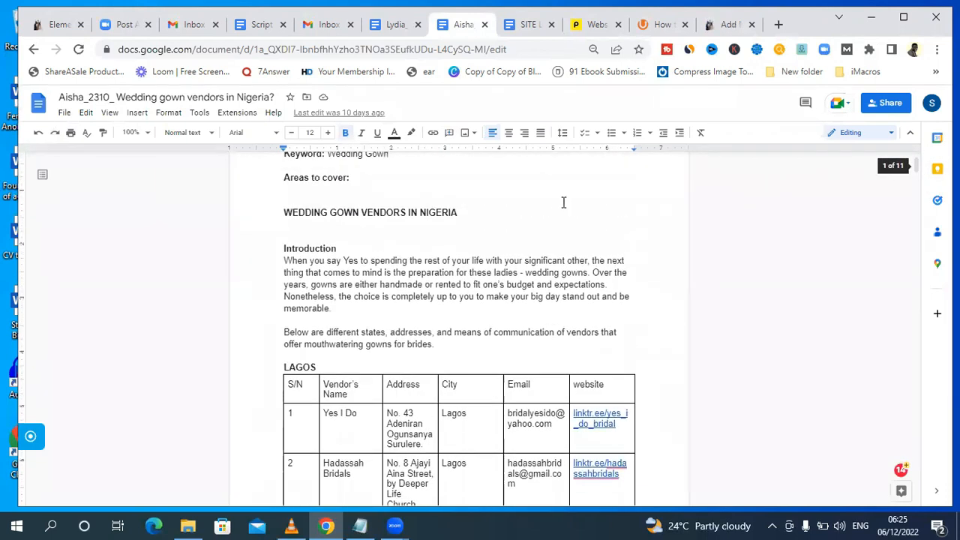
drag(463, 212, 248, 217)
key(ctrl+c)
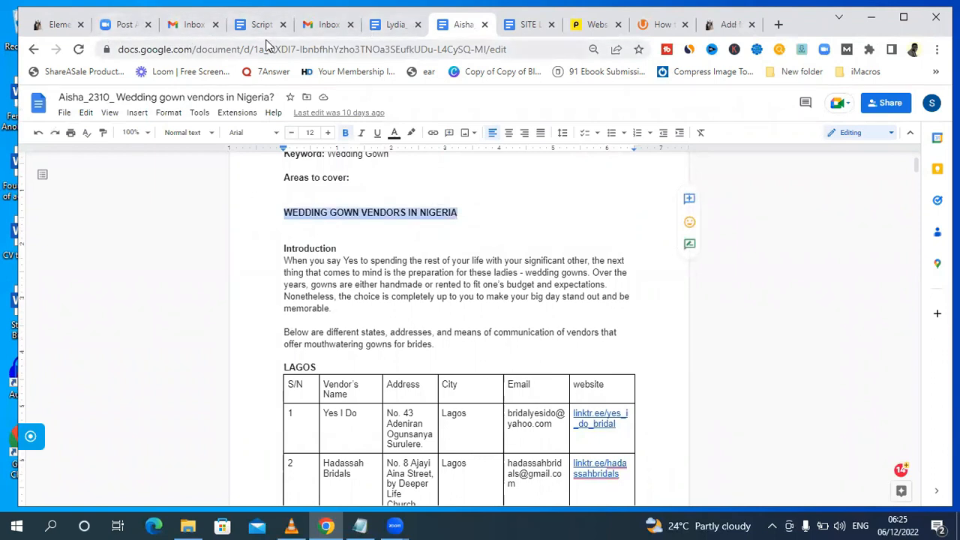
click(44, 27)
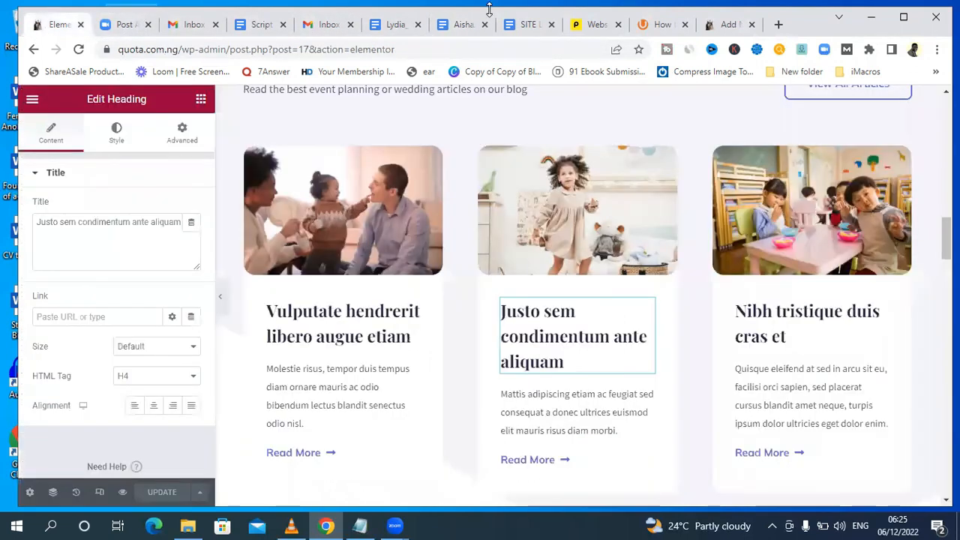
click(728, 26)
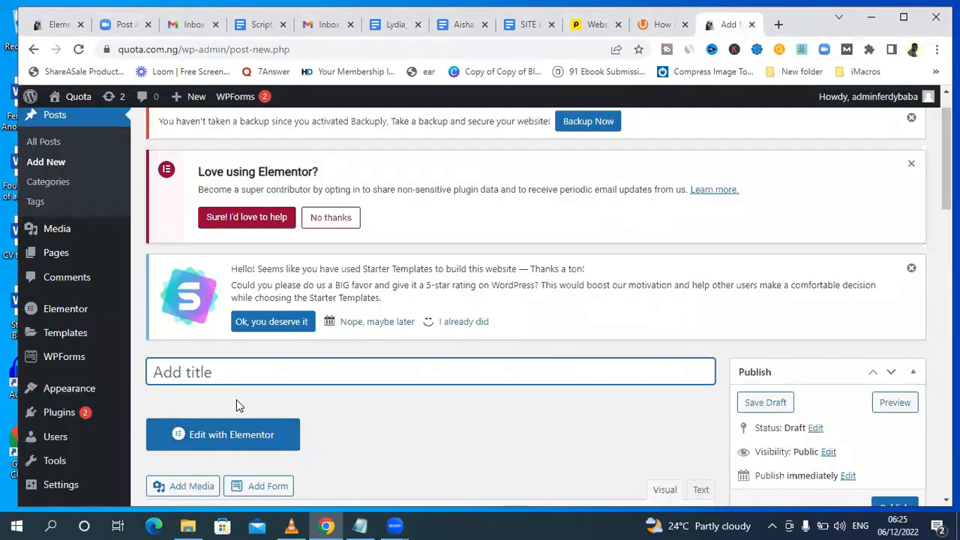
key(ctrl+v)
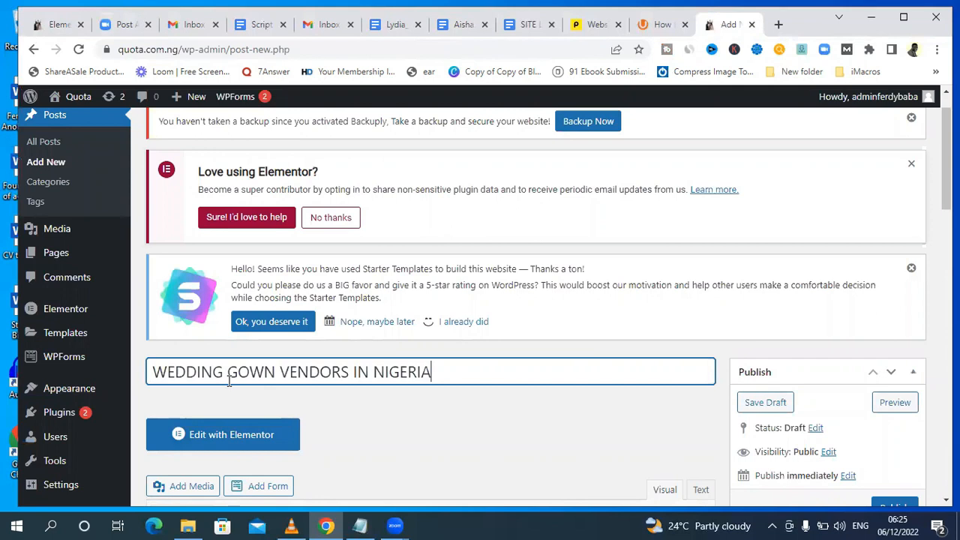
Copy the article from the Introduction through the Key takeaways in the Google Doc and paste it into the post's body.
drag(947, 163, 946, 214)
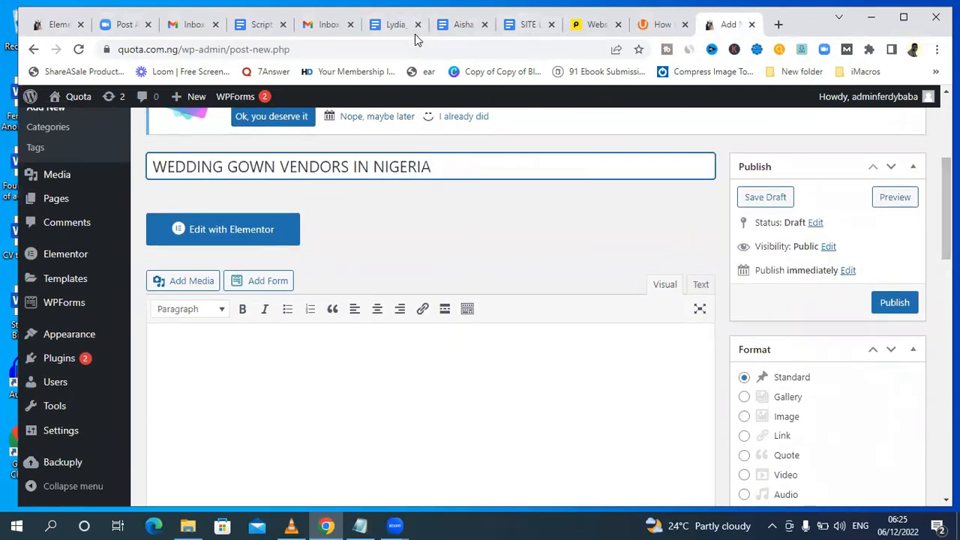
click(460, 25)
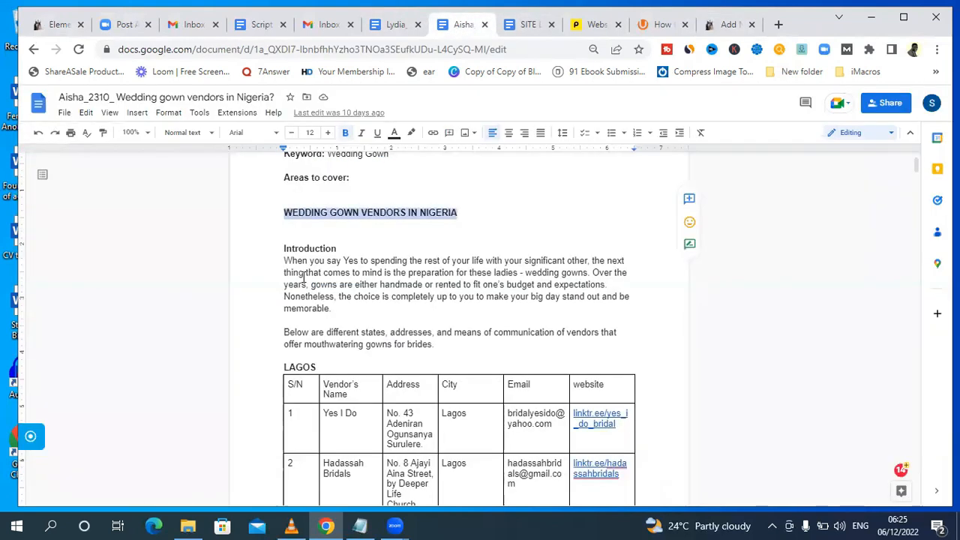
drag(277, 246, 610, 440)
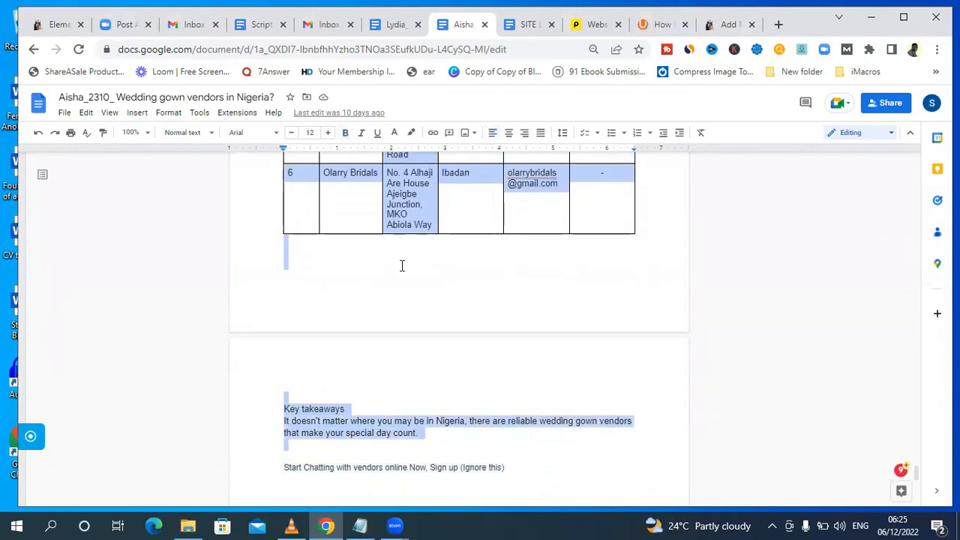
click(728, 24)
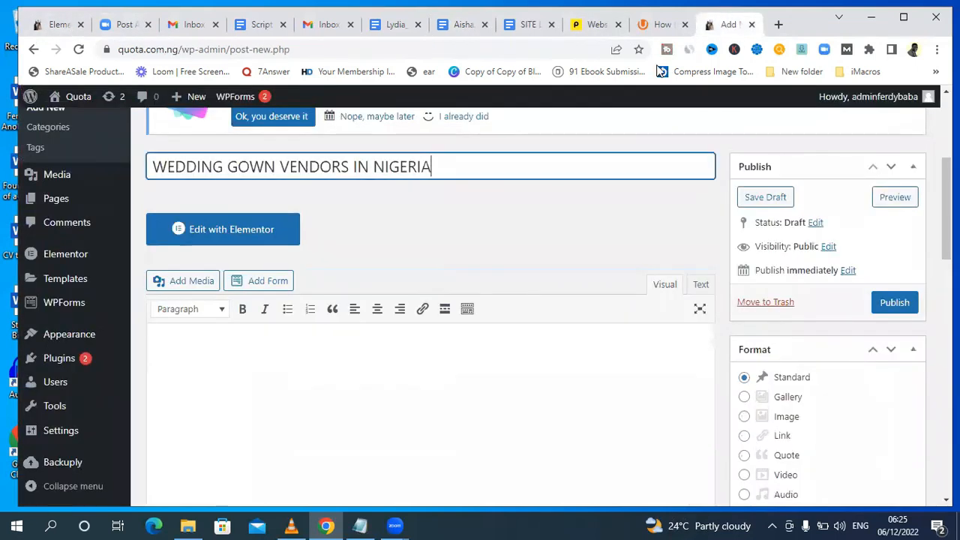
click(330, 373)
key(ctrl+v)
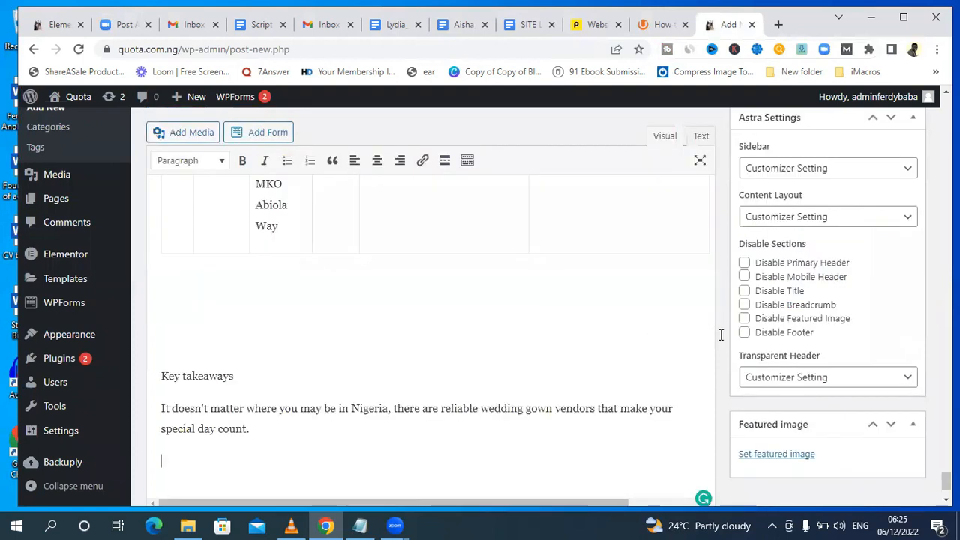
Delete the Introduction heading and the blank lines around the opening paragraph of the post's body.
scroll(718, 332, up, 15)
scroll(480, 315, up, 12)
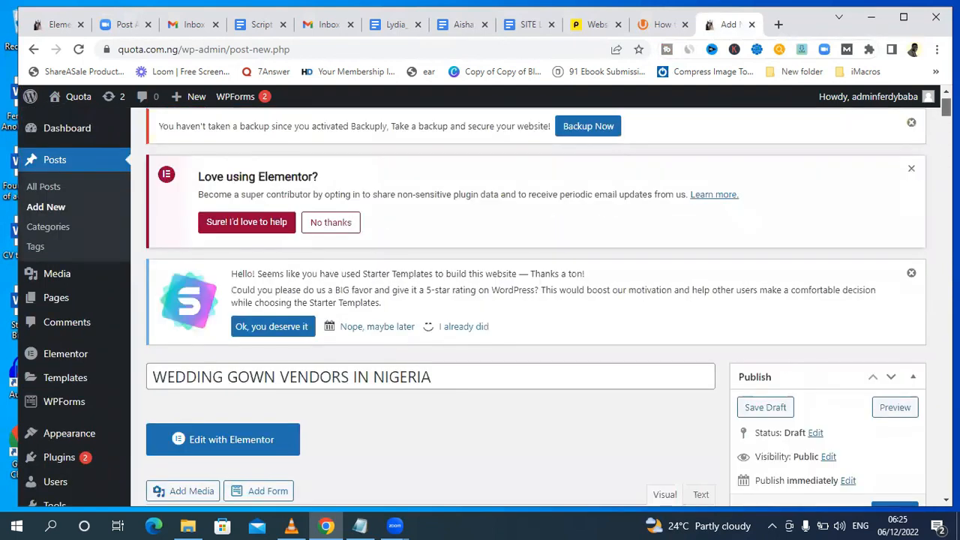
scroll(480, 315, down, 7)
scroll(492, 315, up, 4)
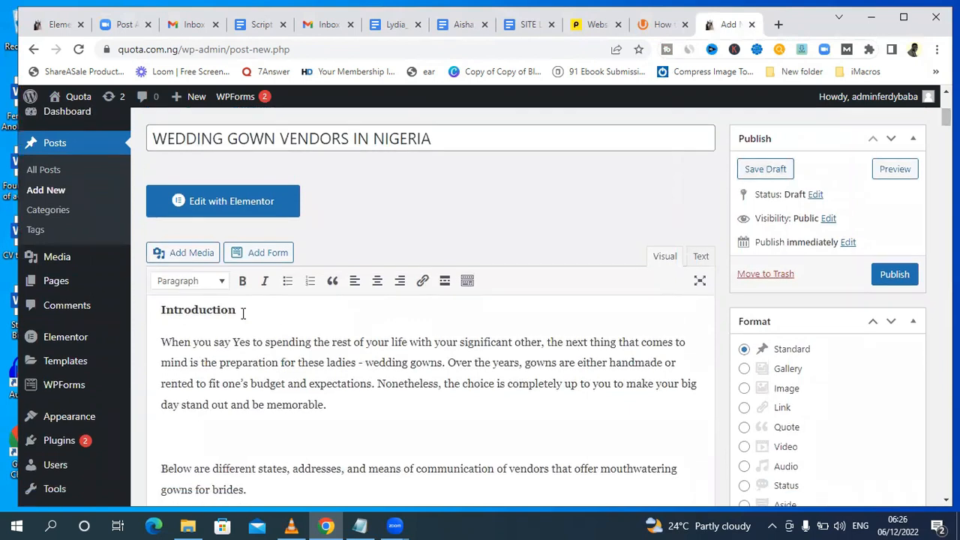
drag(243, 309, 113, 307)
key(BackSpace)
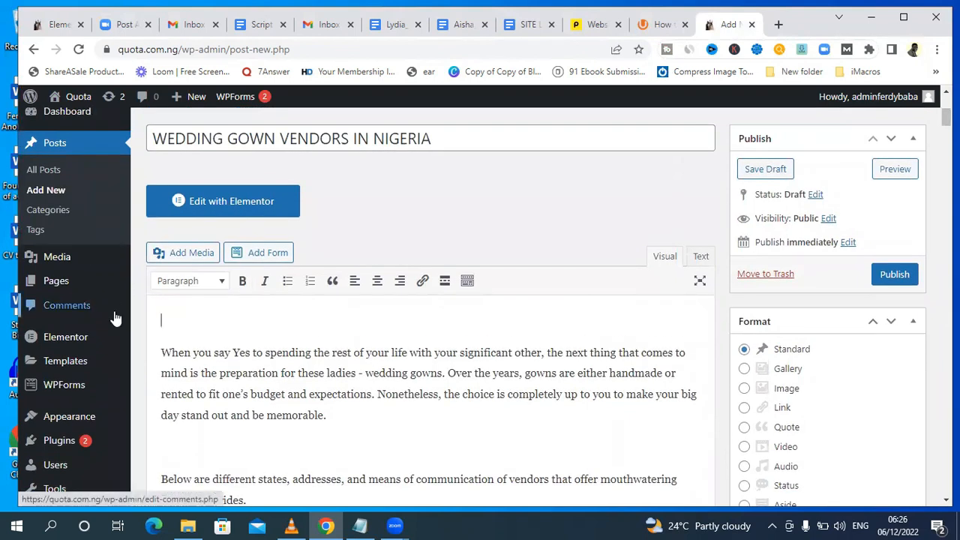
click(163, 350)
key(BackSpace)
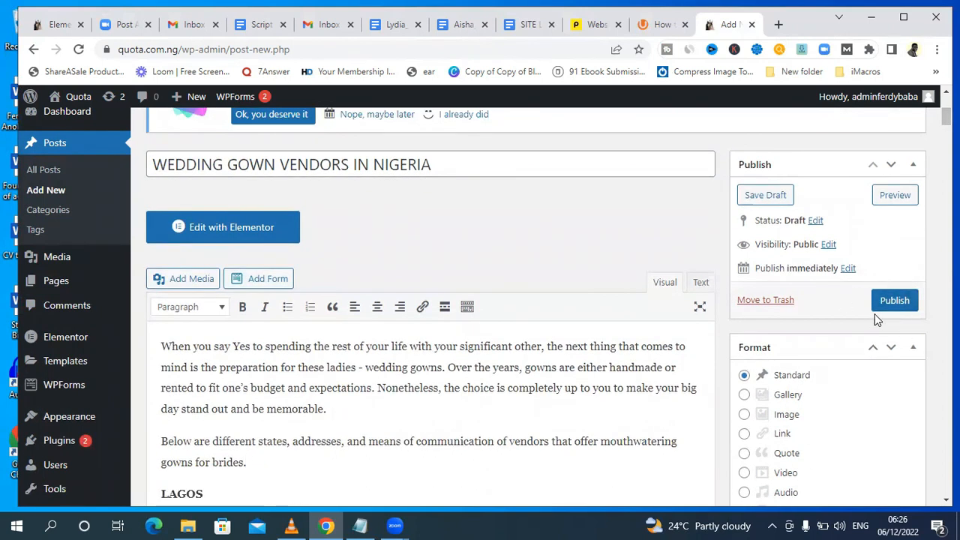
Preview the wedding gown vendors post in a new tab, and publish it.
click(895, 197)
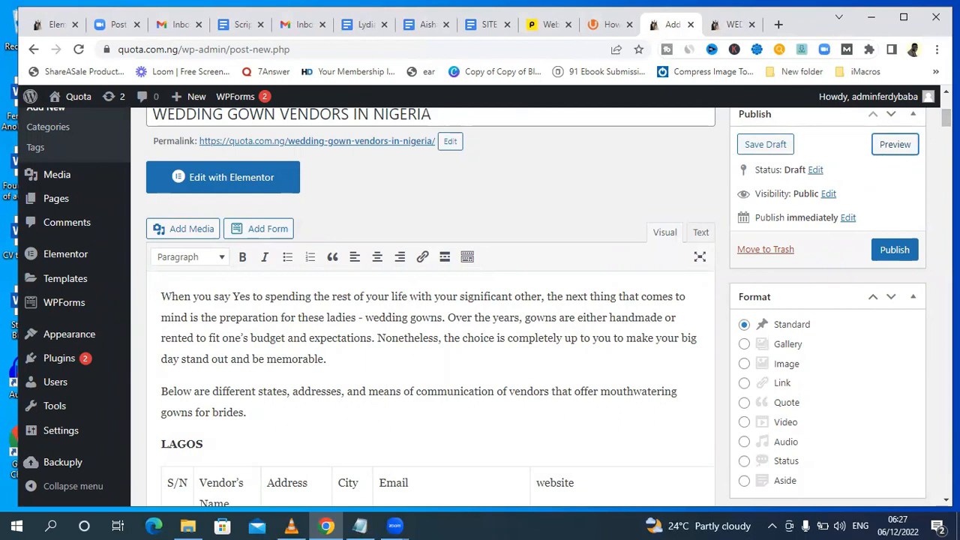
scroll(895, 339, up, 2)
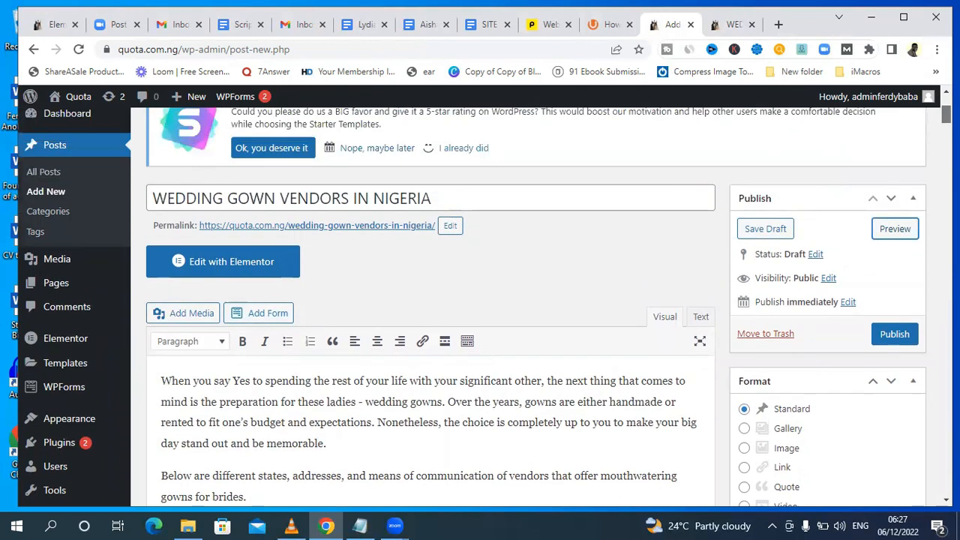
click(895, 335)
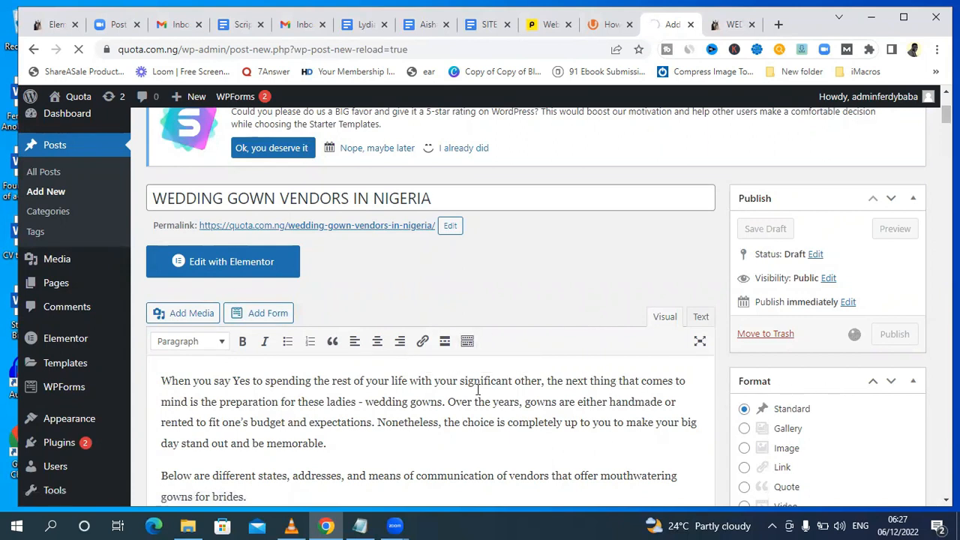
Open the published wedding gown article from the live site's Blog page and copy its full address.
mouse_move(66, 124)
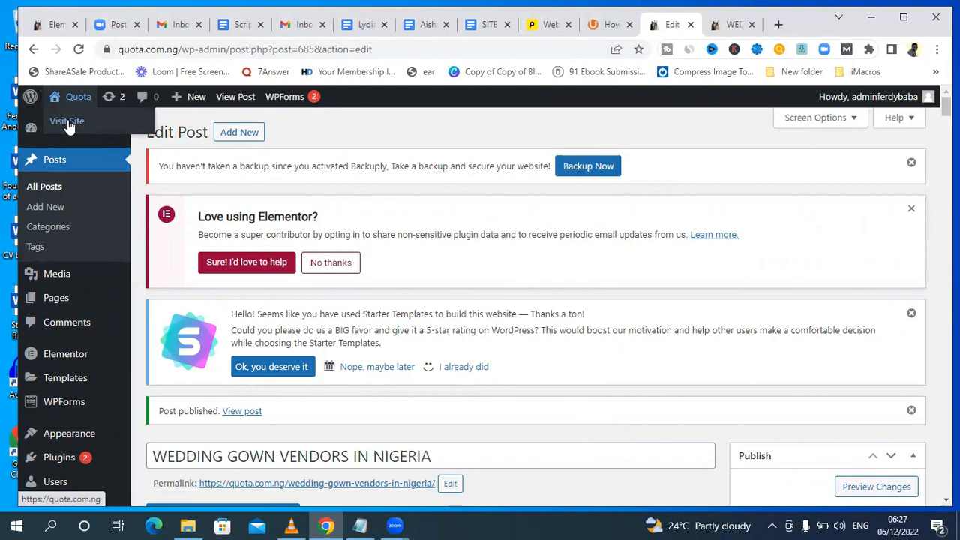
click(66, 121)
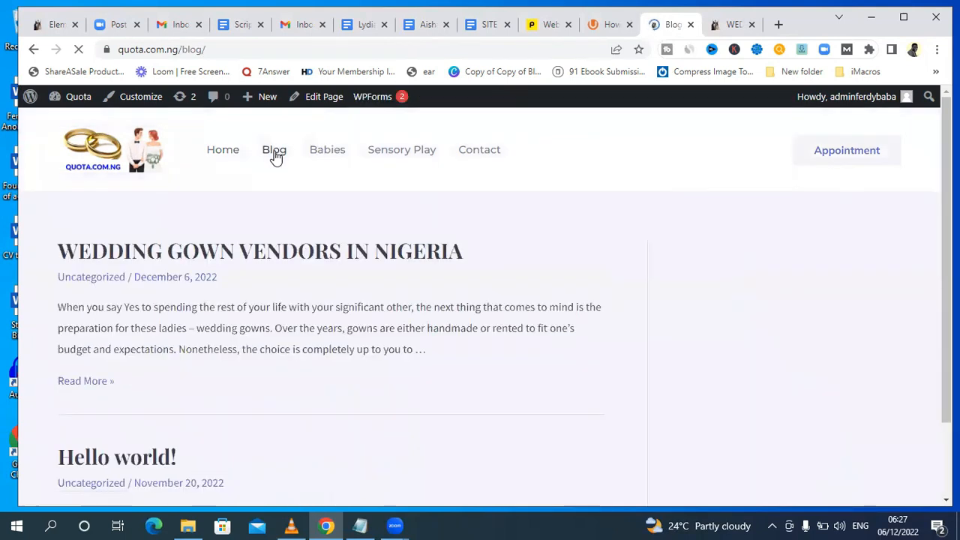
mouse_move(947, 124)
mouse_down()
mouse_move(947, 141)
mouse_move(947, 124)
mouse_up()
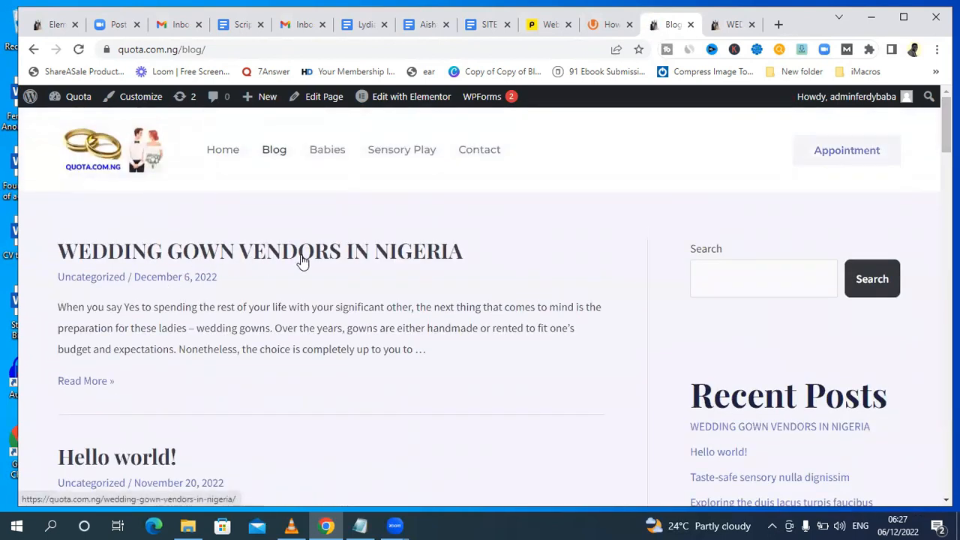
click(203, 252)
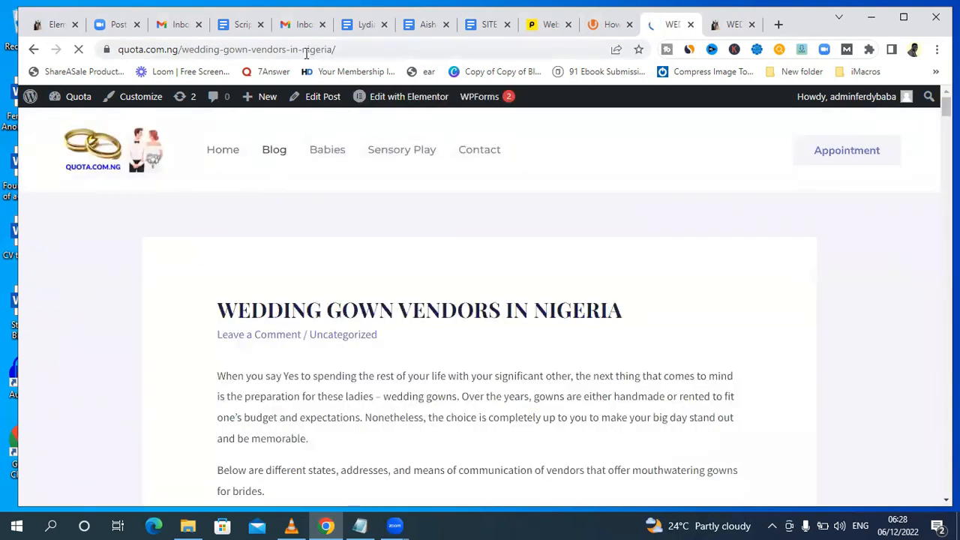
drag(352, 49, 115, 47)
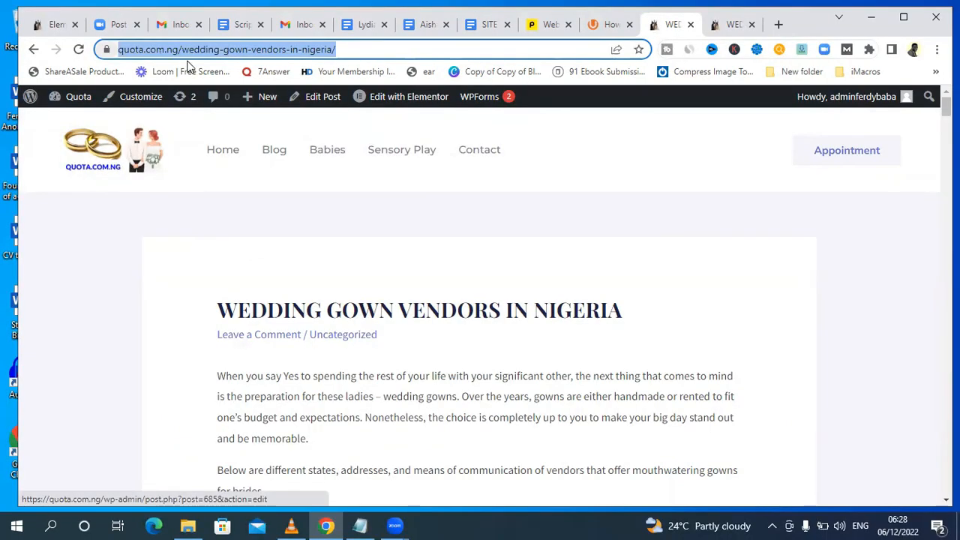
Replace the first article card's heading in the Elementor page with "Wedding vendors in Nigeria".
click(51, 25)
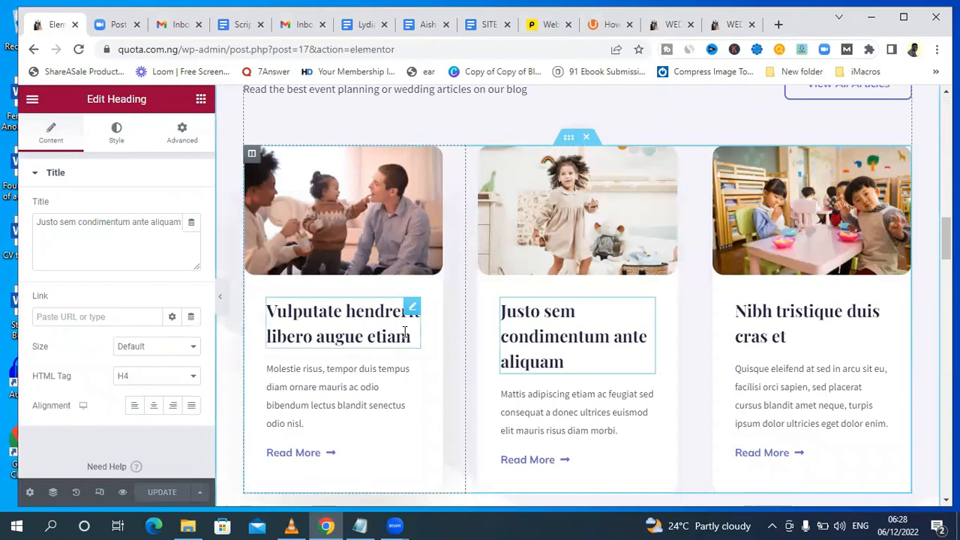
click(735, 25)
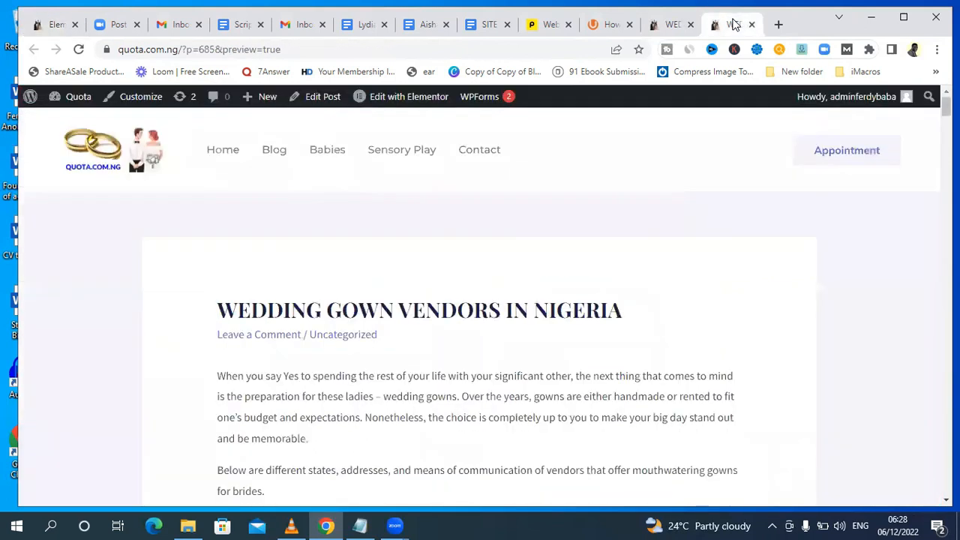
drag(625, 310, 220, 317)
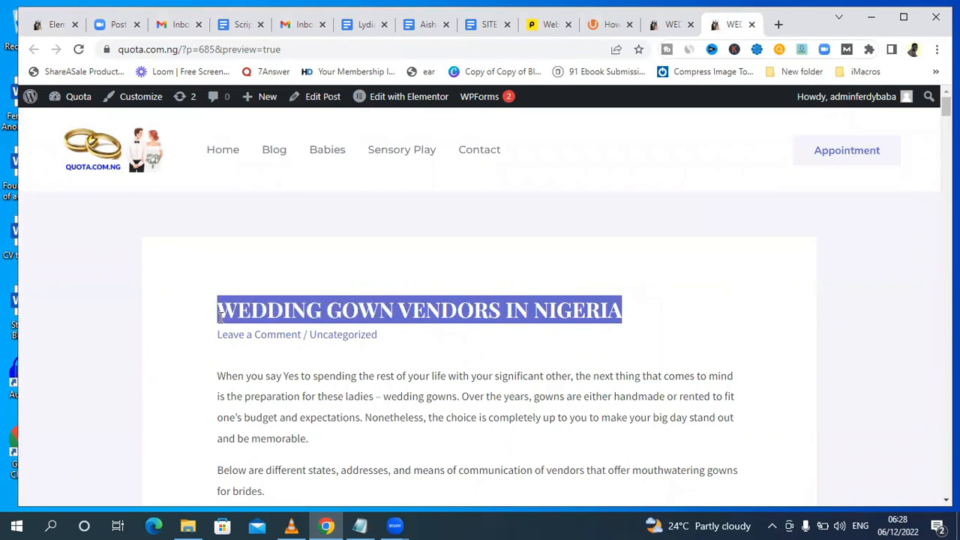
click(42, 24)
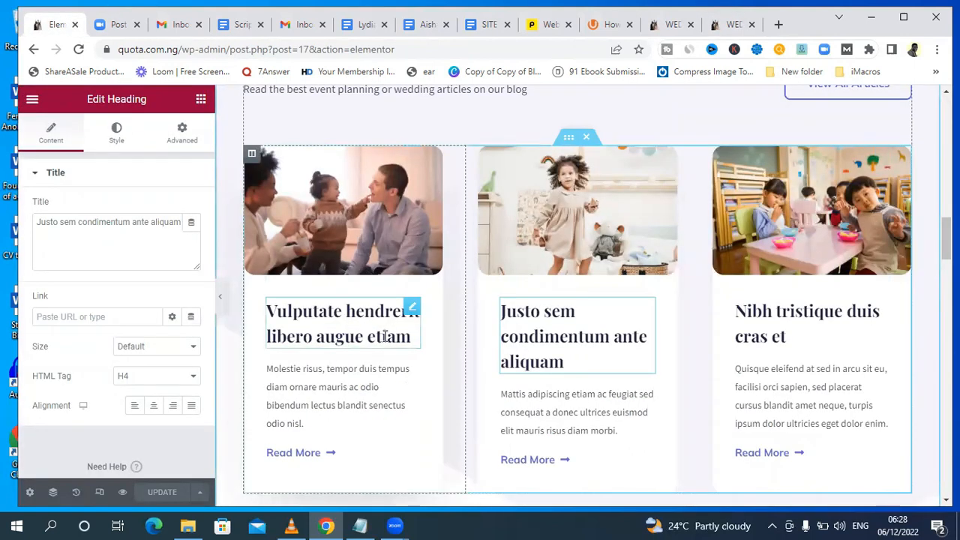
drag(408, 339, 268, 307)
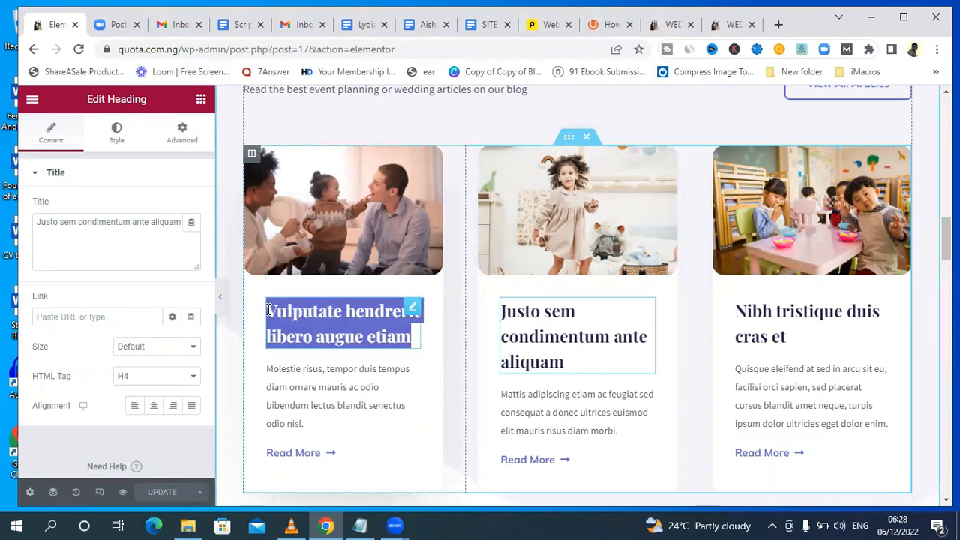
click(326, 300)
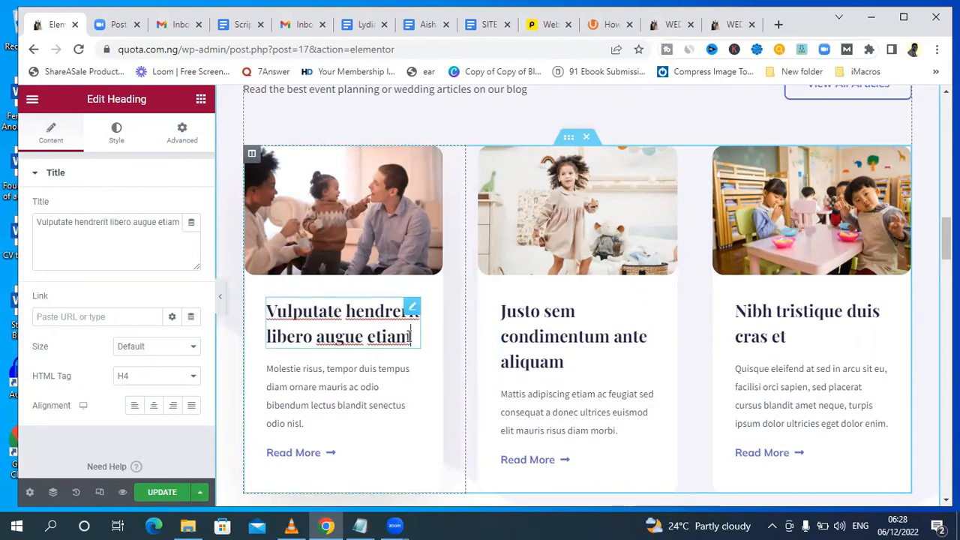
drag(38, 222, 74, 232)
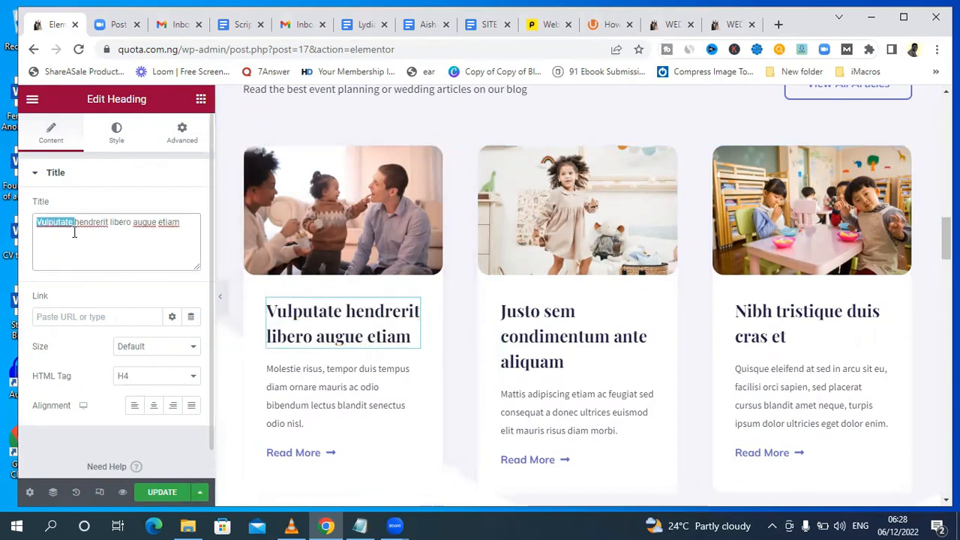
key(ctrl+a)
key(BackSpace)
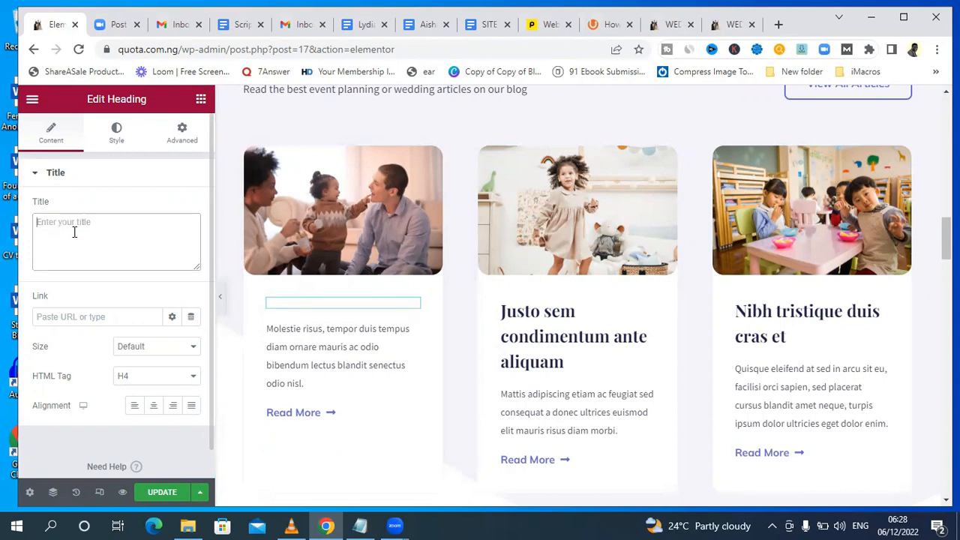
text(W)
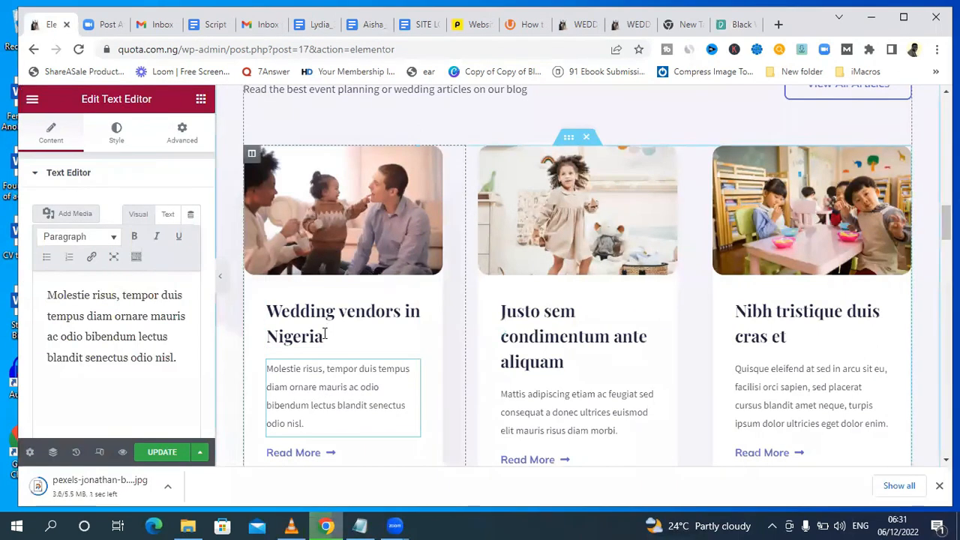
Replace the first article card's description with "Planning your wedding can be overwhelming. That's why we have prepared a list of vendors for you to".
click(306, 424)
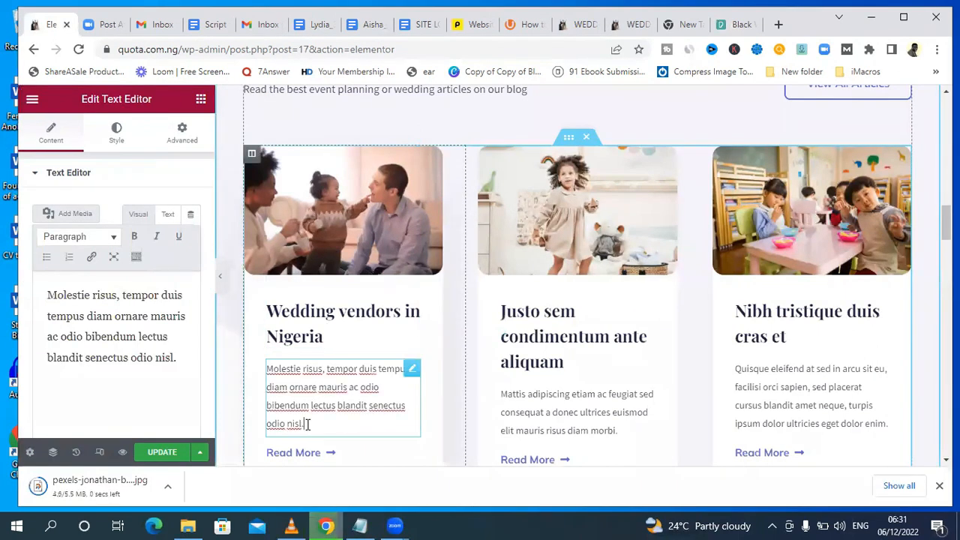
drag(307, 424, 261, 369)
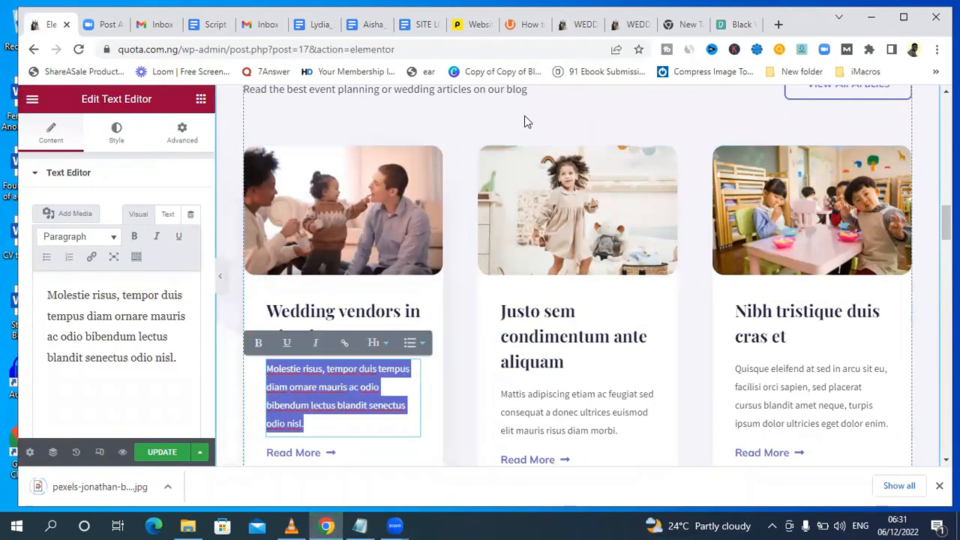
click(630, 21)
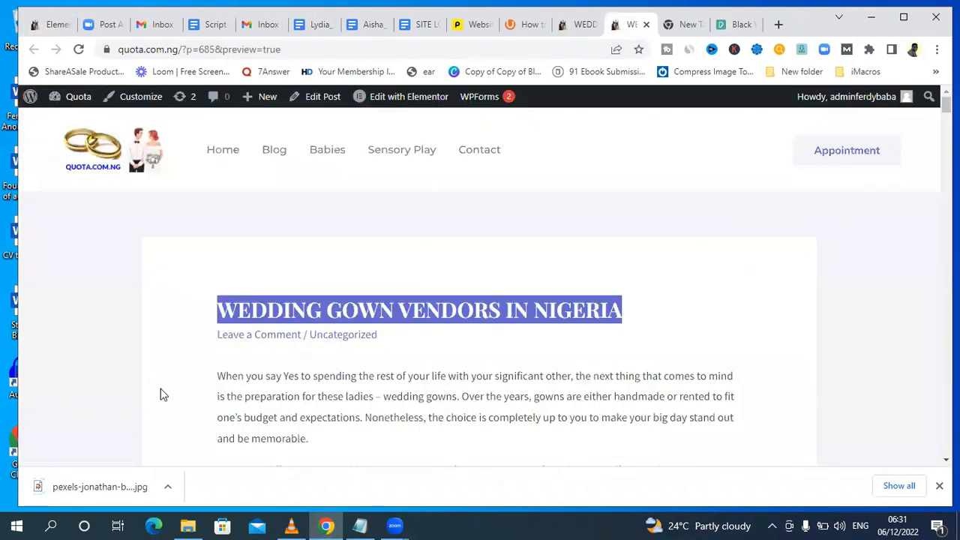
click(47, 25)
drag(169, 360, 47, 299)
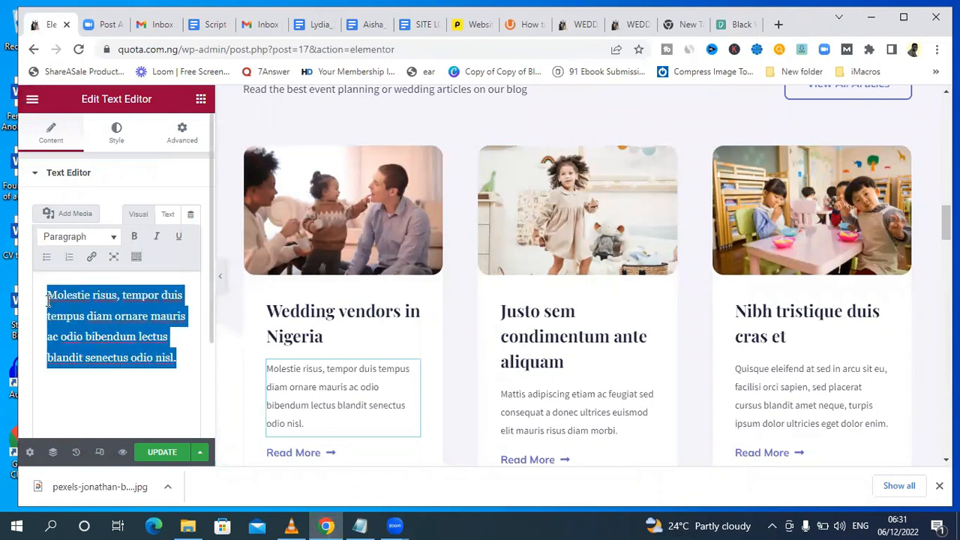
key(BackSpace)
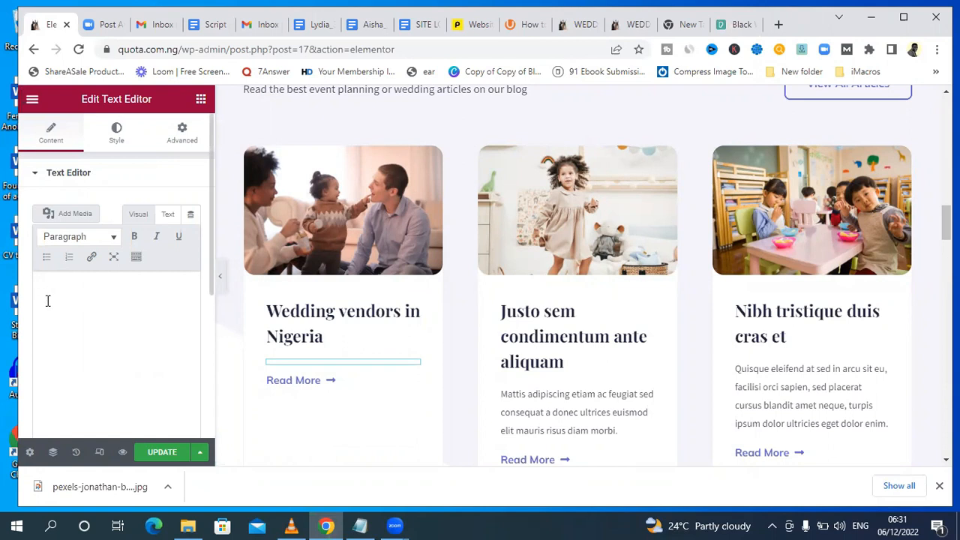
text(Planning your wedding can be overwhelming. That's why we have prepared a list of vendors for you to)
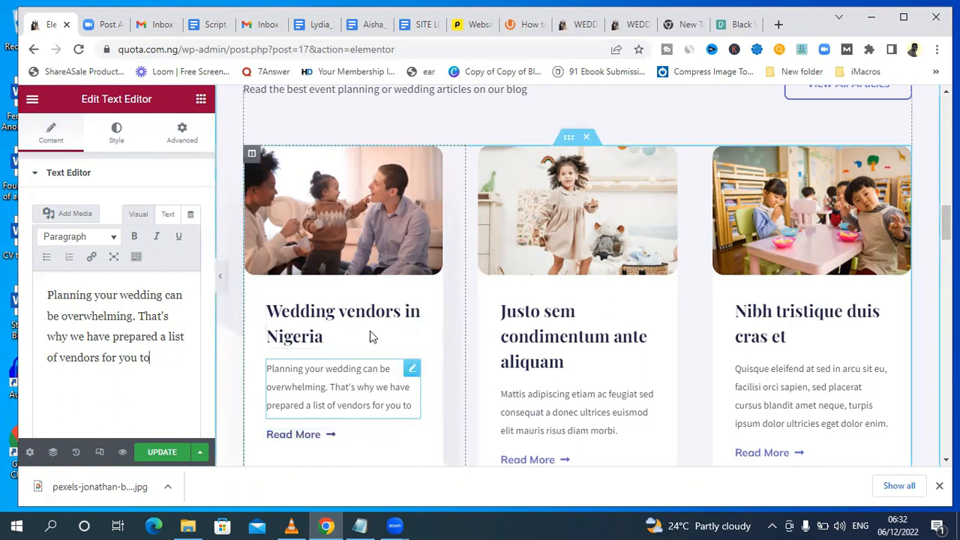
click(333, 341)
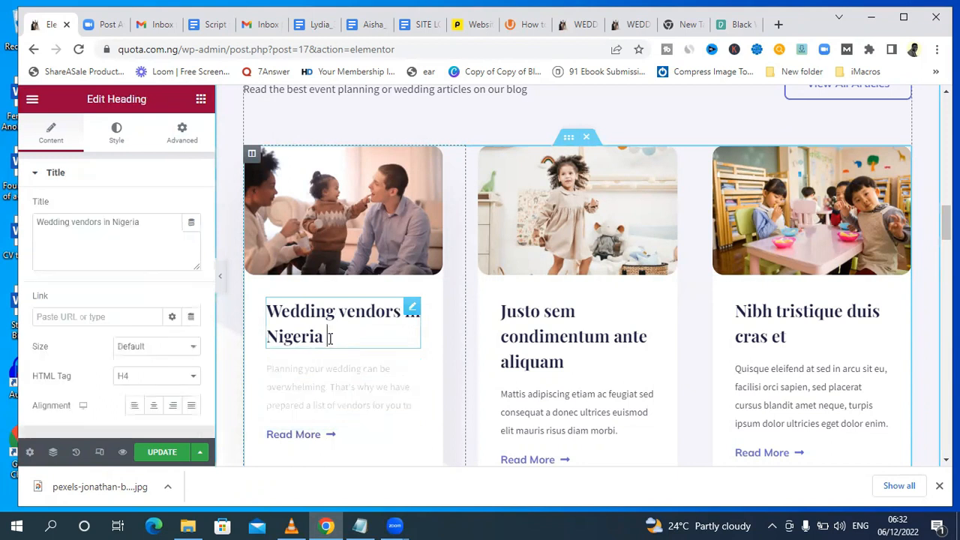
click(309, 388)
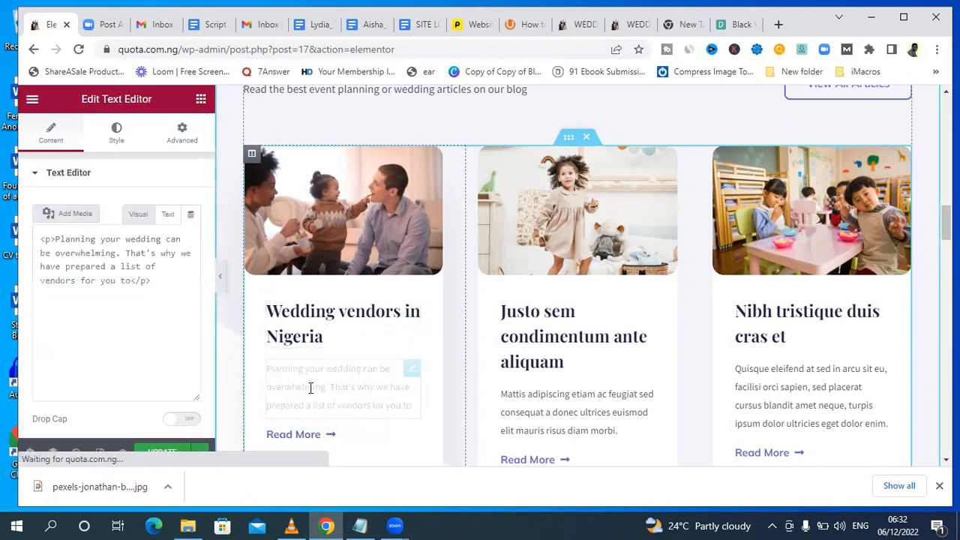
Open the first card's Read More button for editing and find the published wedding gown article's permanent address in its browser tab.
click(319, 439)
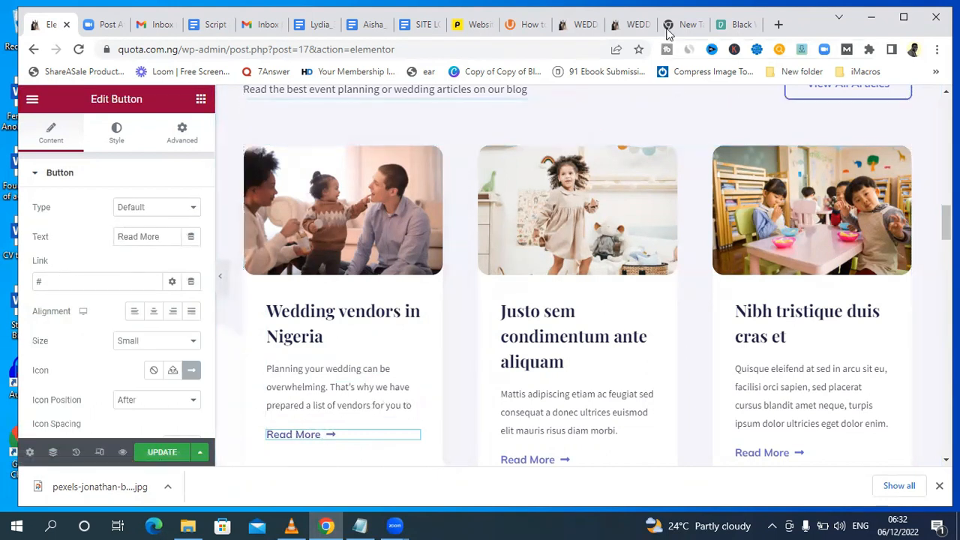
click(637, 25)
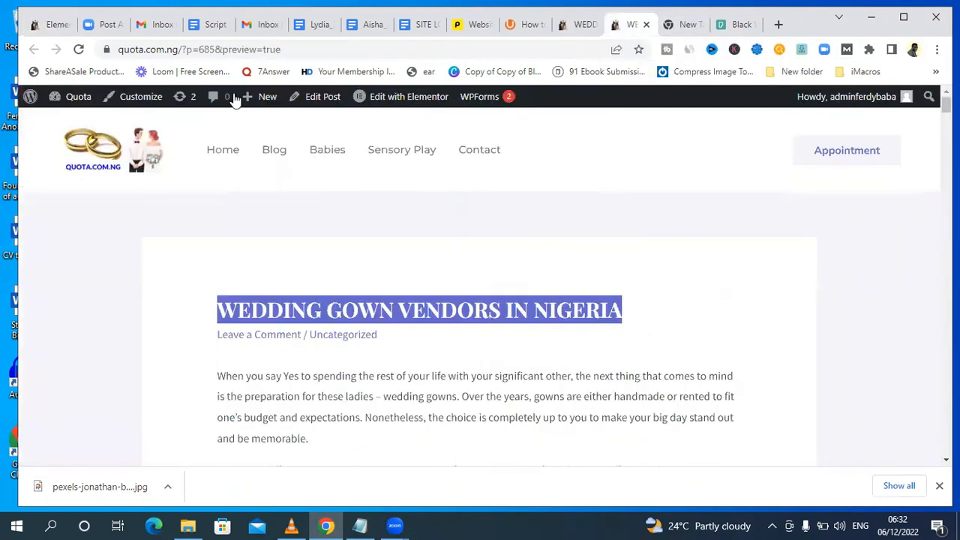
click(158, 48)
click(691, 203)
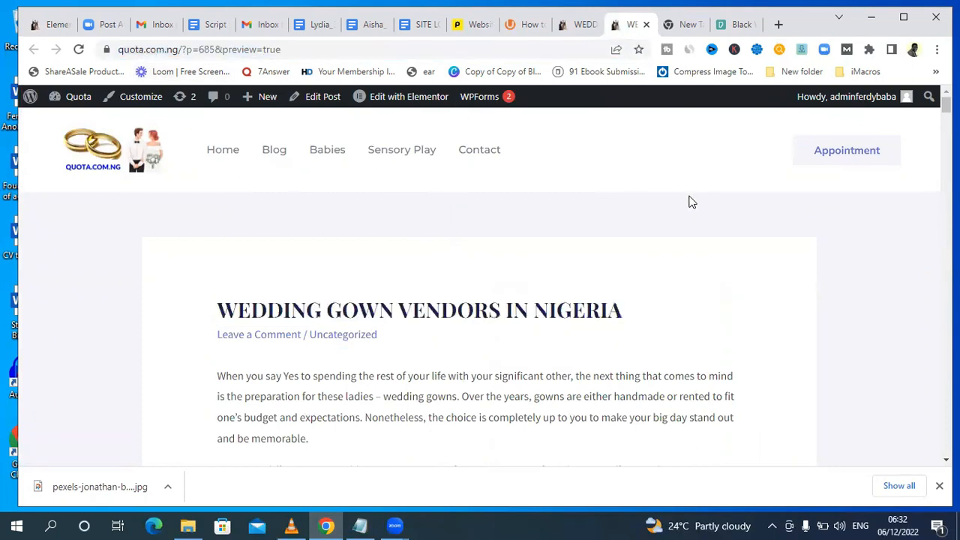
click(578, 24)
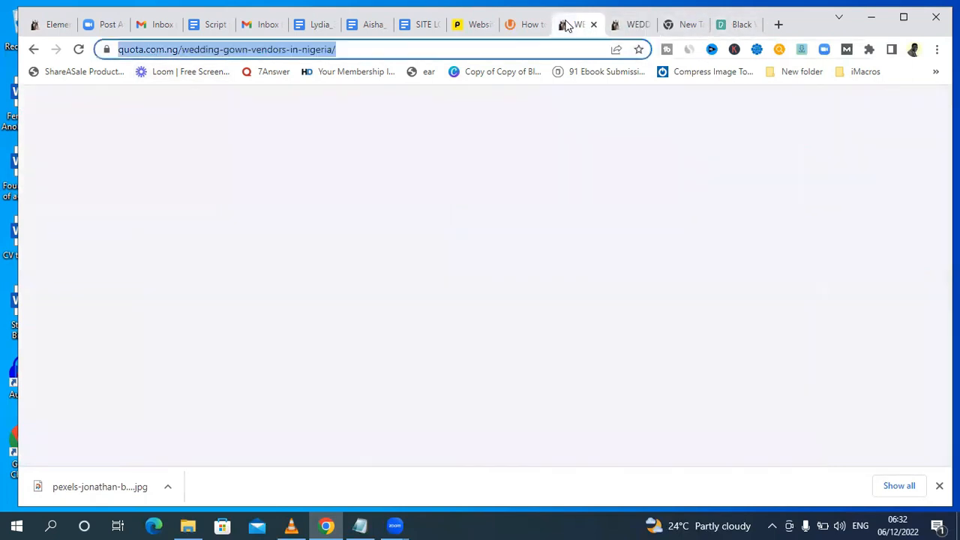
click(341, 50)
drag(383, 51, 216, 43)
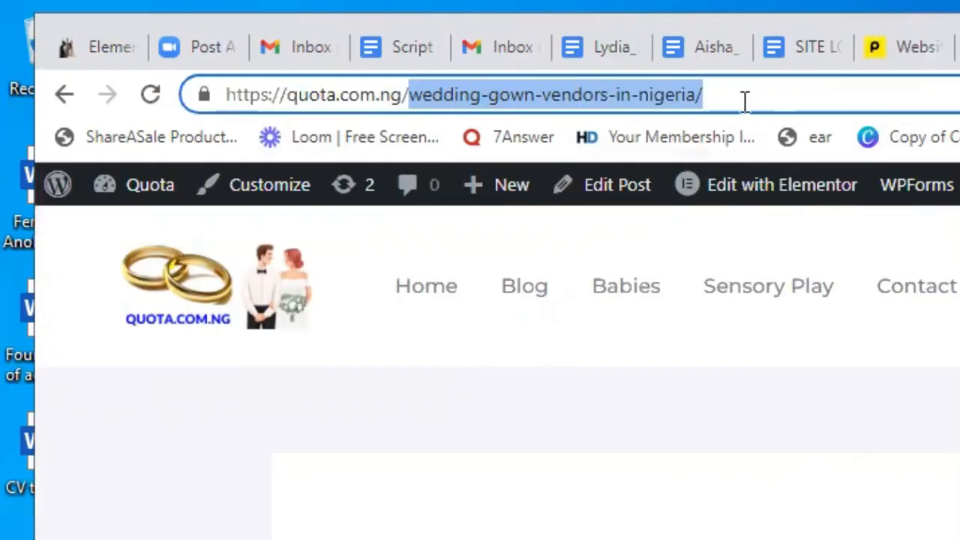
drag(387, 50, 315, 53)
drag(605, 105, 234, 77)
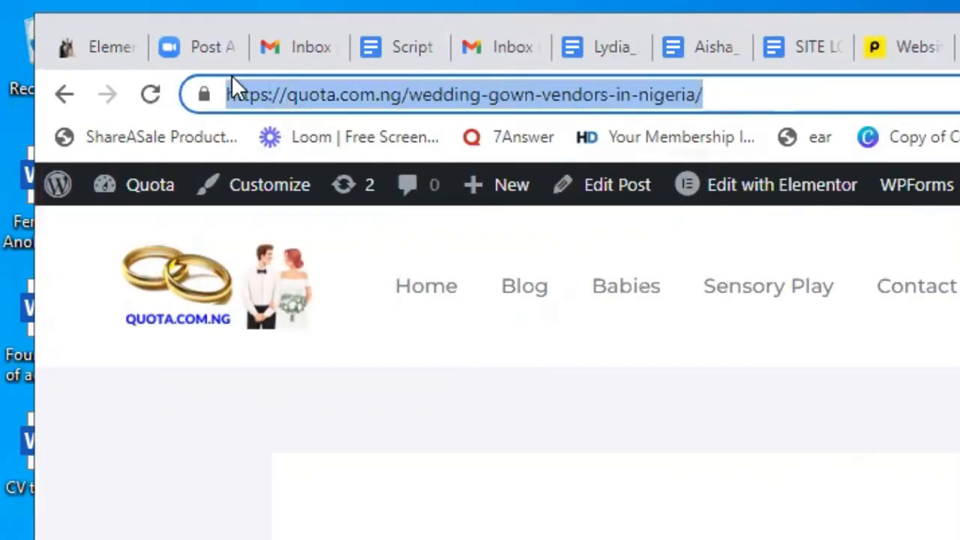
click(959, 47)
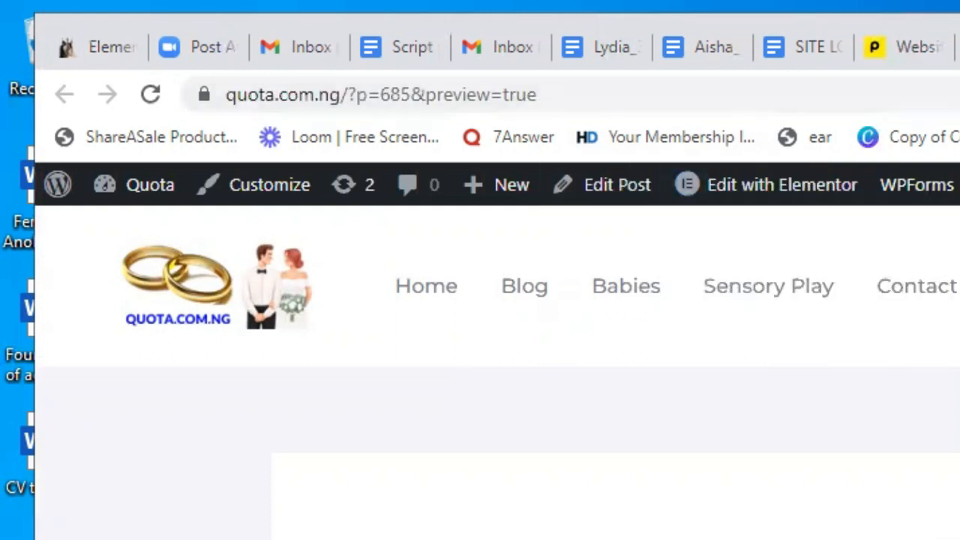
key(ctrl+t)
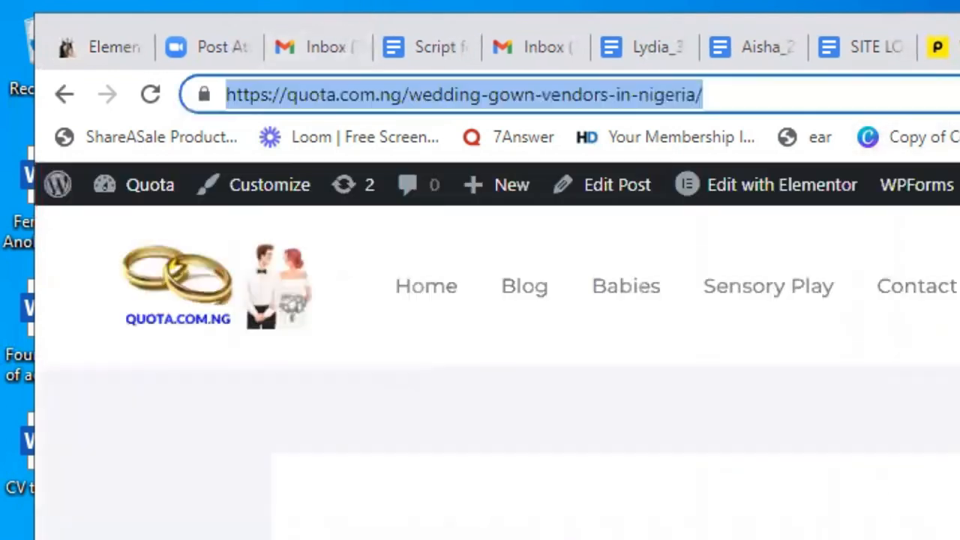
click(745, 88)
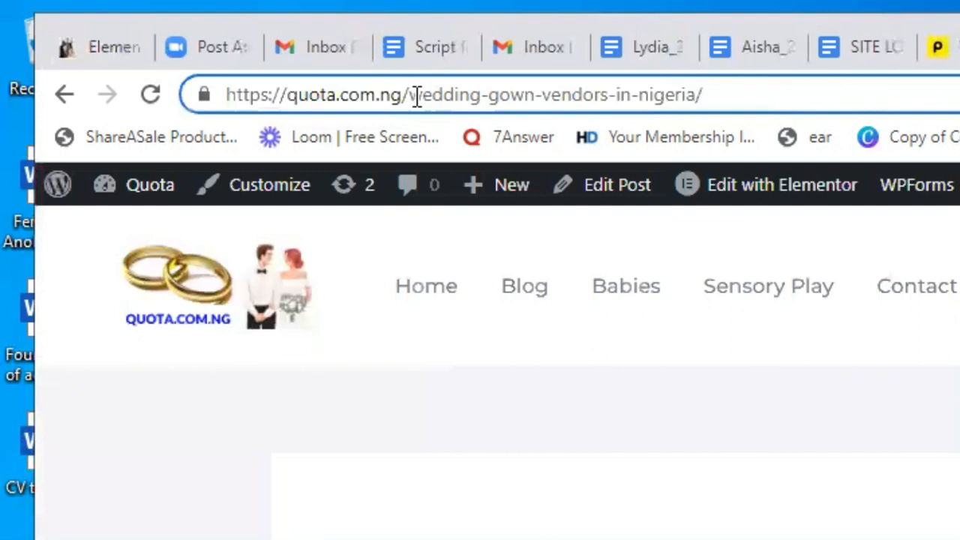
drag(411, 96, 715, 99)
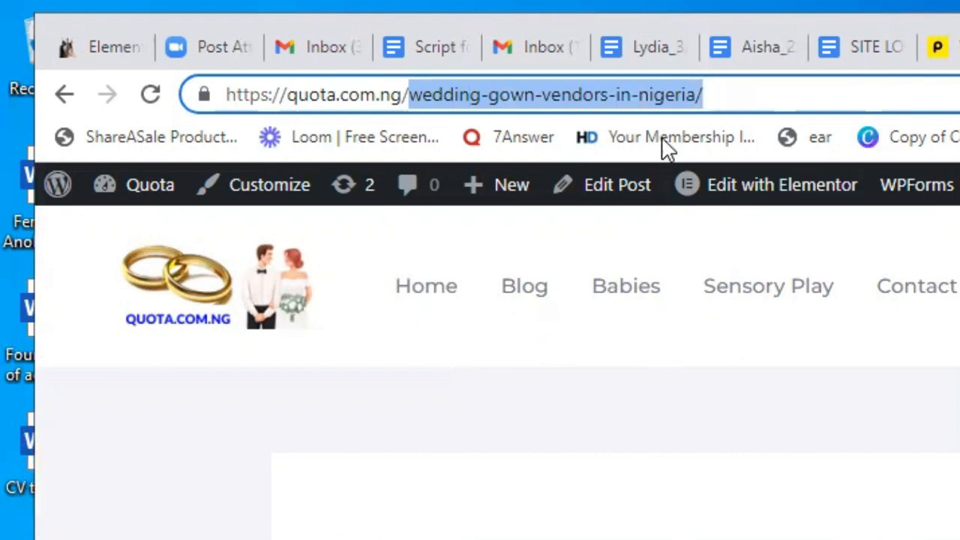
drag(720, 93, 206, 76)
key(ctrl+c)
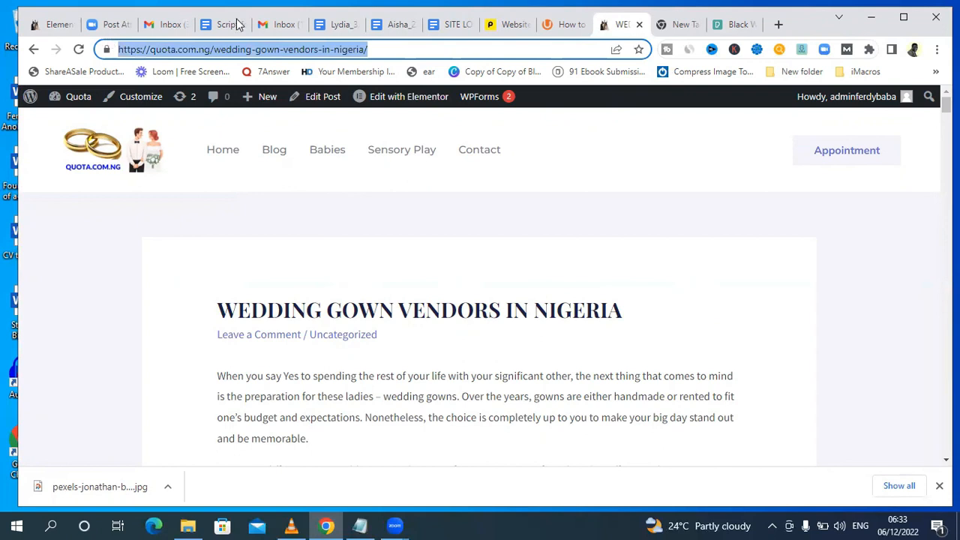
click(51, 24)
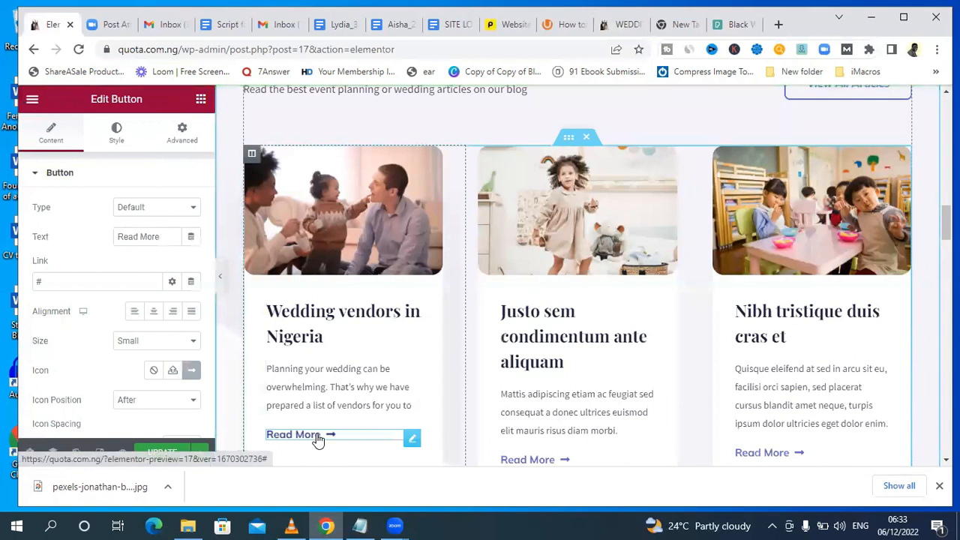
double_click(77, 282)
key(BackSpace)
key(ctrl+v)
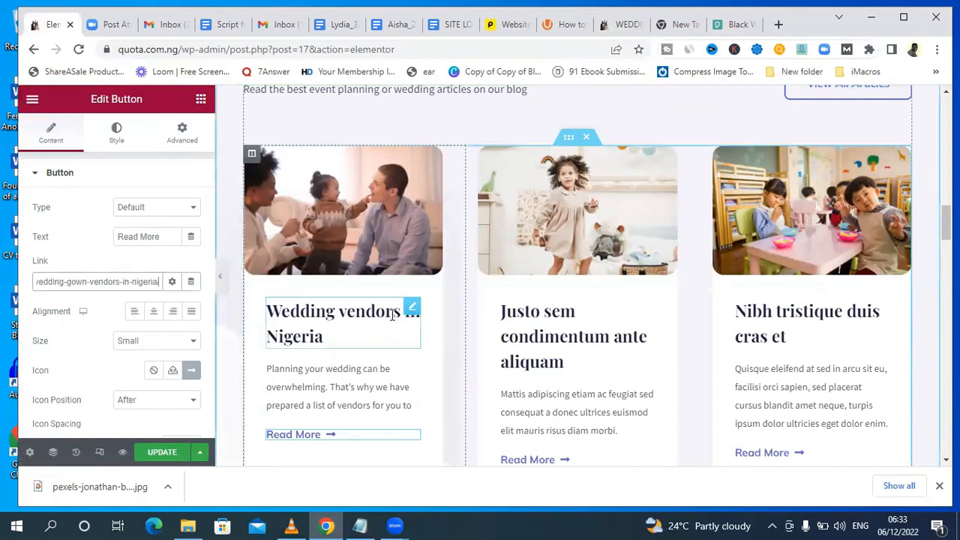
click(291, 172)
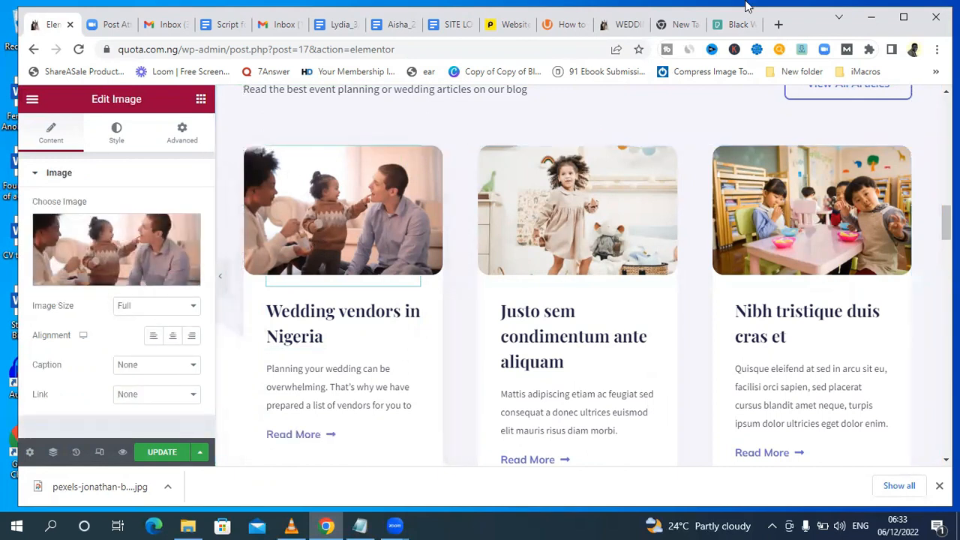
Dismiss the donation pop-up on Pexels and look through the black wedding vendors photos for the downloaded couple picture.
click(731, 24)
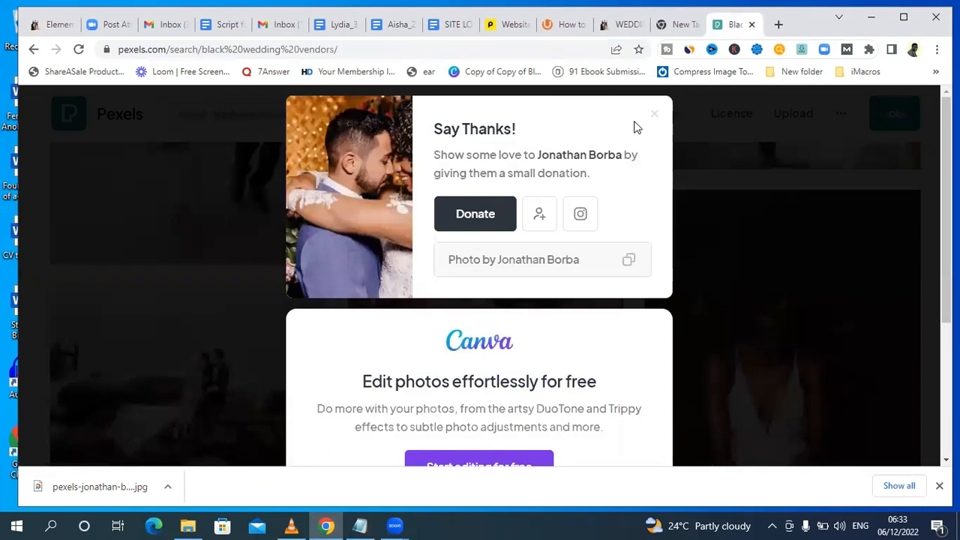
click(654, 121)
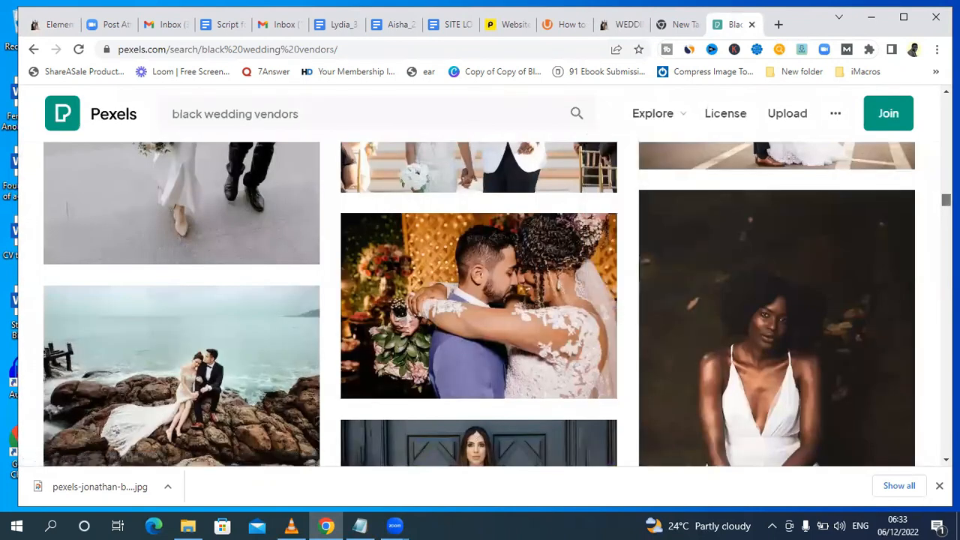
scroll(480, 300, down, 5)
scroll(480, 300, up, 5)
scroll(379, 197, down, 1)
scroll(379, 197, up, 1)
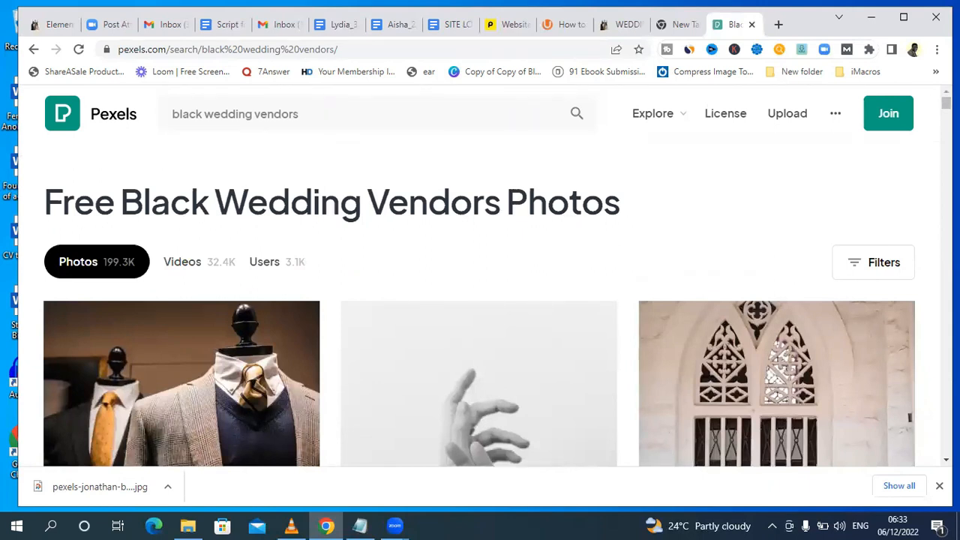
scroll(480, 300, down, 15)
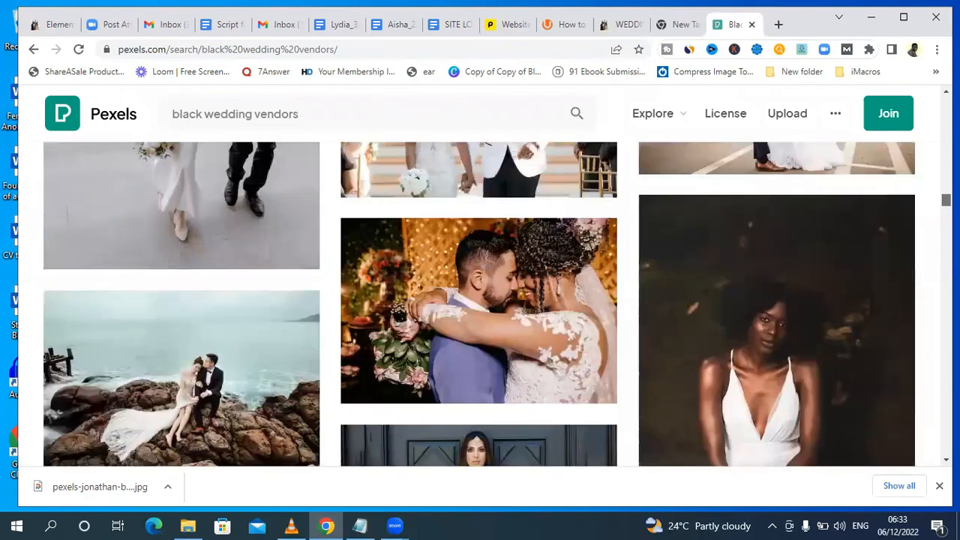
mouse_move(461, 266)
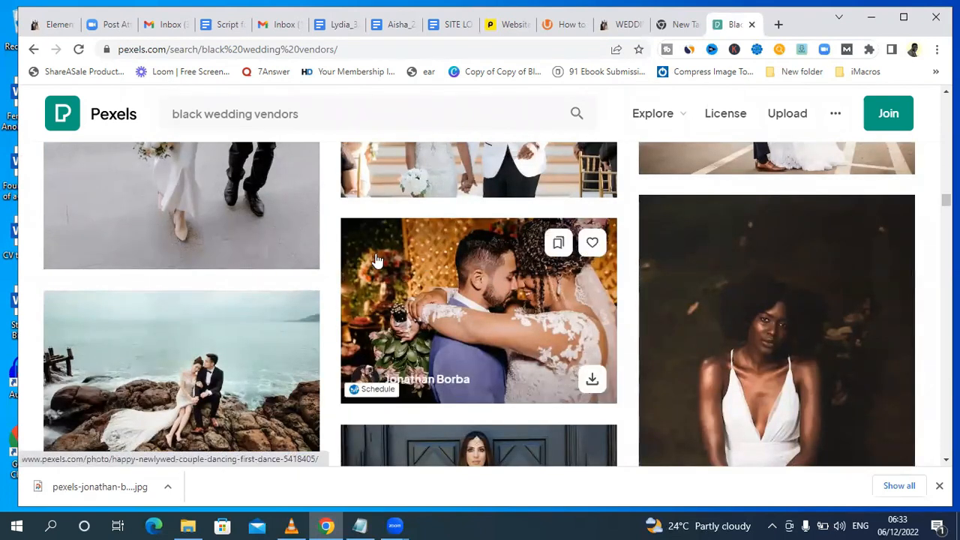
Return to the Elementor page and upload the downloaded Pexels photo of the embracing wedding couple for the first card's image.
click(52, 25)
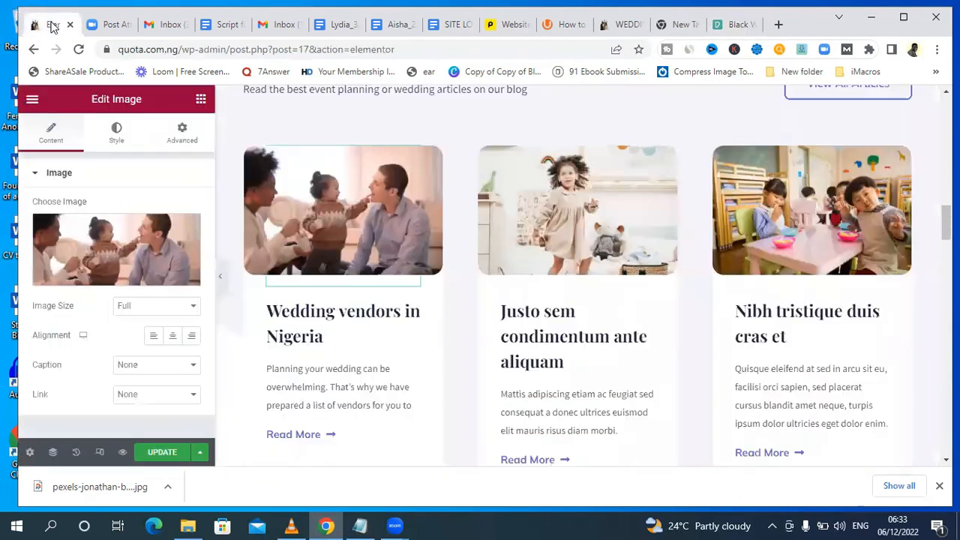
click(98, 278)
click(219, 155)
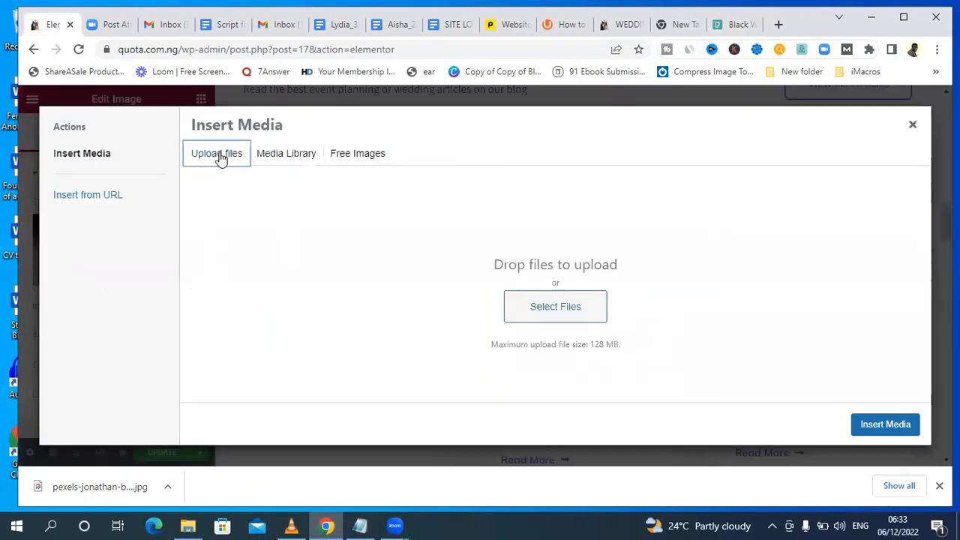
click(577, 315)
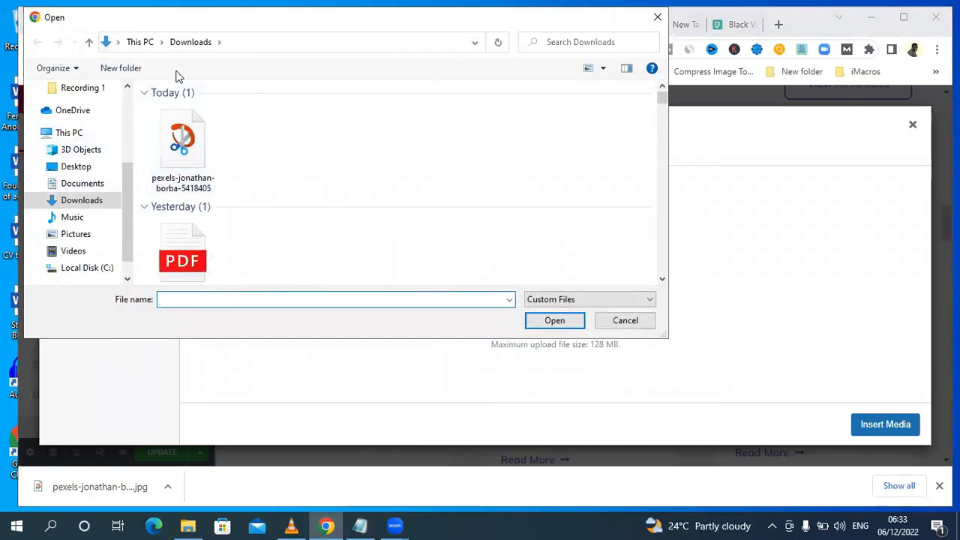
click(182, 149)
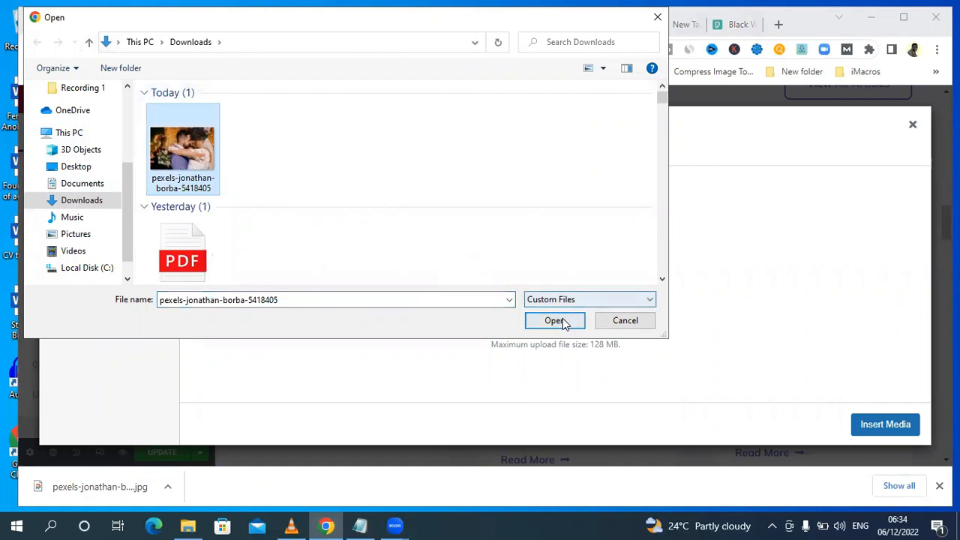
click(556, 321)
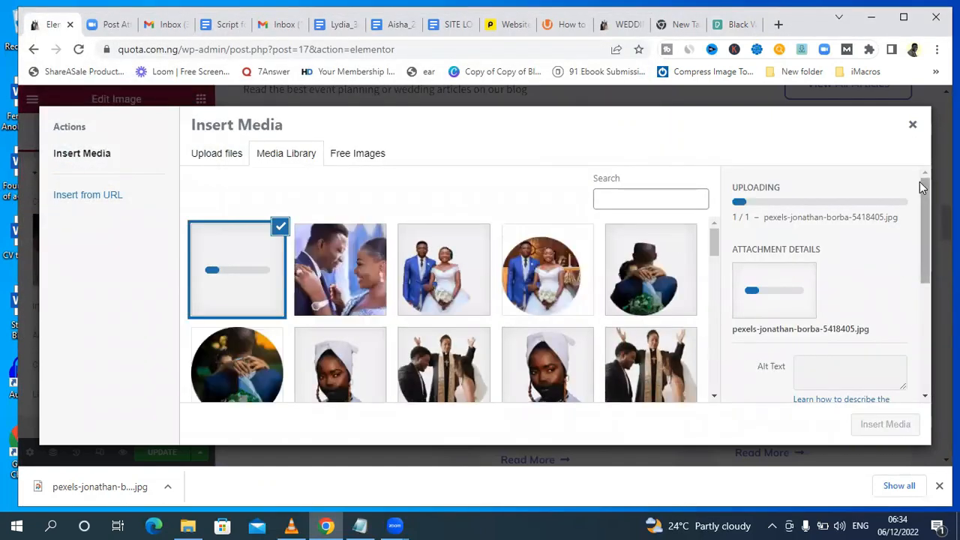
Check the uploaded couple photo's attachment details and insert it as the first article card's image.
mouse_move(925, 201)
mouse_down()
mouse_move(926, 232)
mouse_move(926, 217)
mouse_up()
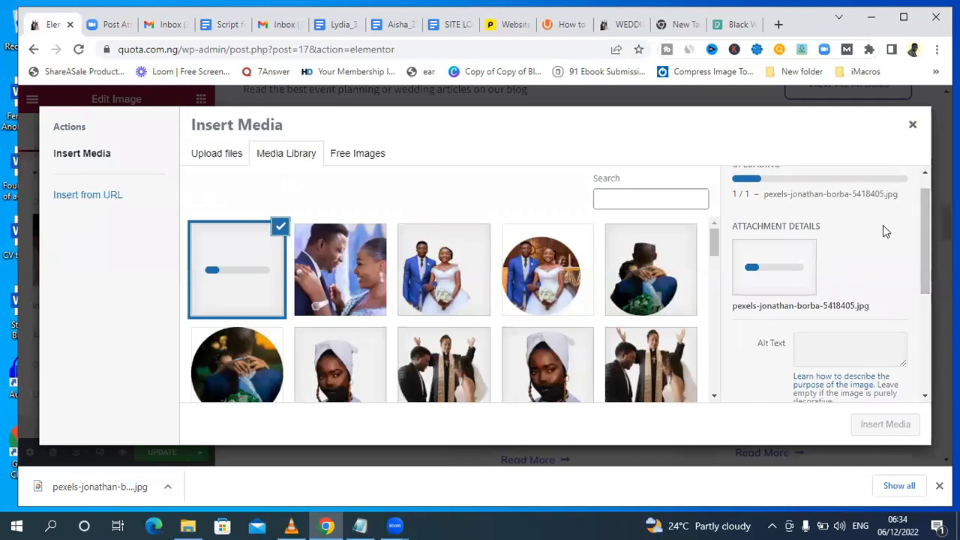
drag(923, 252, 931, 230)
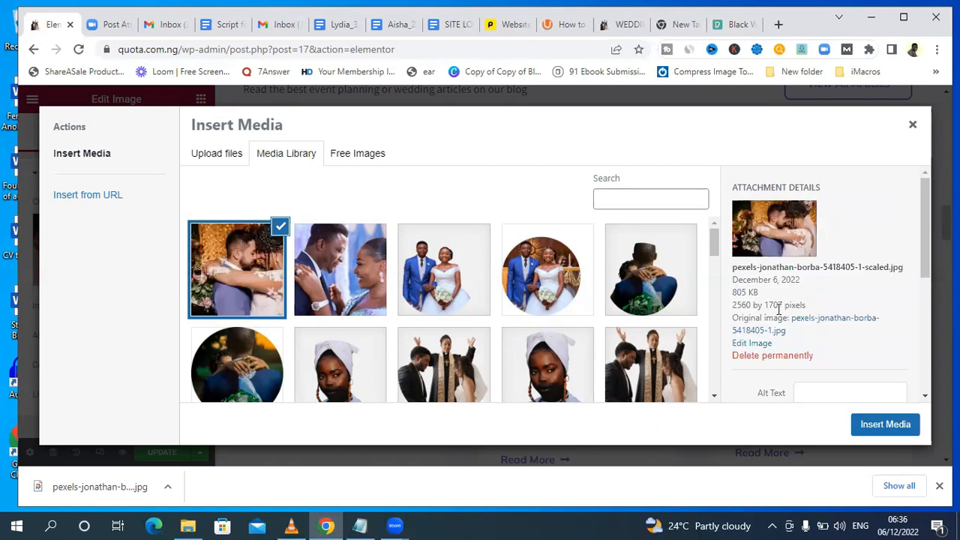
drag(925, 208, 920, 290)
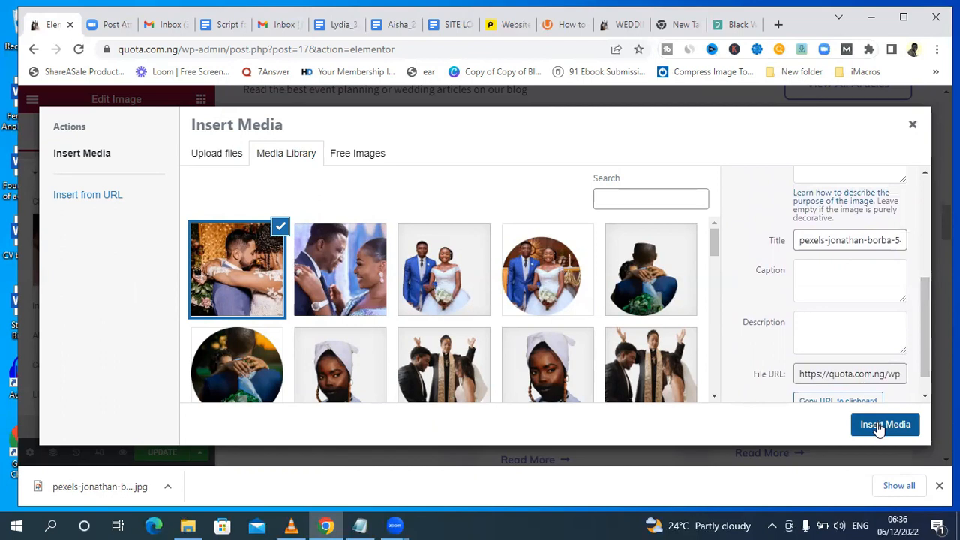
click(879, 425)
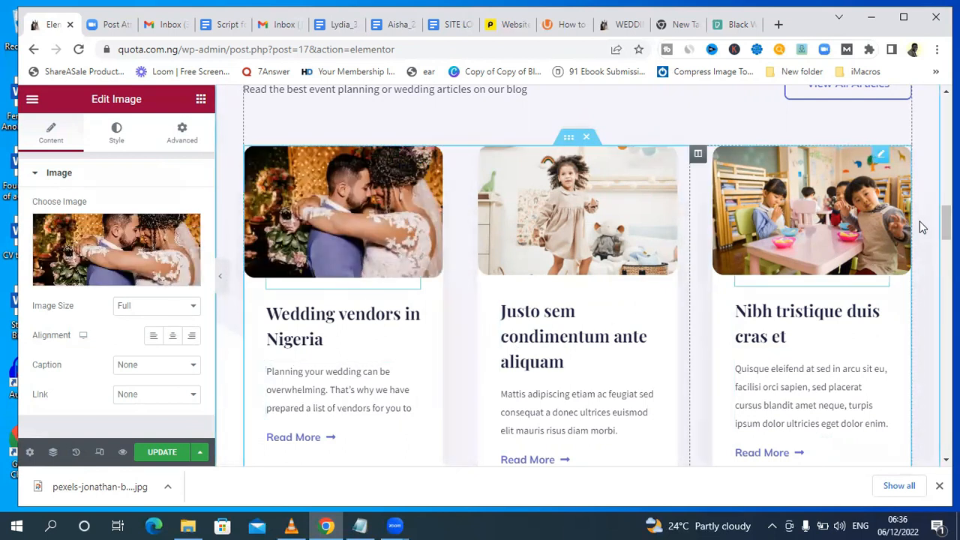
Title the second card "Best engagement rings on budget" and replace its image with the uploaded photo of a couple linking fingers.
drag(947, 225, 946, 223)
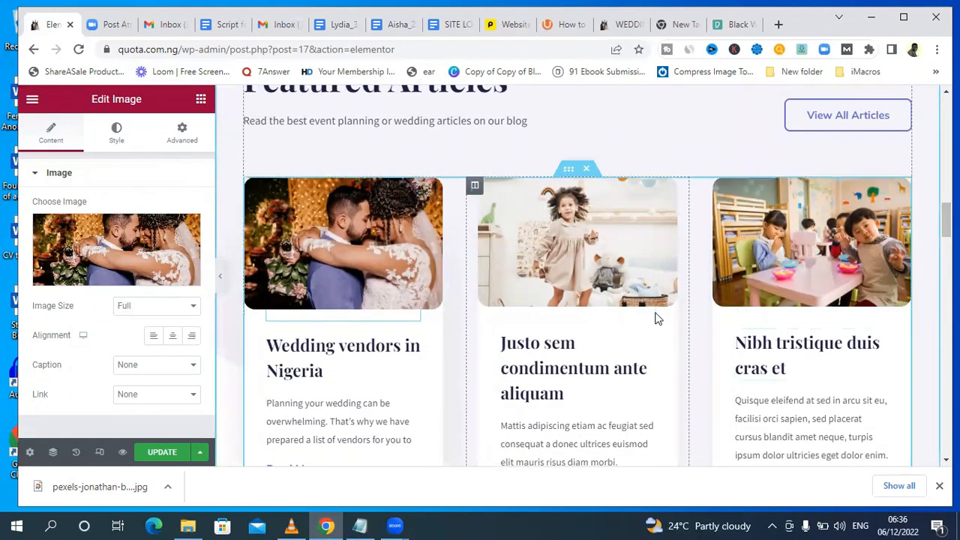
scroll(583, 275, down, 1)
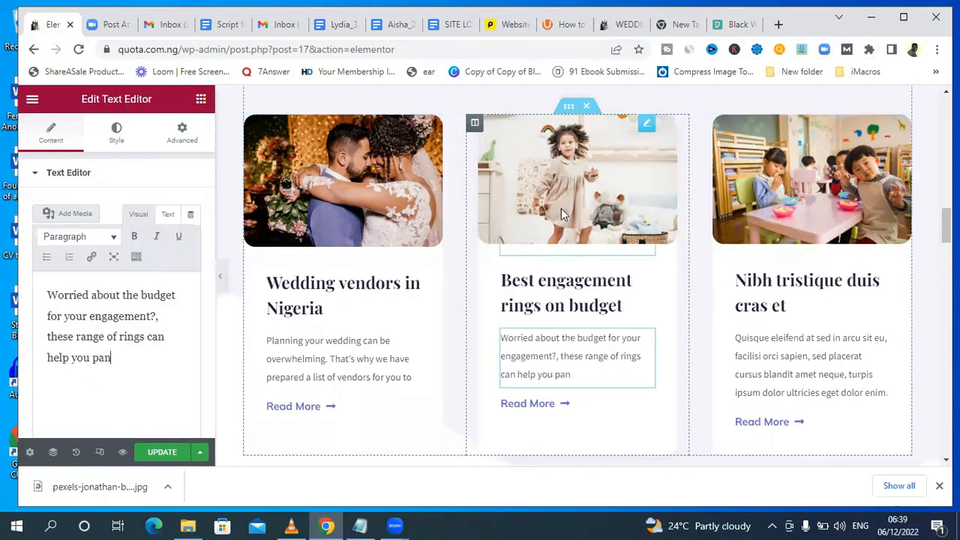
click(561, 209)
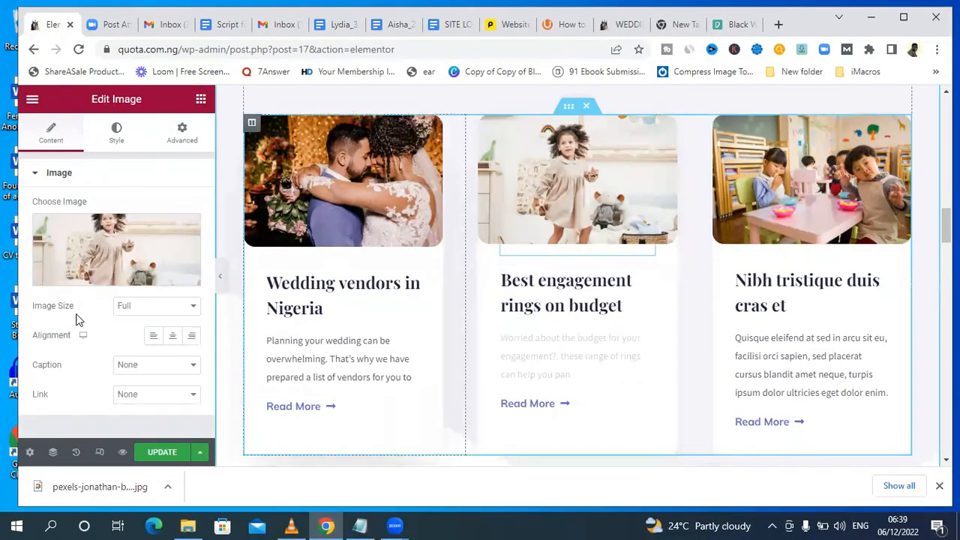
click(107, 276)
click(216, 153)
click(550, 303)
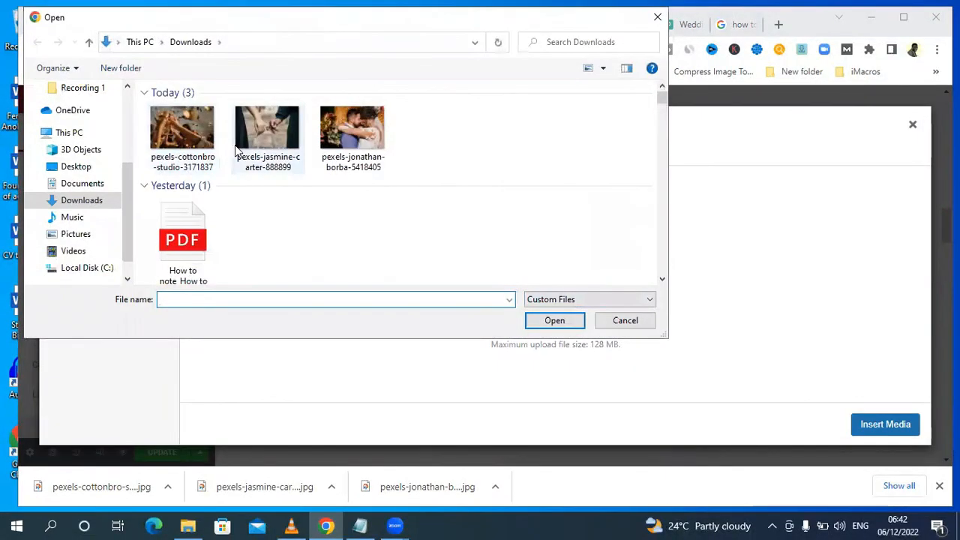
click(182, 133)
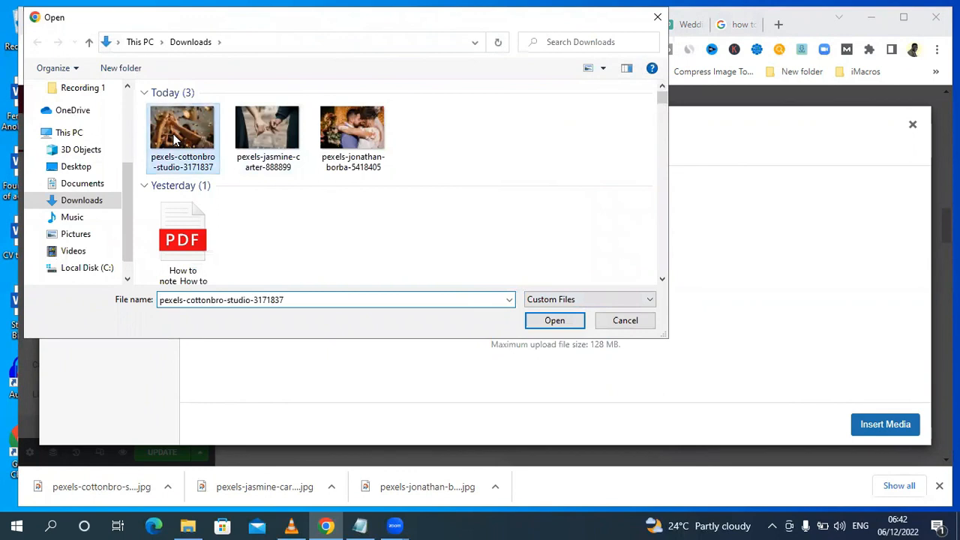
click(562, 328)
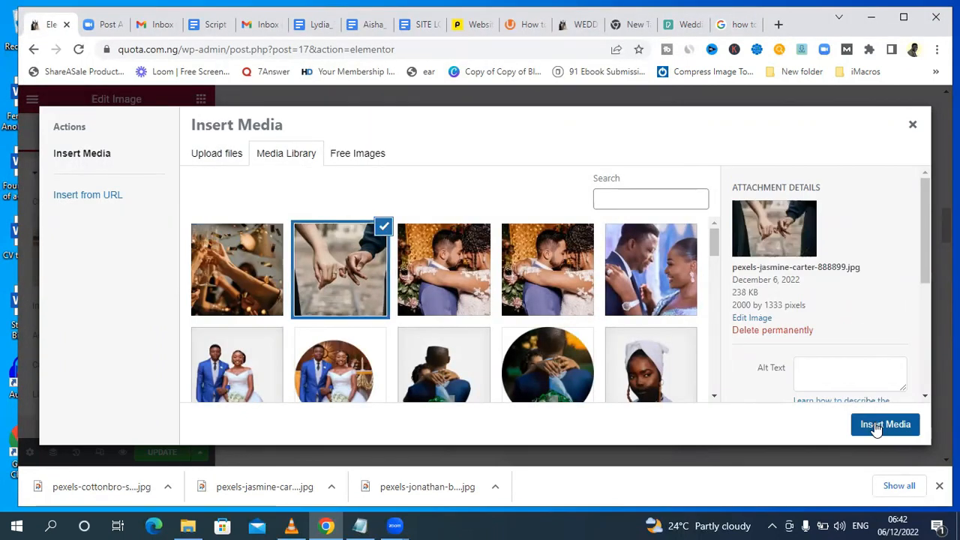
click(880, 424)
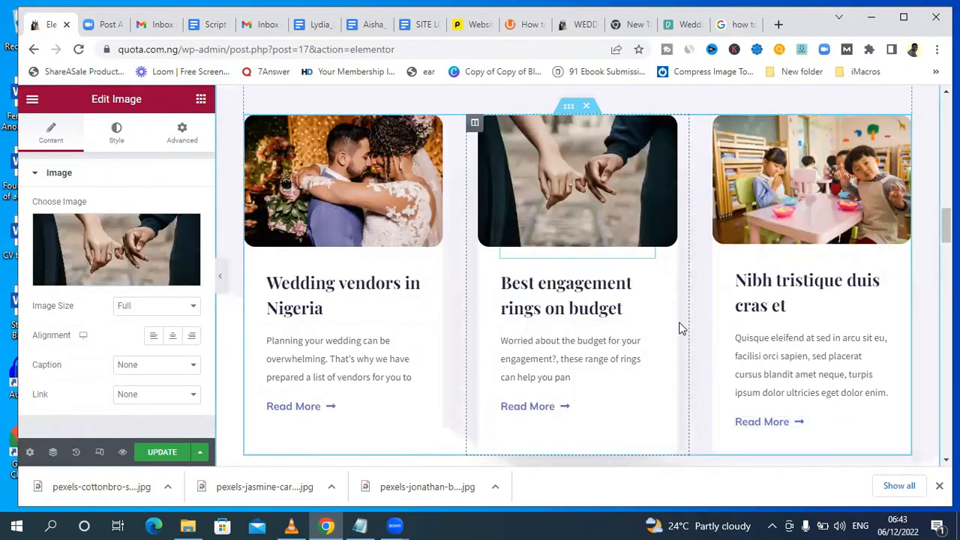
Replace the third article card's heading with "How to find a good wedding planner".
triple_click(726, 286)
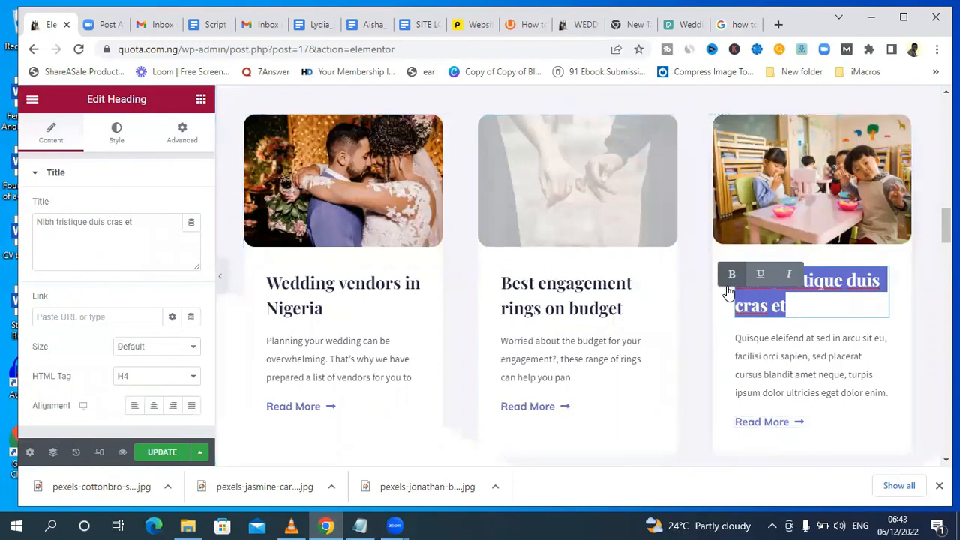
key(BackSpace)
text(How)
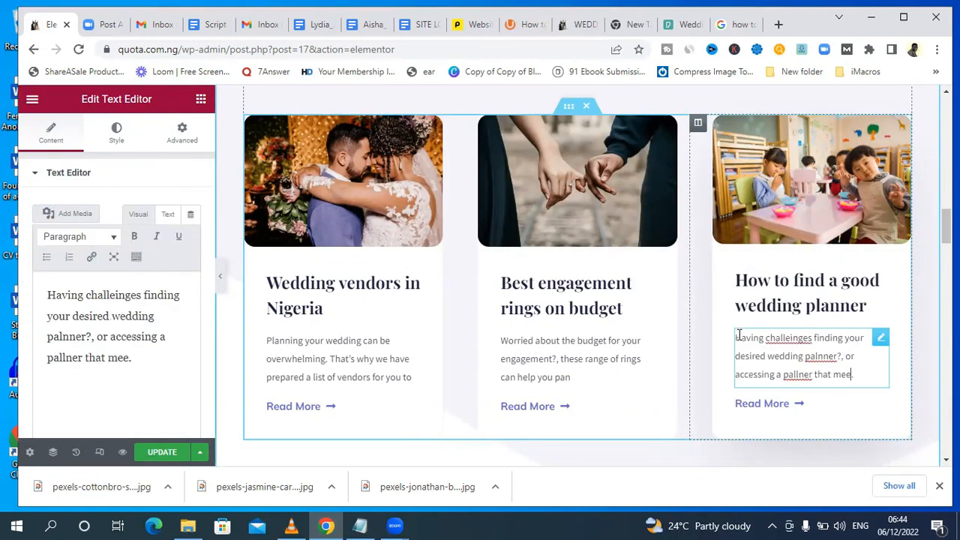
Set the third card's text to "Having challenges finding your desired wedding planner?, or accessing a planner that meets your needs and budget .".
text(ts your needs and budget .)
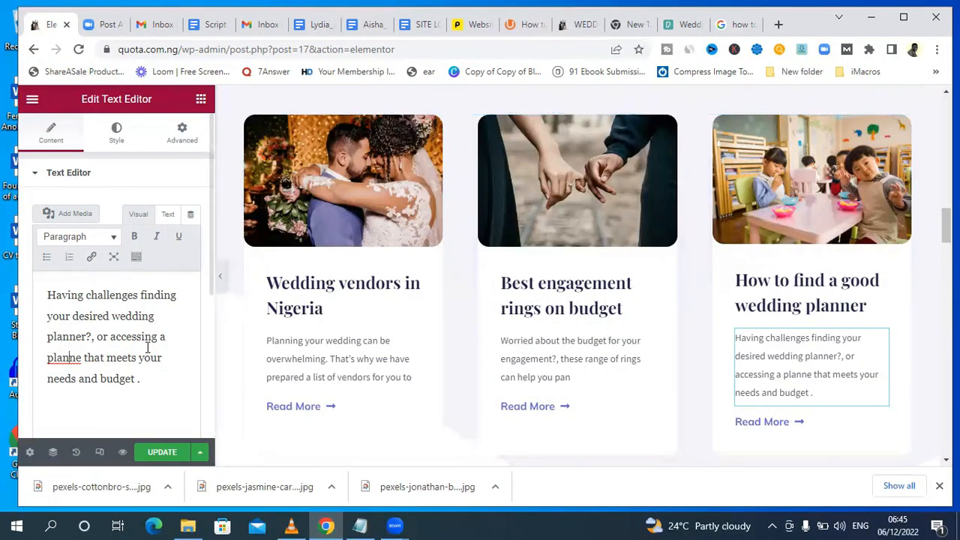
right_click(69, 357)
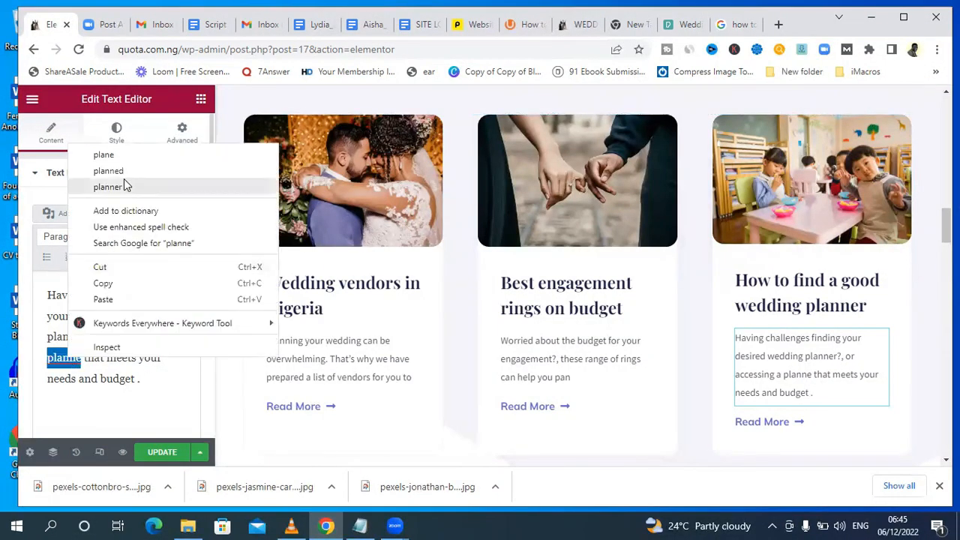
click(114, 188)
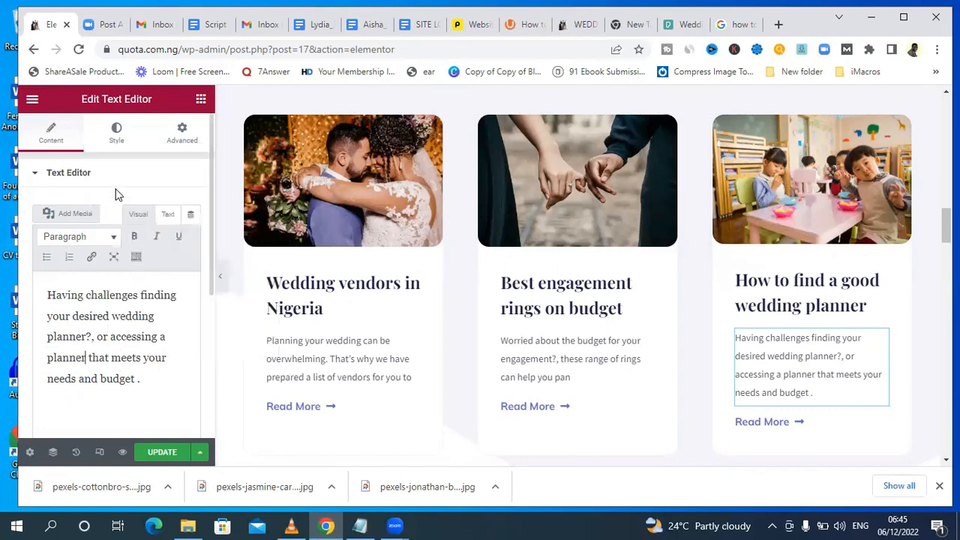
Replace the third card's image with the confetti toast photo from the media library.
click(730, 178)
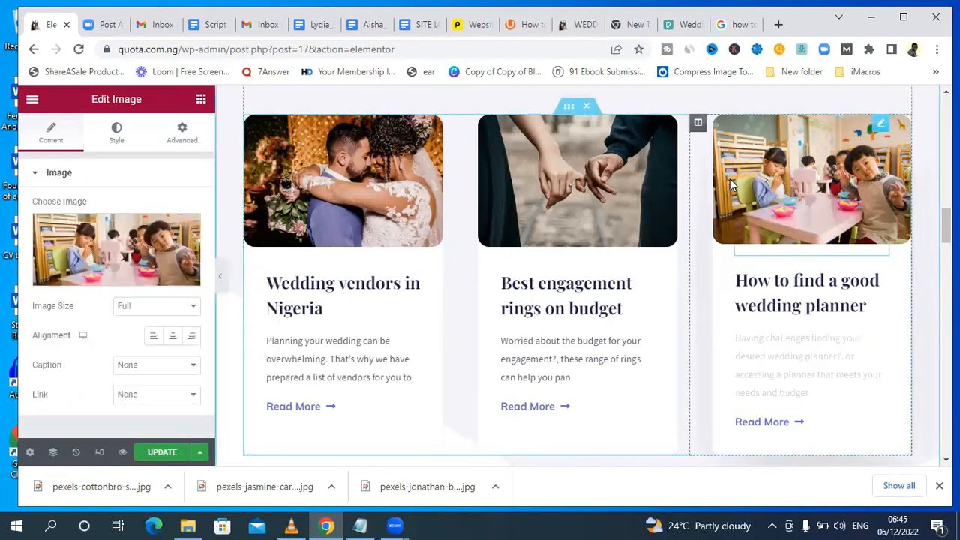
click(107, 272)
click(217, 153)
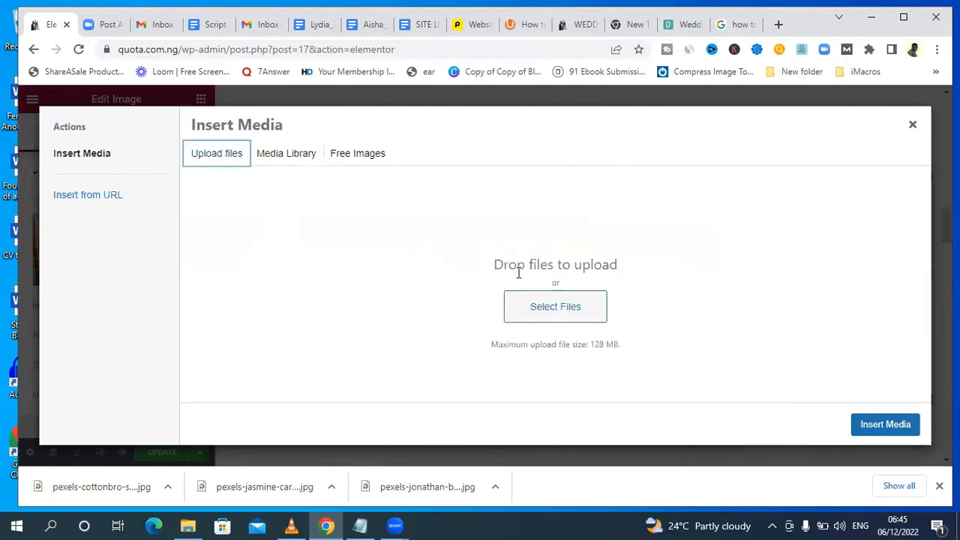
click(287, 156)
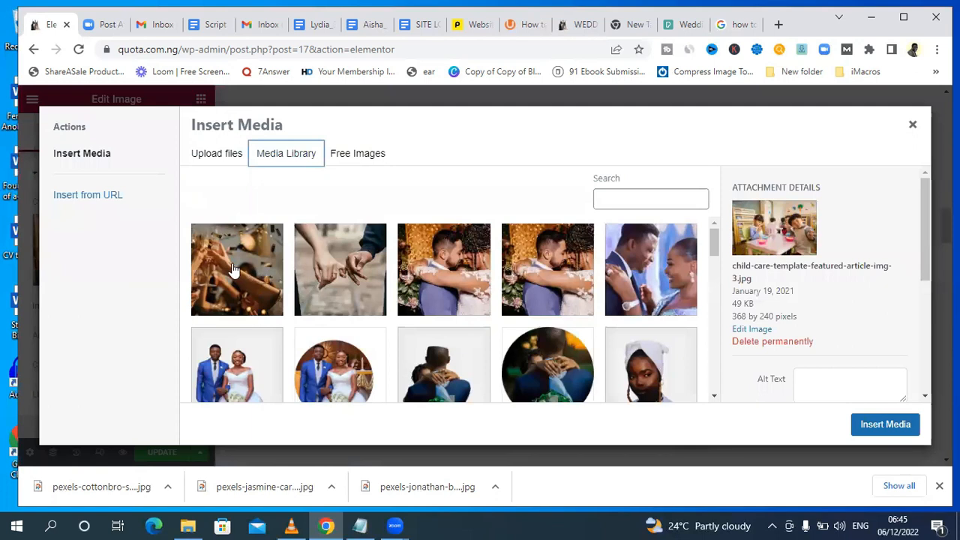
click(234, 270)
click(890, 426)
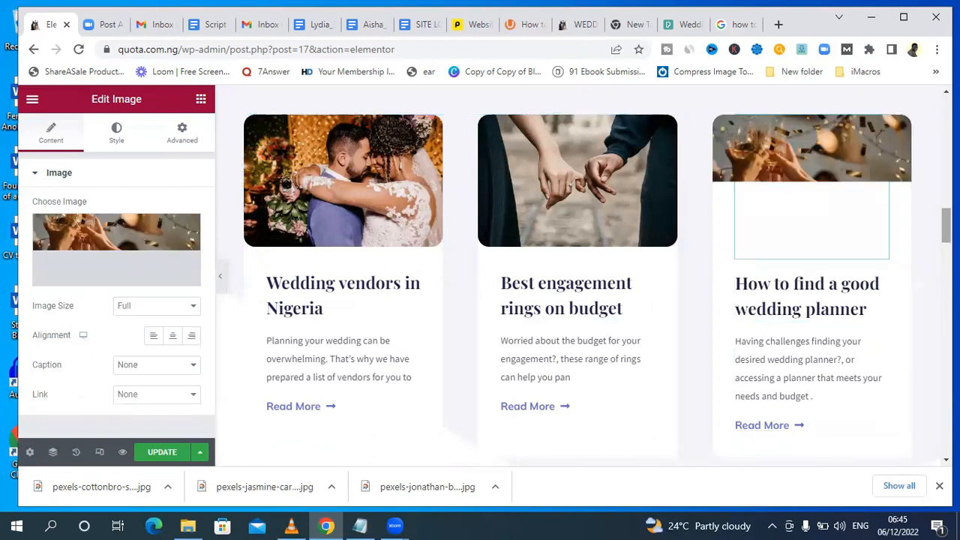
Save the homepage changes and review the three finished Featured Articles cards.
scroll(578, 277, up, 4)
scroll(577, 278, down, 7)
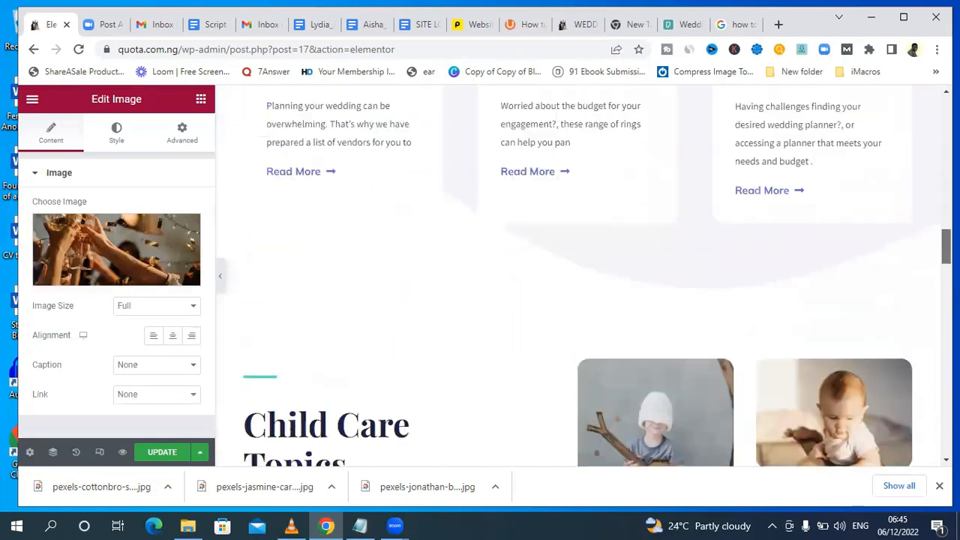
scroll(685, 234, up, 5)
scroll(685, 234, down, 3)
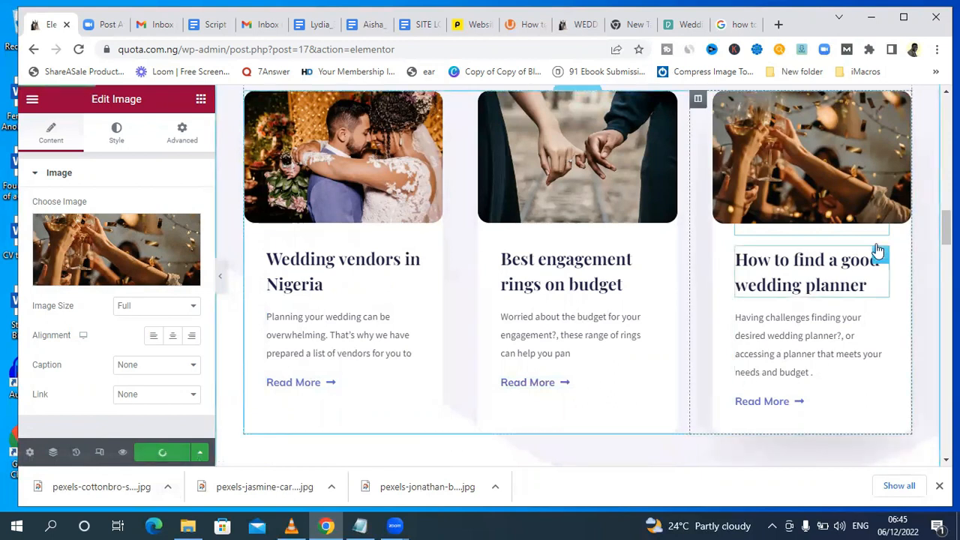
scroll(577, 275, down, 2)
scroll(577, 274, up, 3)
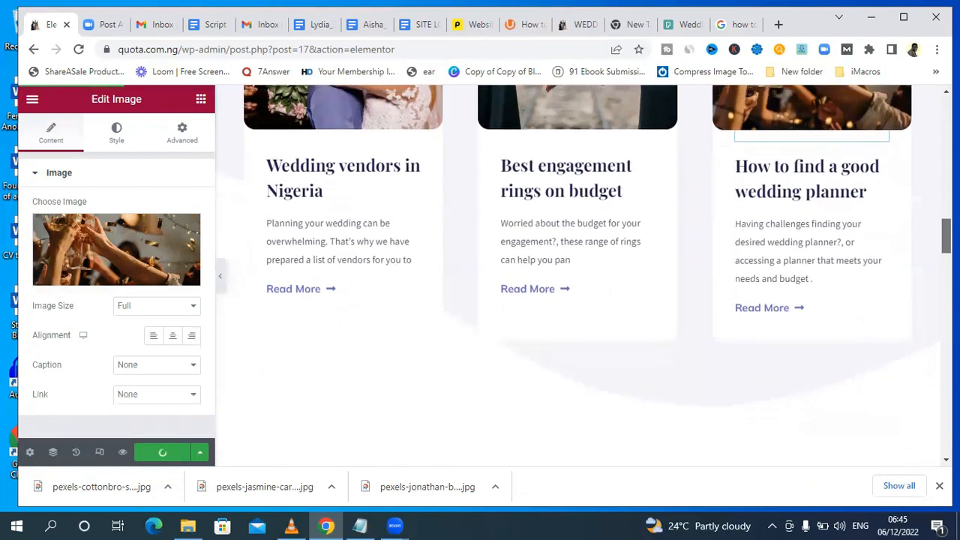
scroll(407, 311, up, 2)
scroll(408, 310, down, 1)
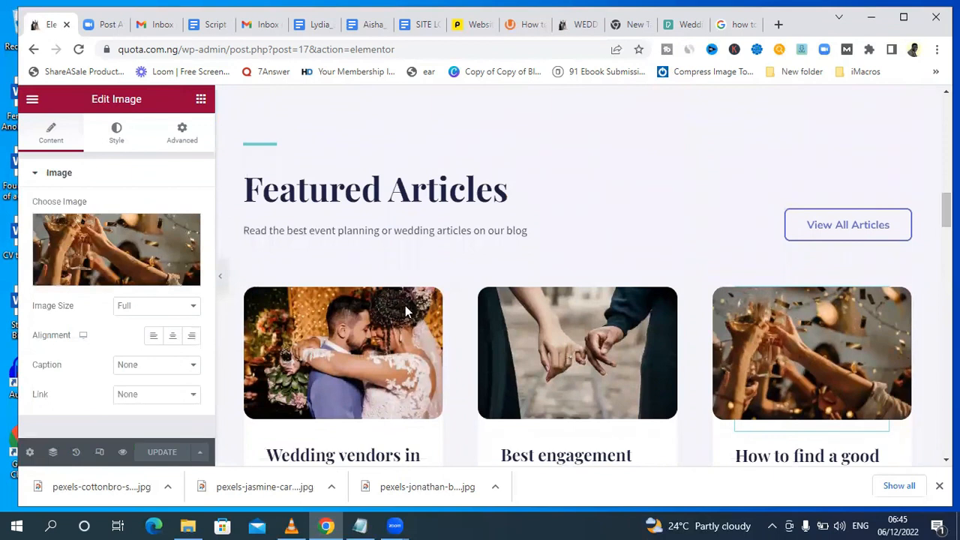
Preview the homepage down to Featured Articles, then follow View All Articles and look through the blog posts.
click(123, 453)
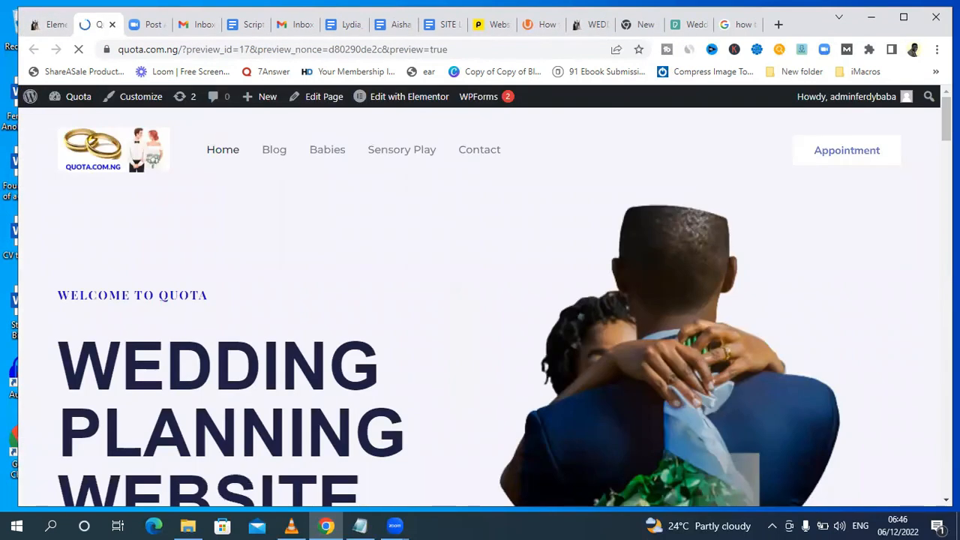
scroll(480, 300, down, 15)
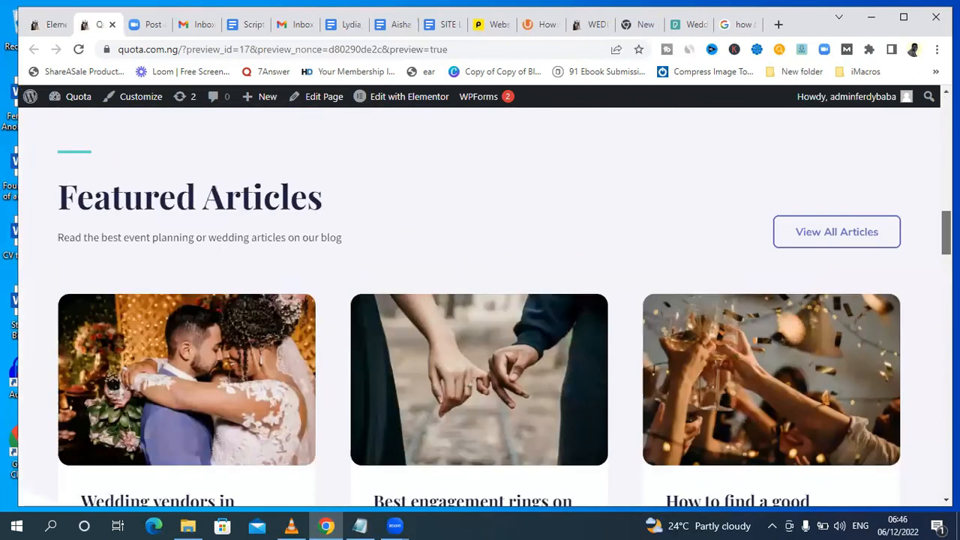
mouse_move(947, 232)
mouse_down()
mouse_move(946, 246)
mouse_move(947, 236)
mouse_up()
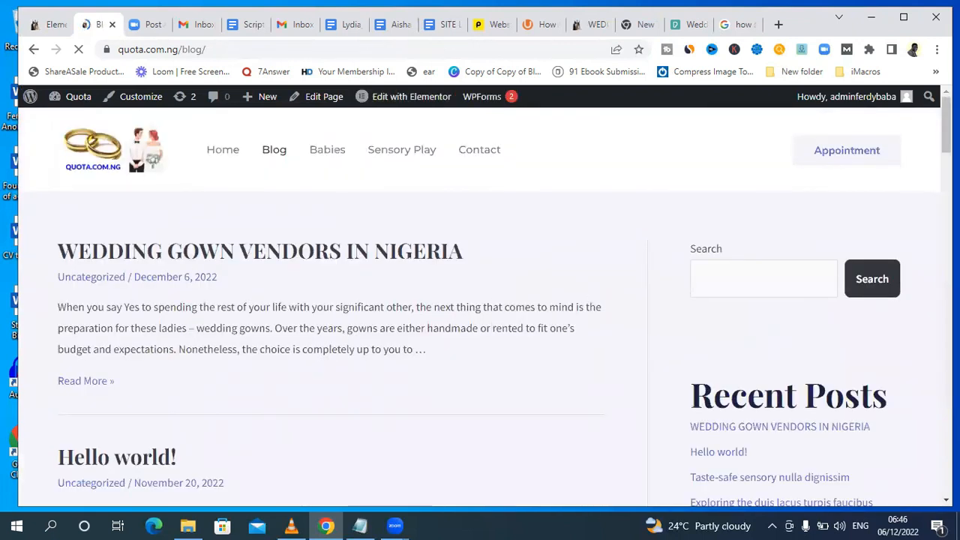
scroll(480, 300, down, 11)
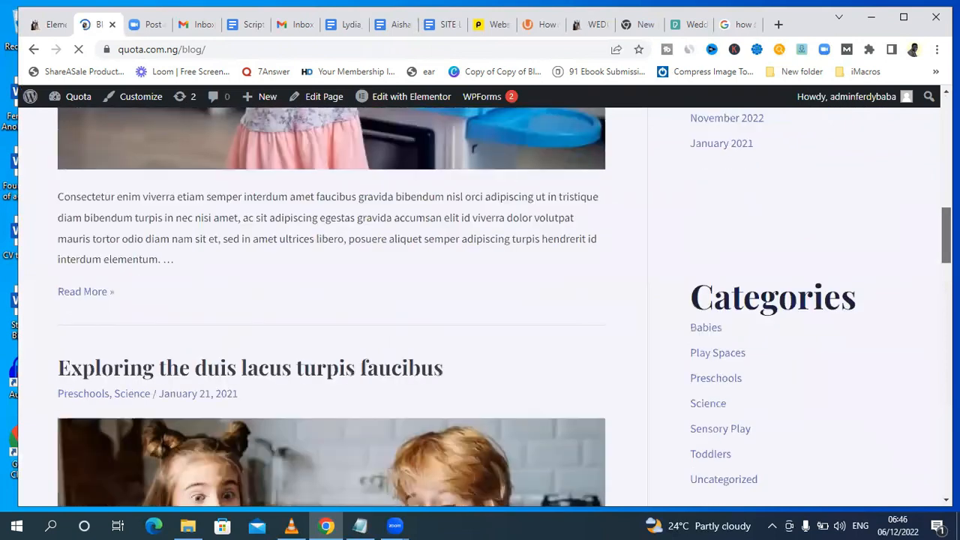
drag(945, 235, 946, 124)
Return to the Elementor page and change the "Child Care Topics" heading to "Our Areas of Focus".
click(54, 25)
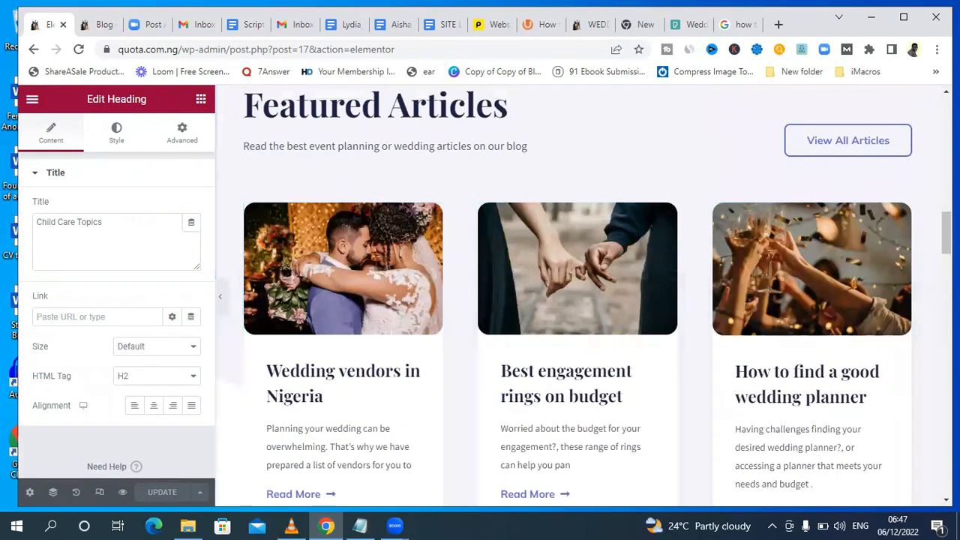
drag(946, 233, 945, 289)
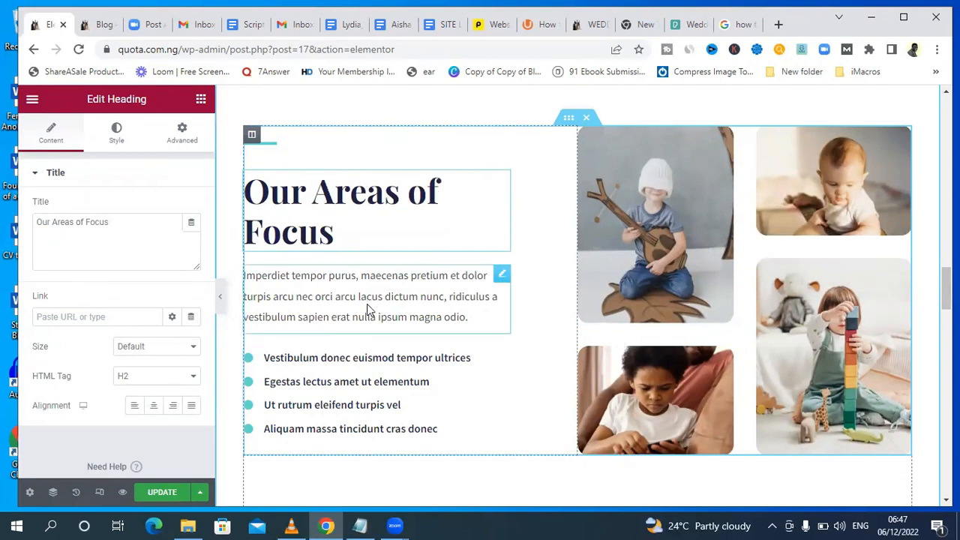
Replace the paragraph under the "Our Areas of Focus" heading with "Our areas of focus in this blog include".
click(471, 318)
drag(469, 319, 245, 276)
click(471, 317)
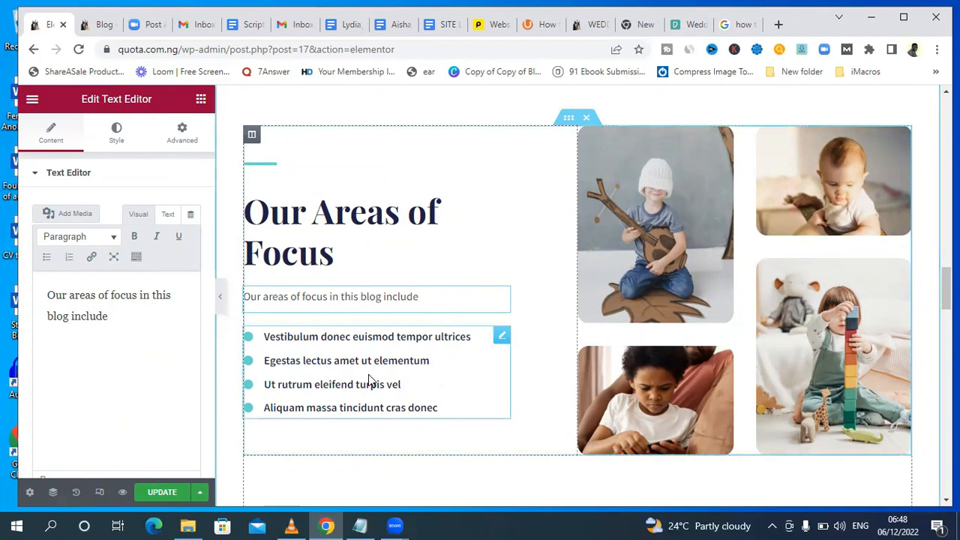
Change the first item of the bullet list to "Writing about wedding vendors".
click(384, 382)
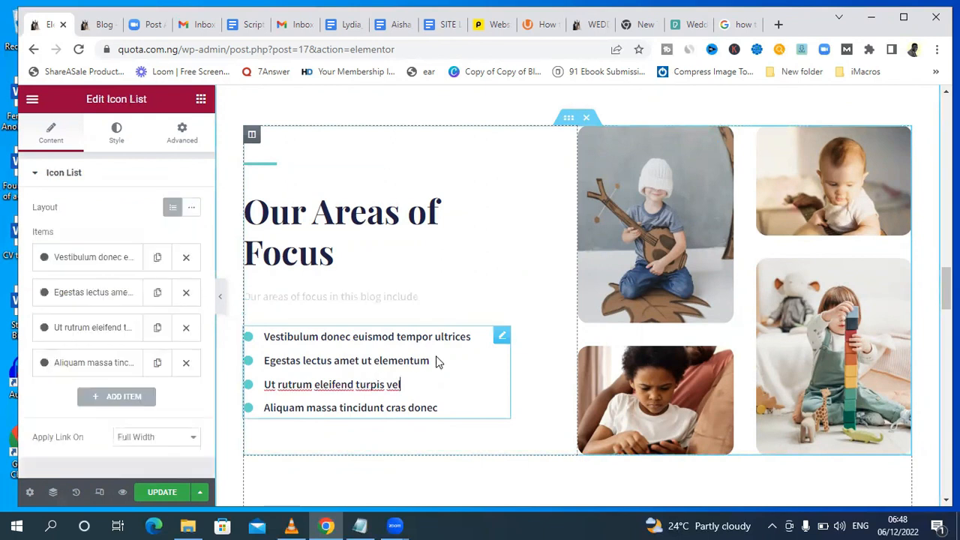
click(472, 338)
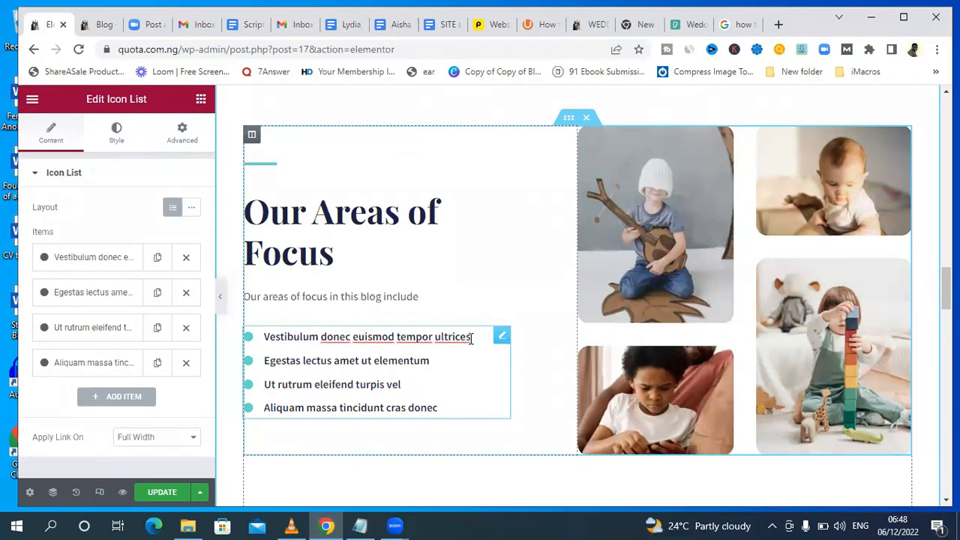
drag(472, 338, 266, 338)
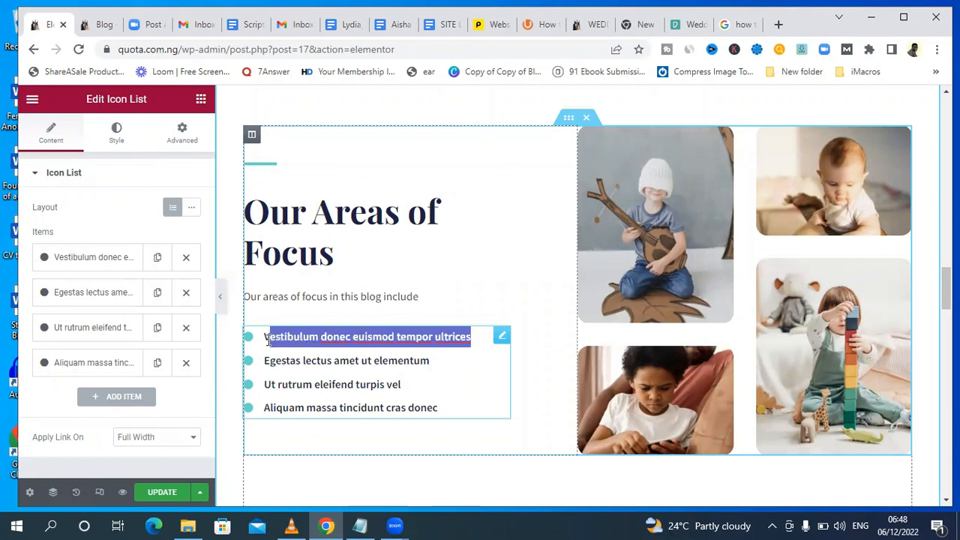
text(Writing about)
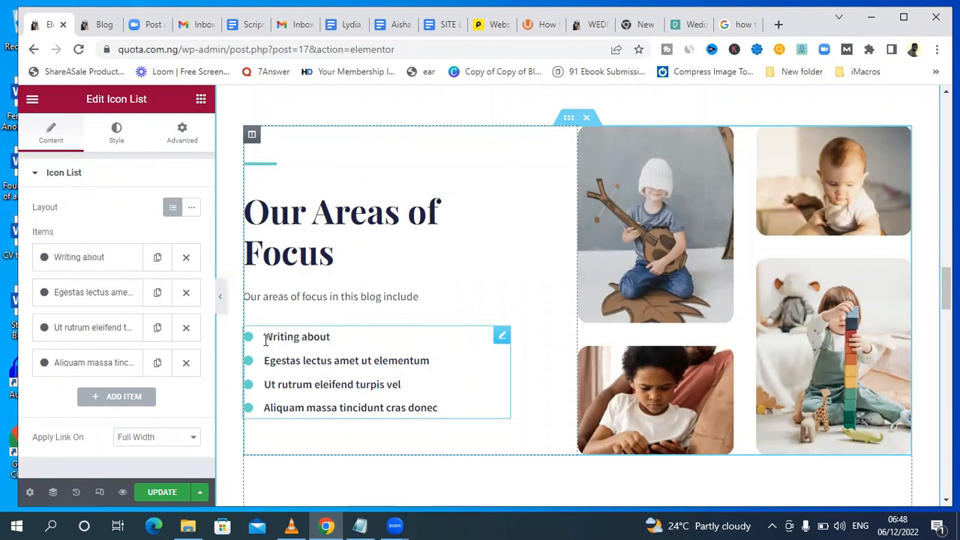
text( wedding ve)
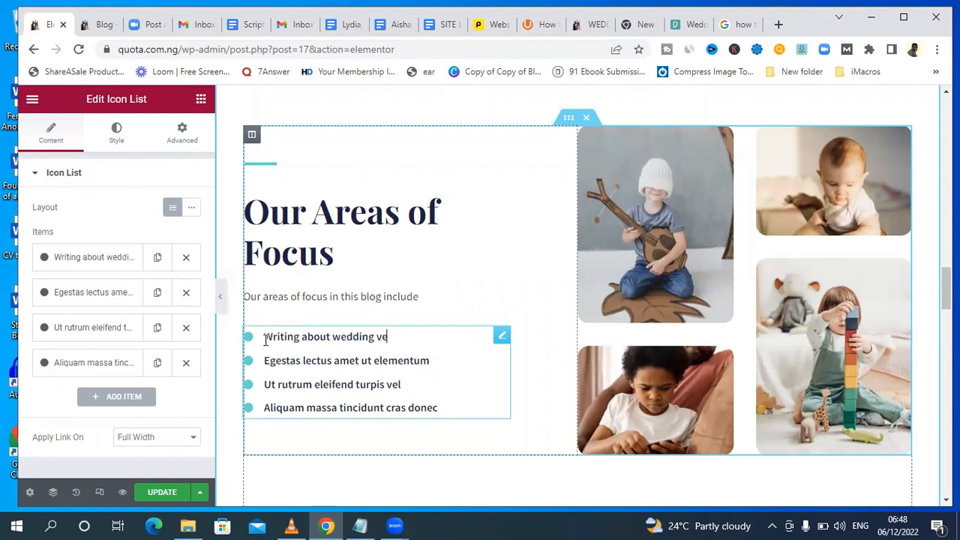
text(ndors)
Replace the remaining three list items with "Discussing wedding planning", "Proving tips on engagements" and "And general advice on events".
drag(264, 361, 443, 366)
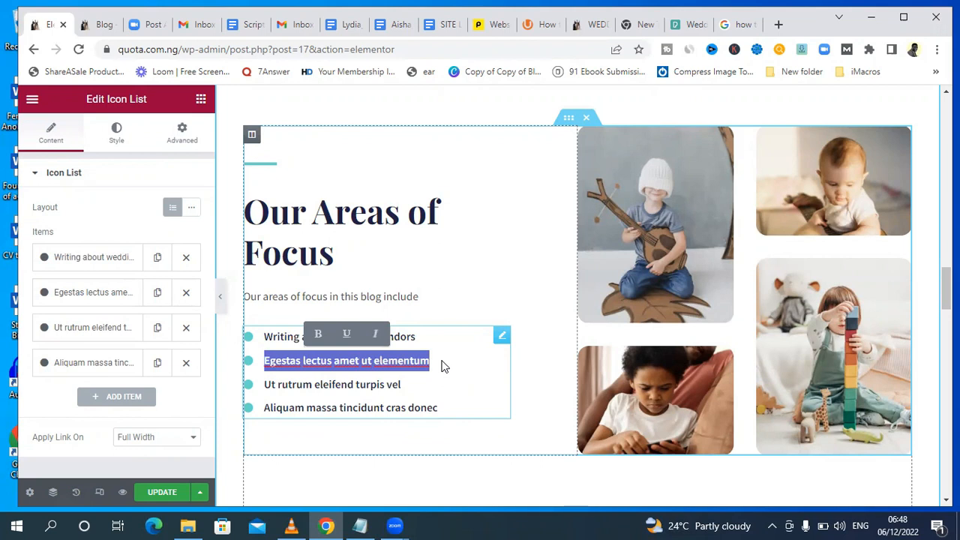
text(Di)
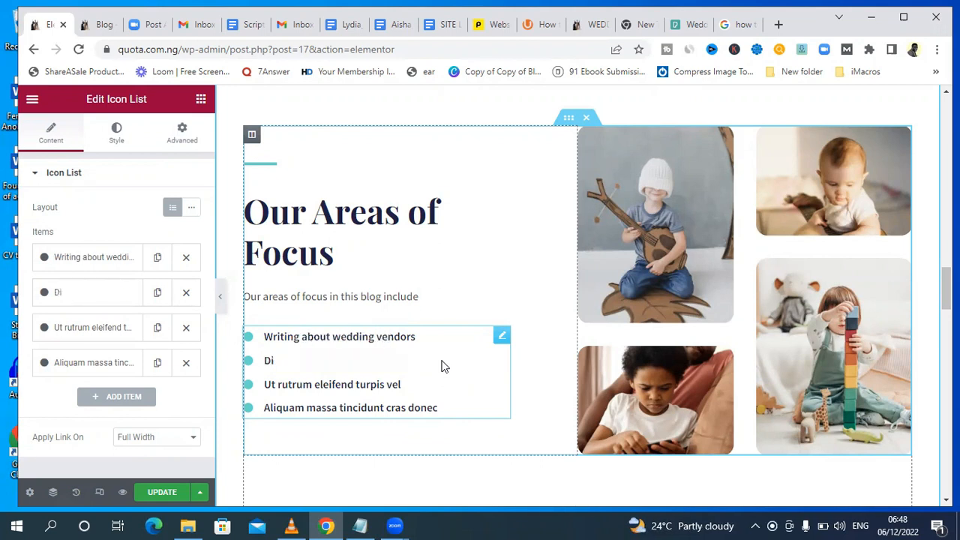
text(scussing wedding planning)
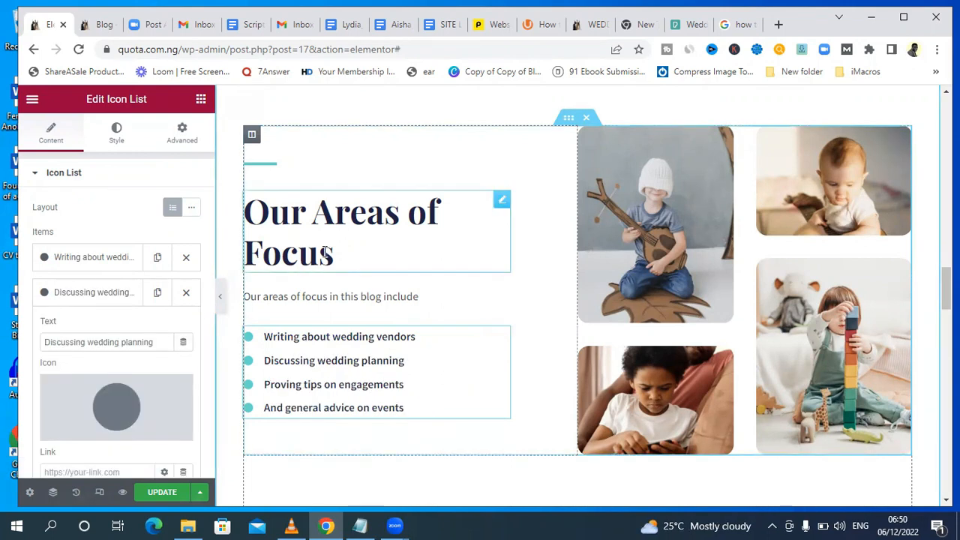
Inspect the editable settings of the section's heading, intro text and bullet list, including the first list item's text, icon and link.
click(325, 253)
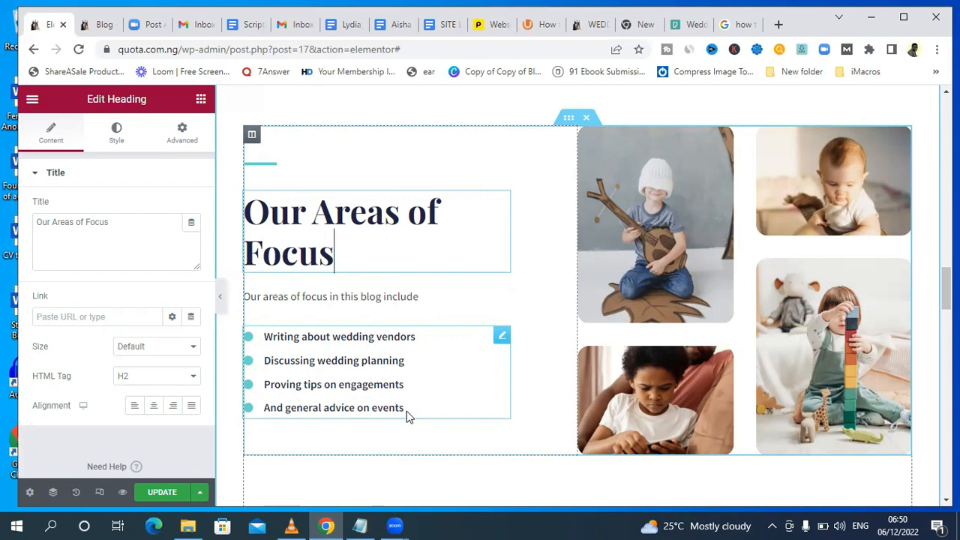
click(318, 344)
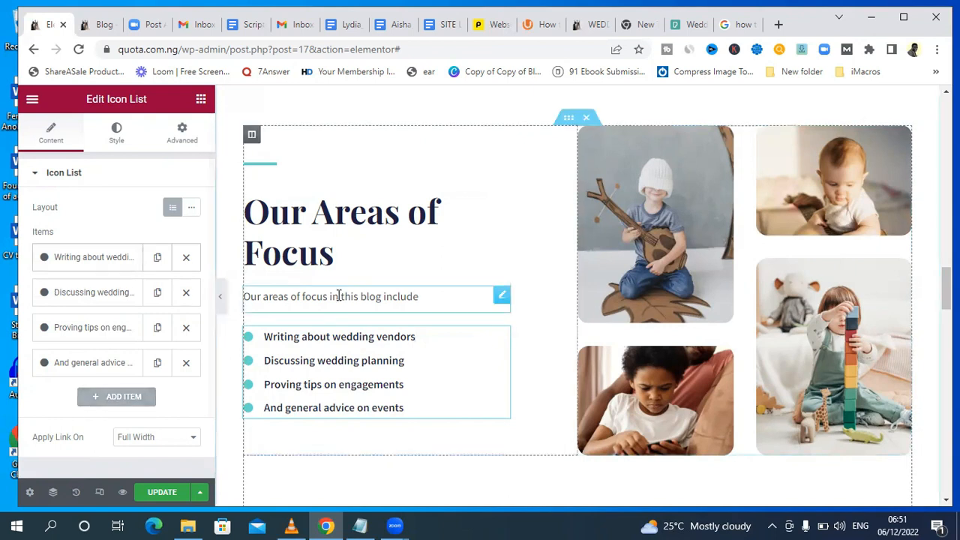
click(283, 296)
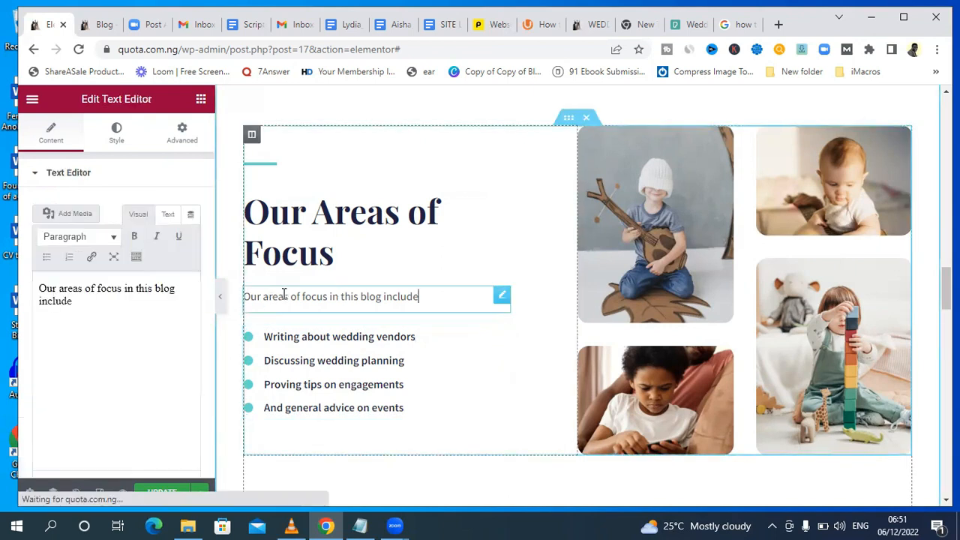
click(105, 315)
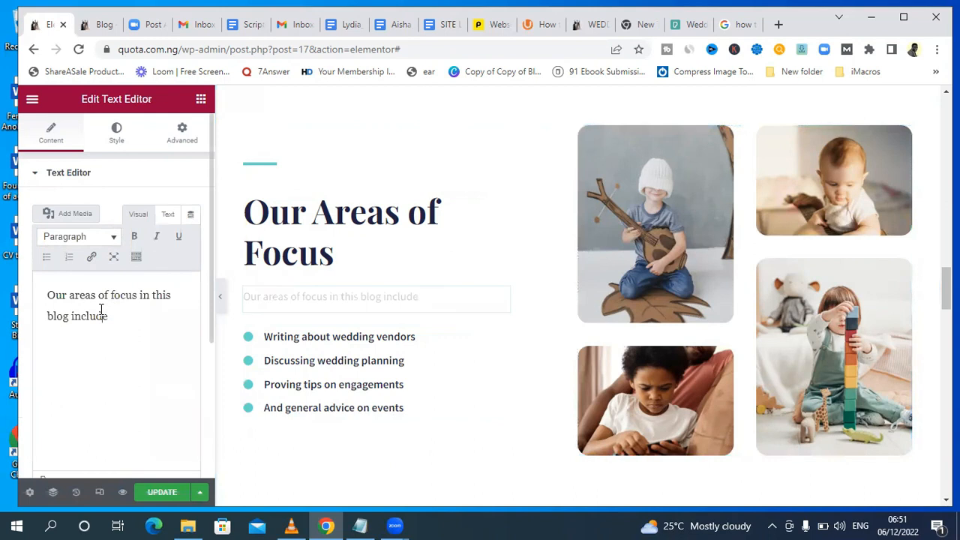
click(297, 363)
click(298, 339)
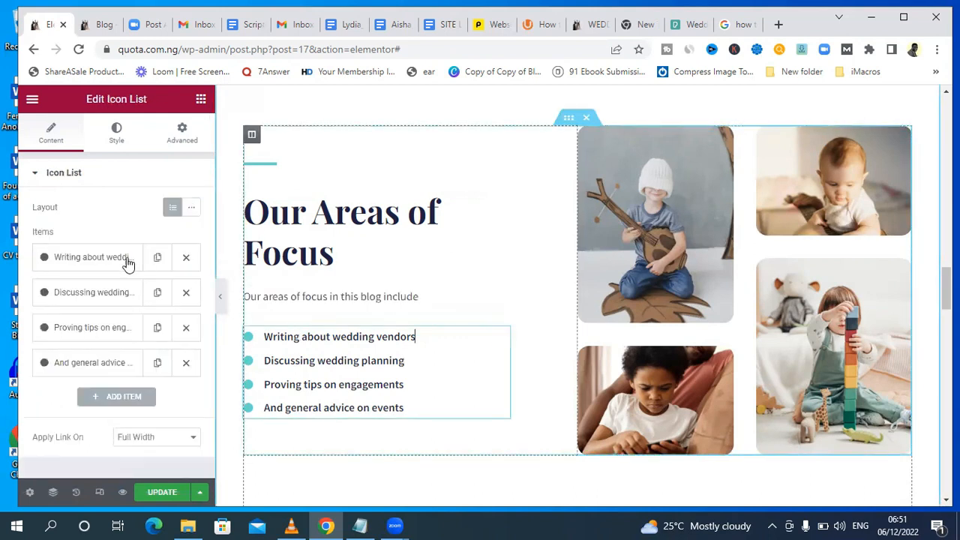
click(87, 261)
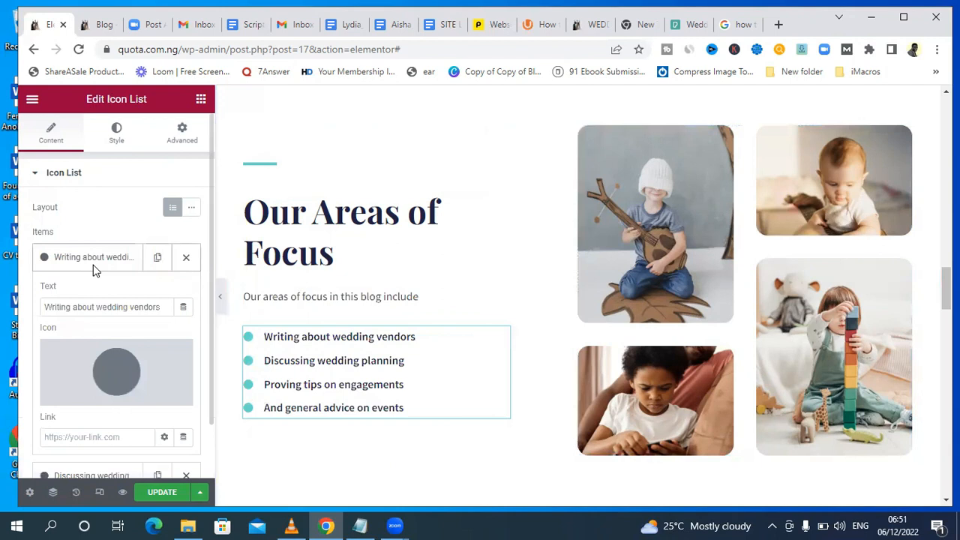
click(84, 309)
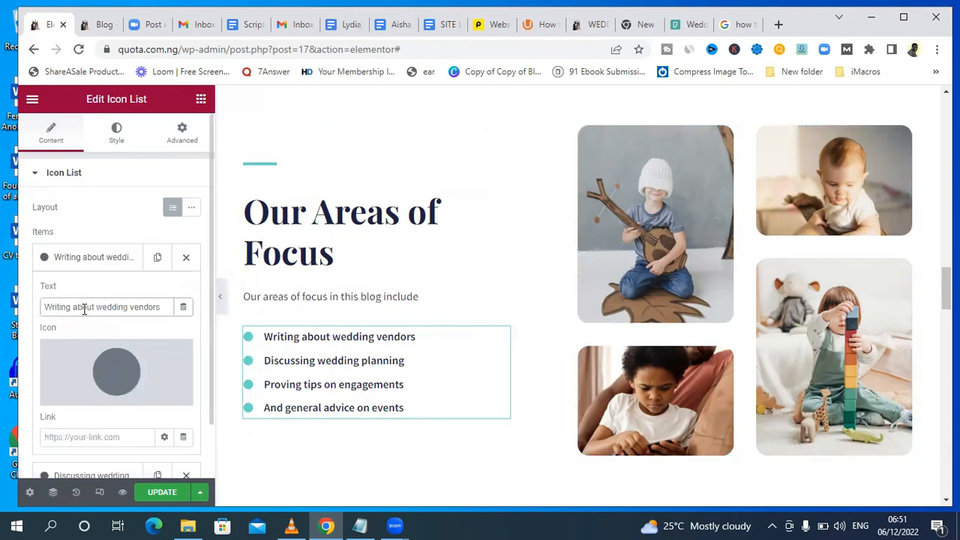
click(301, 300)
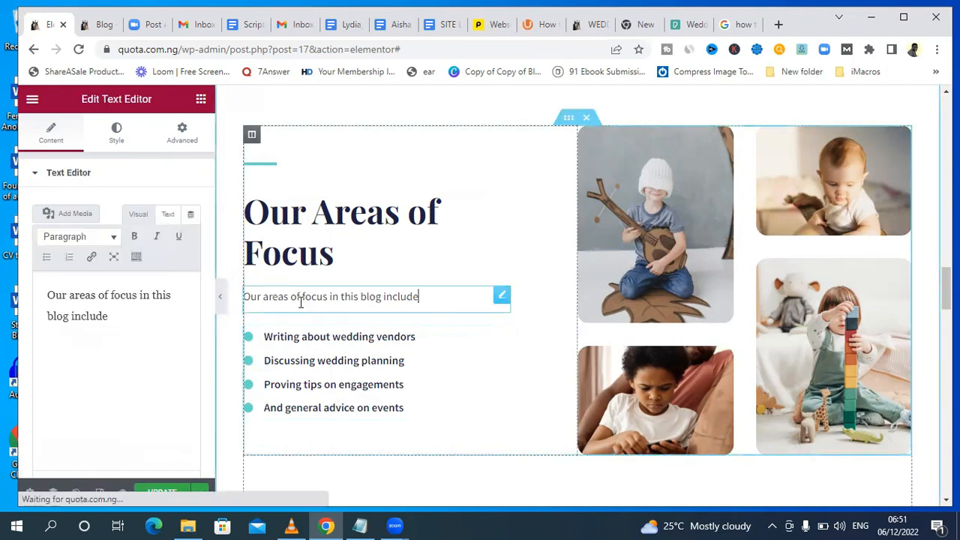
click(316, 351)
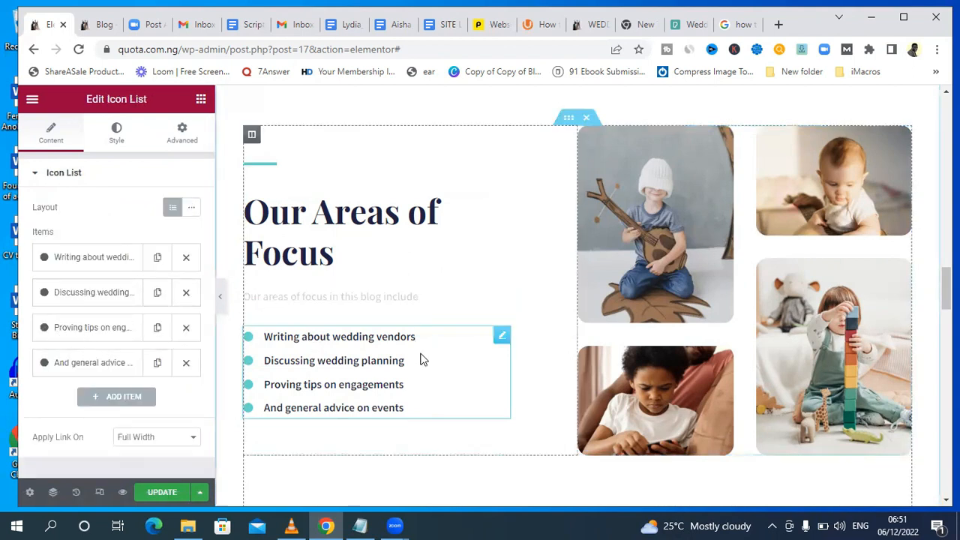
Examine the four child photos in the Our Areas of Focus section and glance at the Pexels "engagement party" results.
mouse_move(946, 290)
mouse_down()
mouse_move(946, 306)
mouse_move(946, 281)
mouse_up()
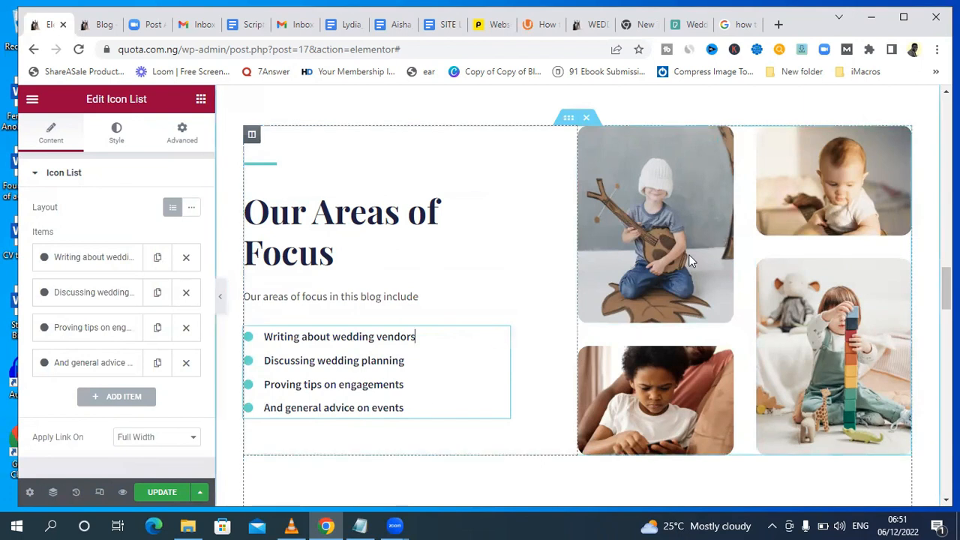
mouse_move(947, 289)
mouse_down()
mouse_move(946, 316)
mouse_move(946, 293)
mouse_up()
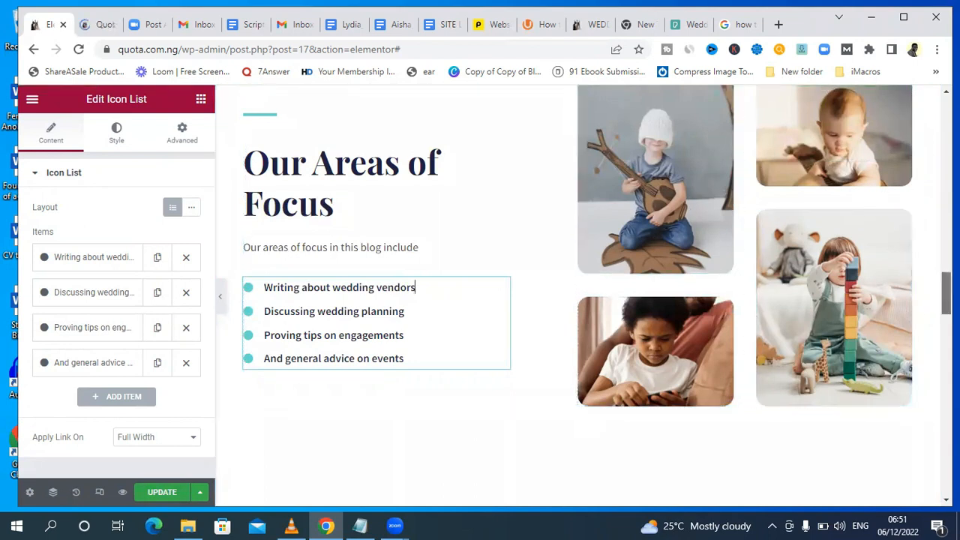
scroll(810, 230, up, 1)
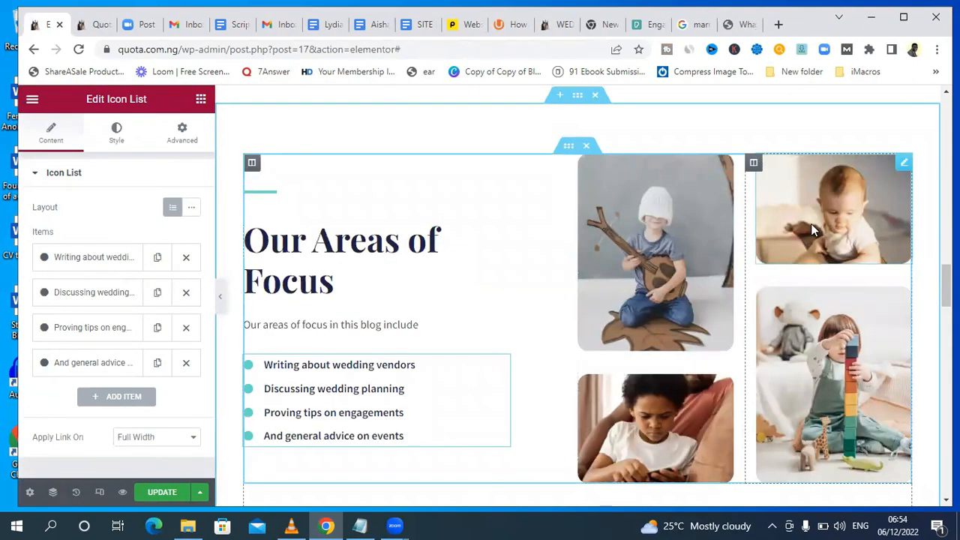
click(643, 24)
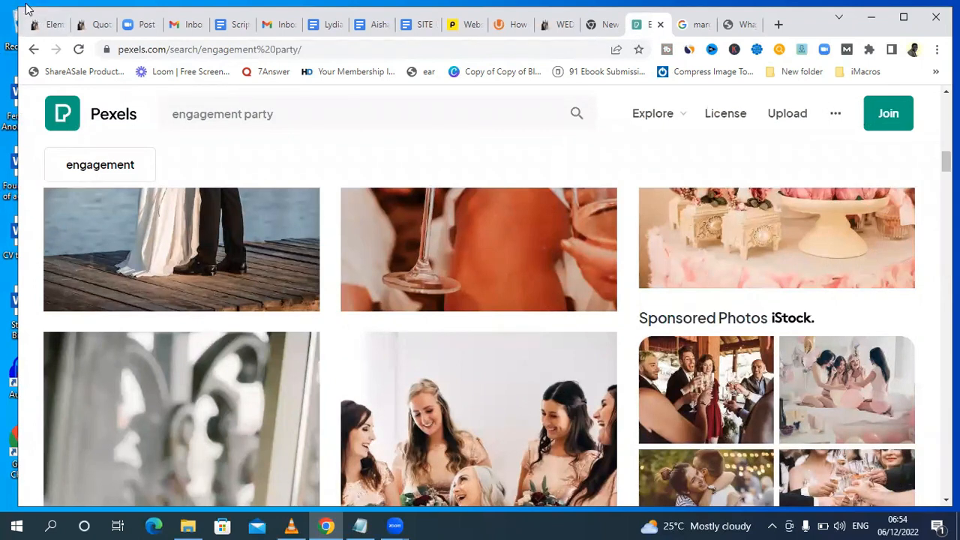
click(41, 24)
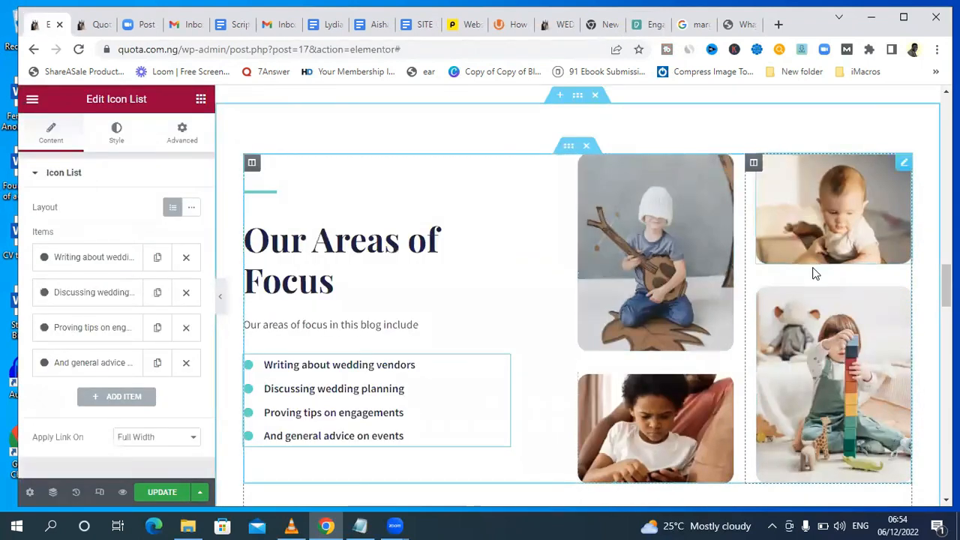
drag(946, 286, 946, 290)
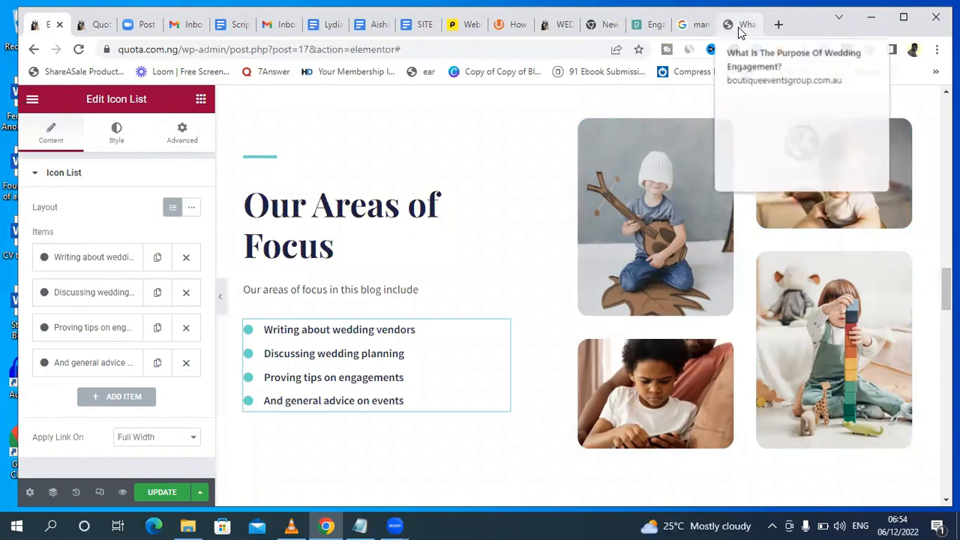
Switch to the Google search, rerun "marriage engagement" as an image search and browse the results for a suitable photo.
click(690, 25)
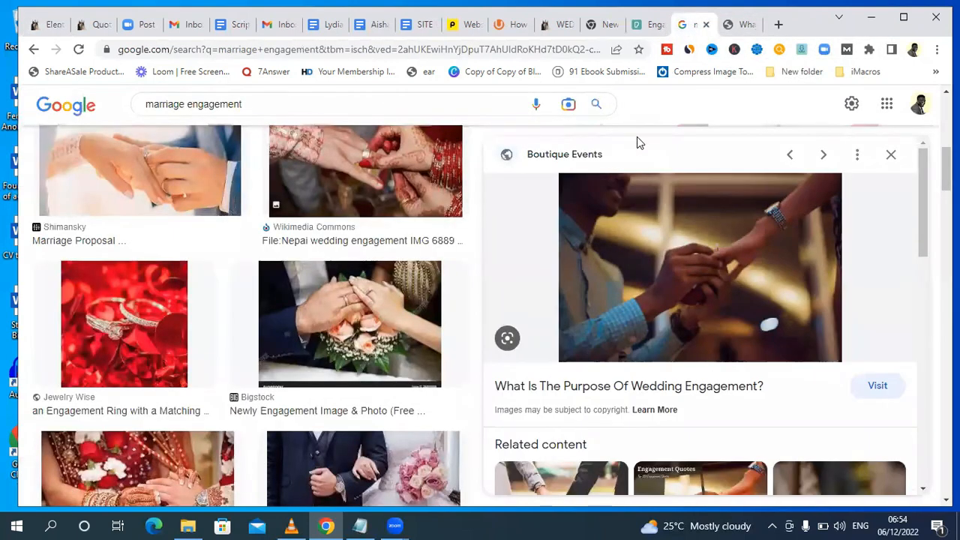
scroll(946, 169, up, 1)
drag(240, 103, 149, 103)
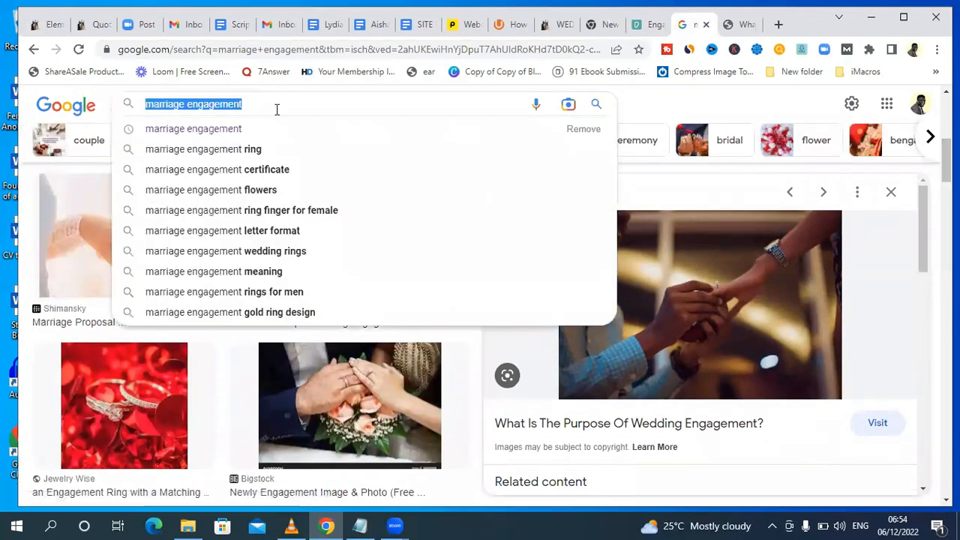
scroll(263, 126, up, 3)
click(159, 171)
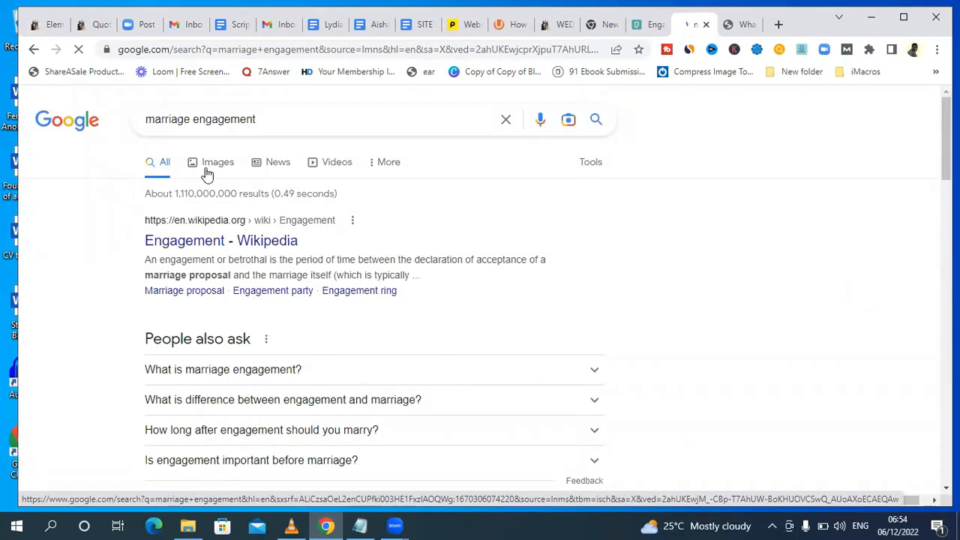
click(207, 173)
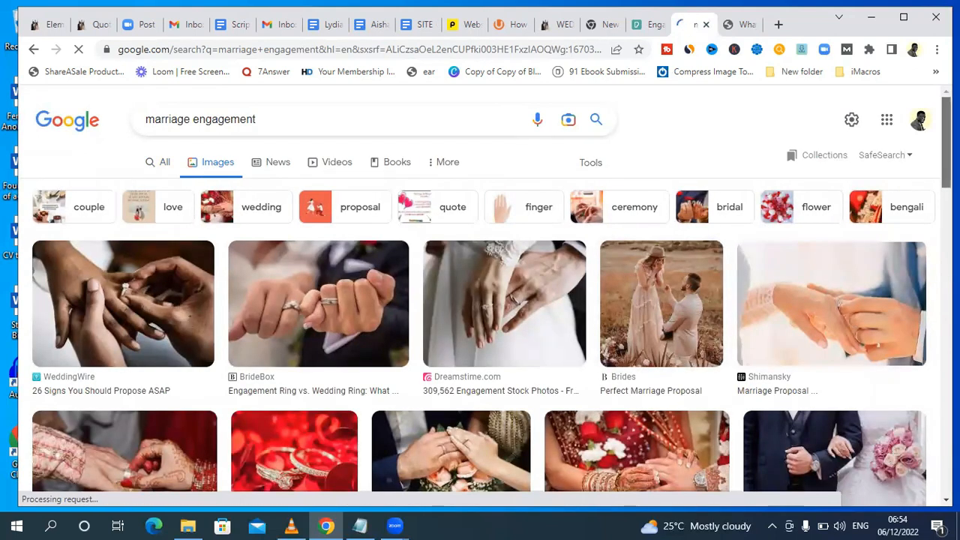
scroll(619, 279, down, 2)
scroll(480, 296, down, 6)
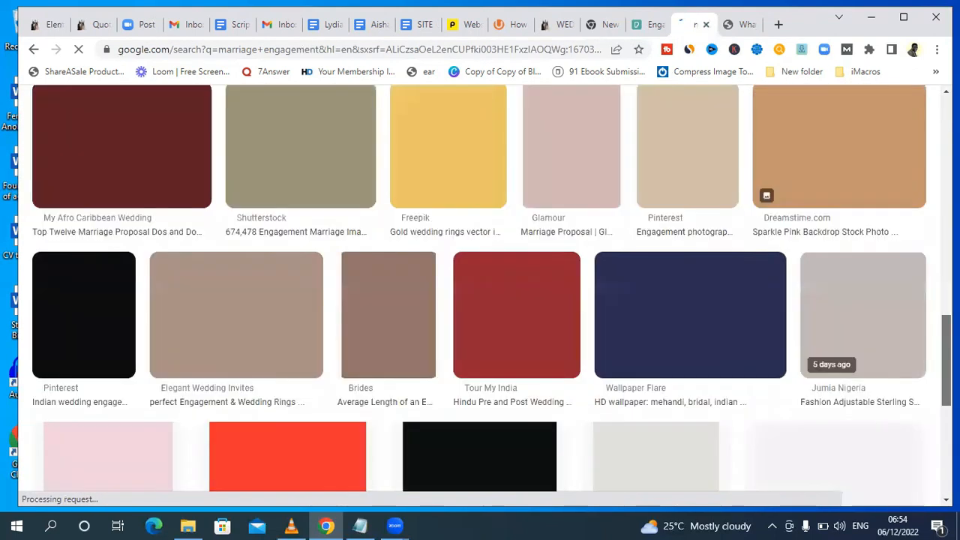
scroll(82, 218, up, 2)
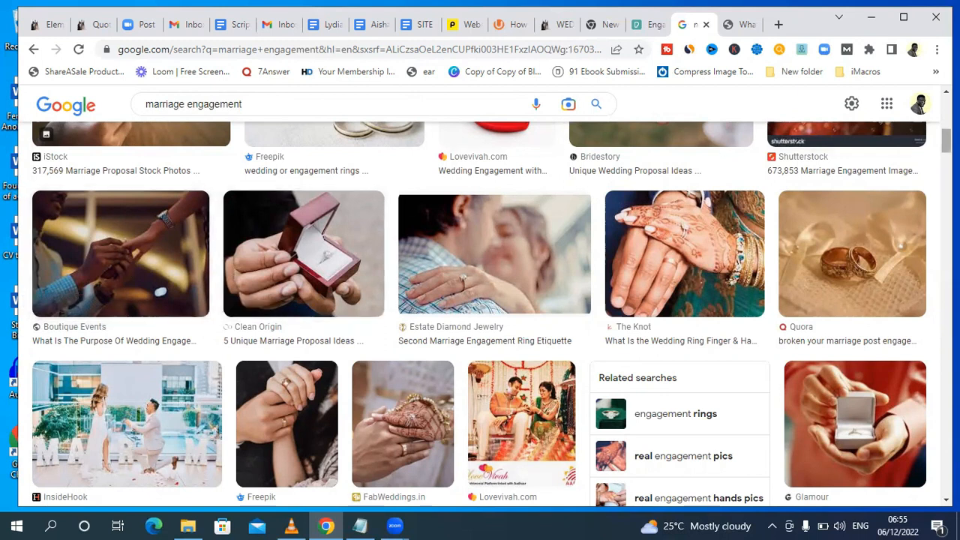
scroll(128, 188, down, 1)
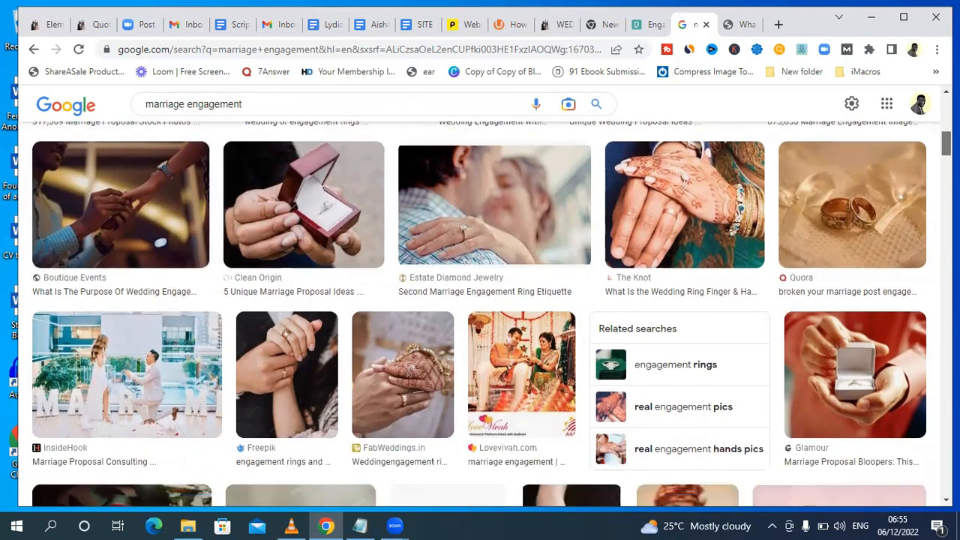
Preview the Boutique Events ring proposal photo, open its source page and bring the full photo into view.
click(127, 188)
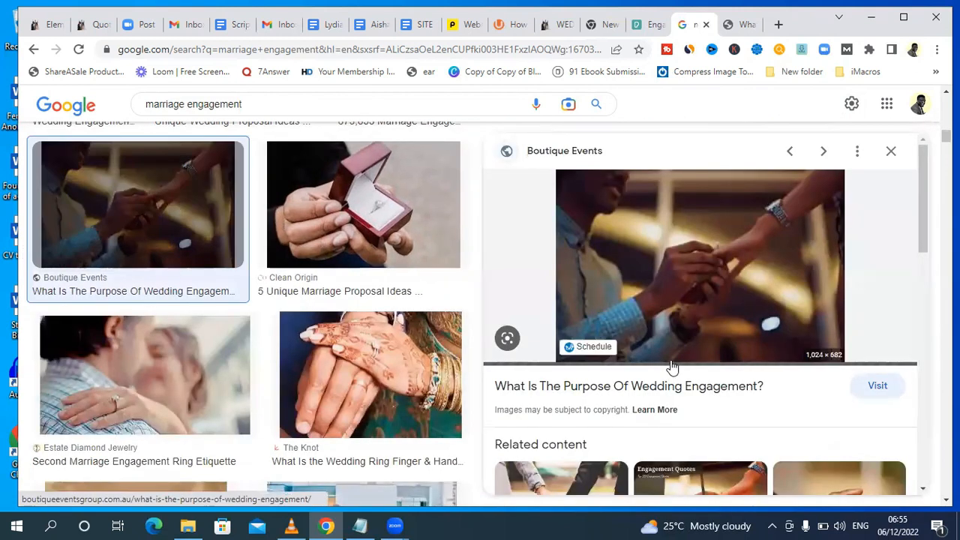
click(695, 298)
click(741, 24)
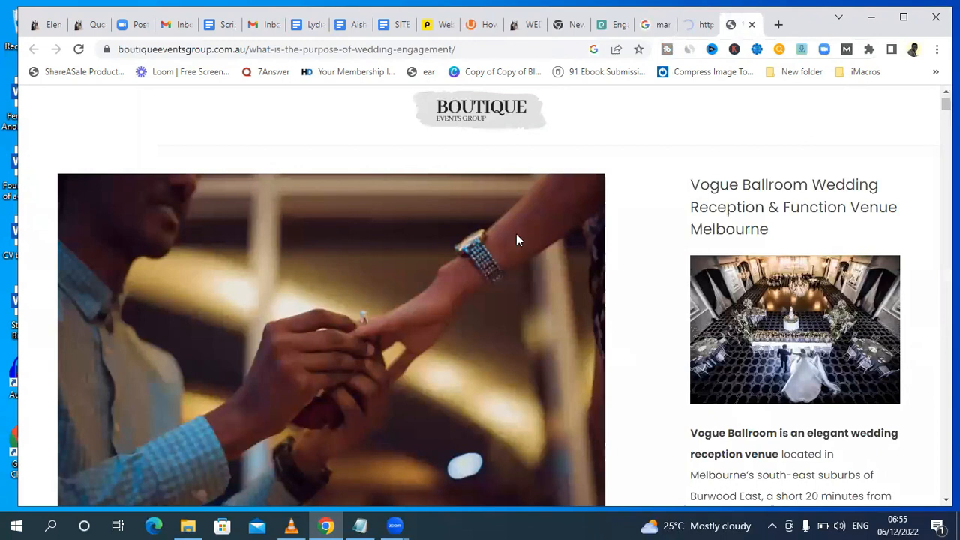
drag(945, 104, 946, 105)
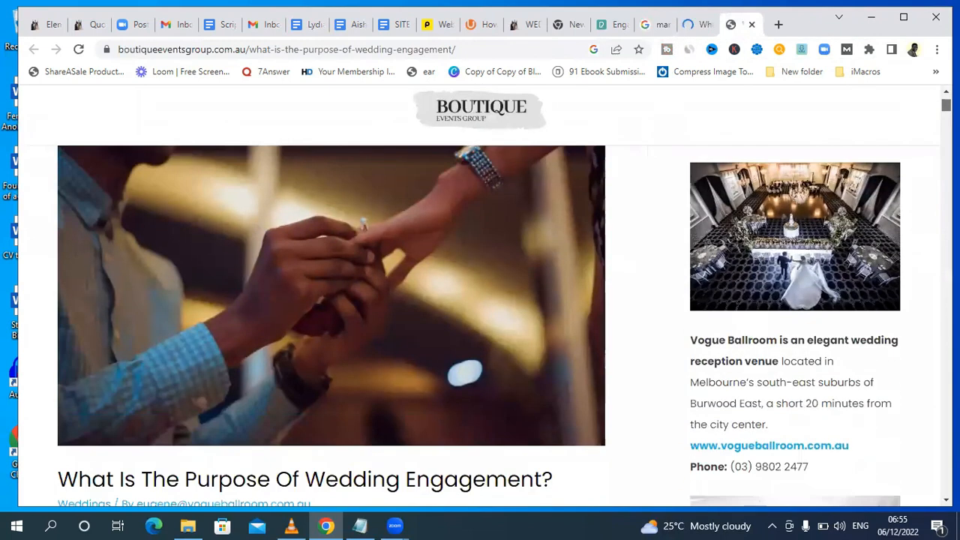
Capture the full ring proposal photo on the Boutique Events page as a rectangular snip with the Snipping Tool.
click(53, 525)
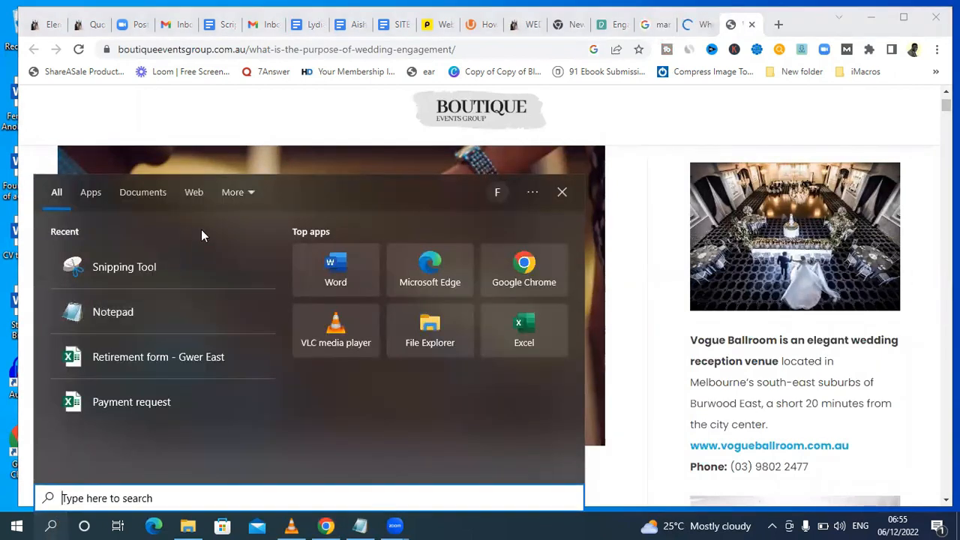
click(143, 267)
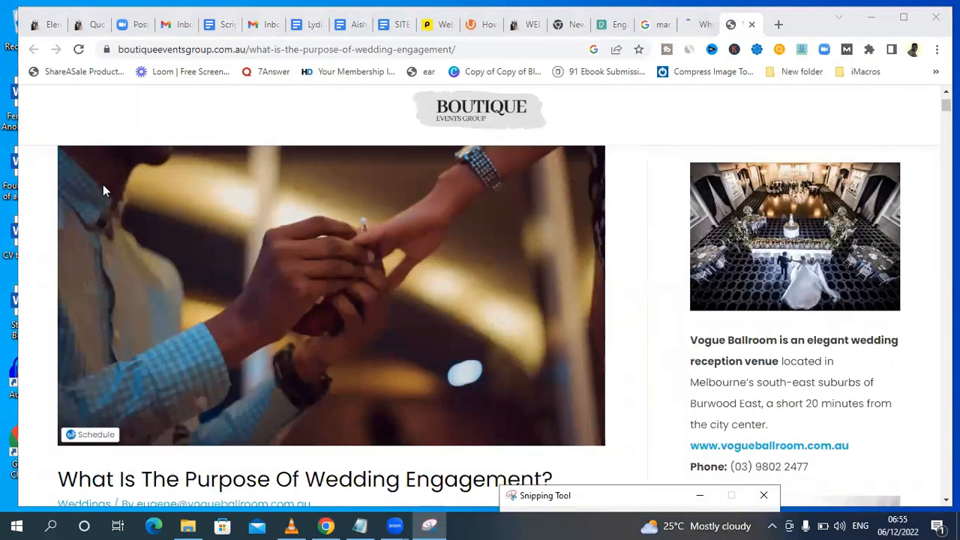
drag(638, 494, 831, 320)
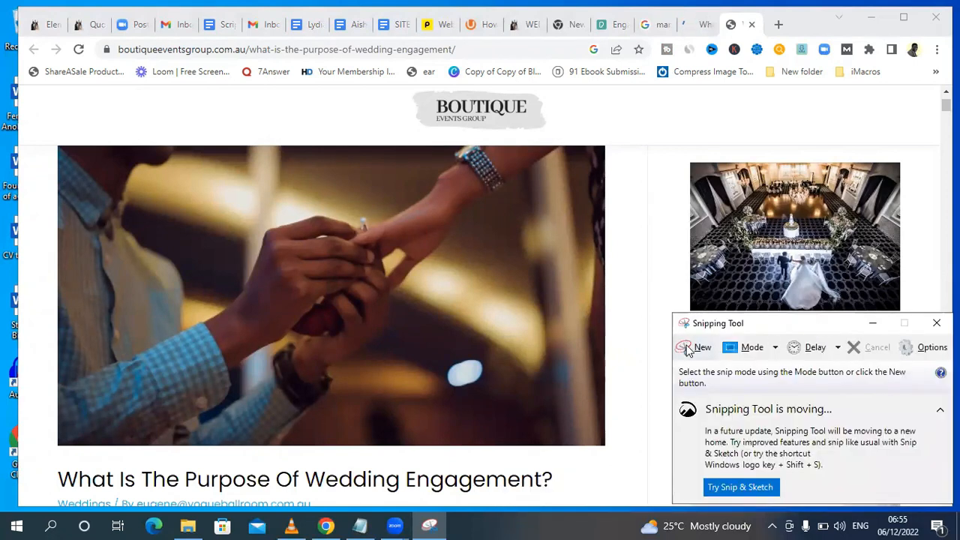
click(692, 346)
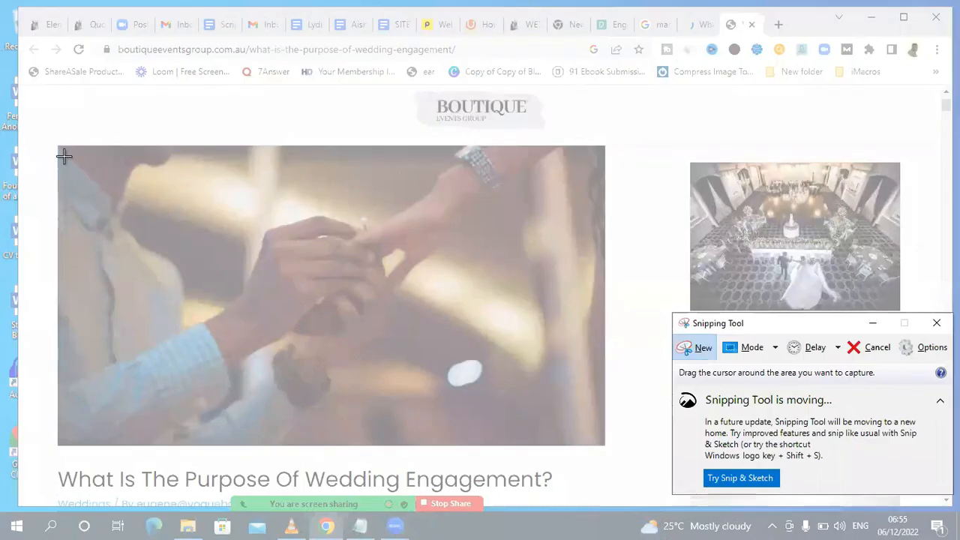
drag(58, 150, 608, 447)
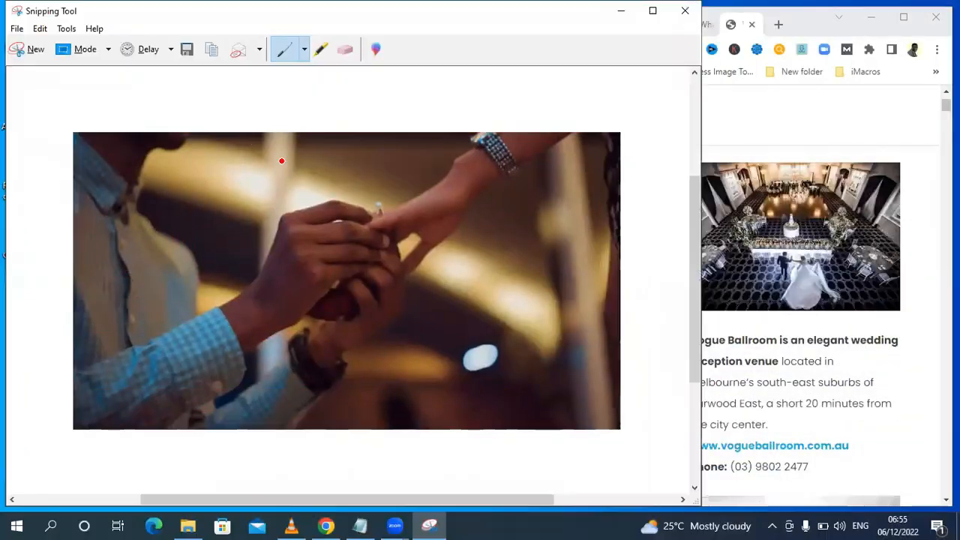
Save the snip as a PNG named "wedding enagement" in the Downloads folder and close the Snipping Tool.
click(23, 29)
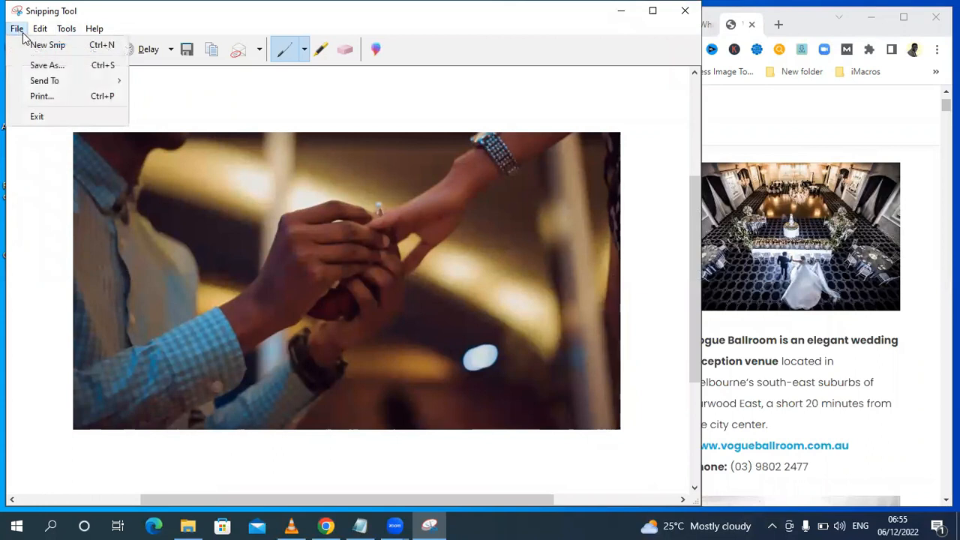
click(65, 69)
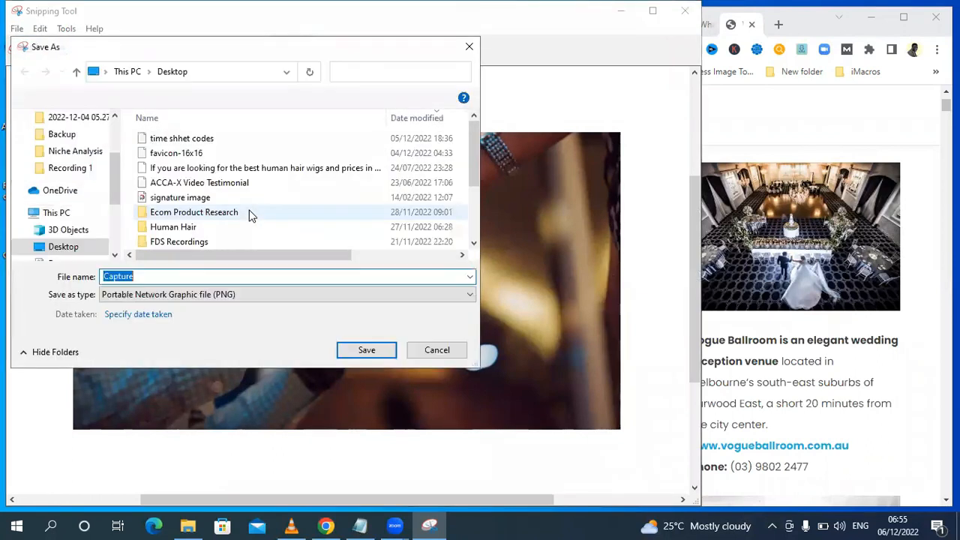
text(wedding engagement)
drag(116, 177, 84, 178)
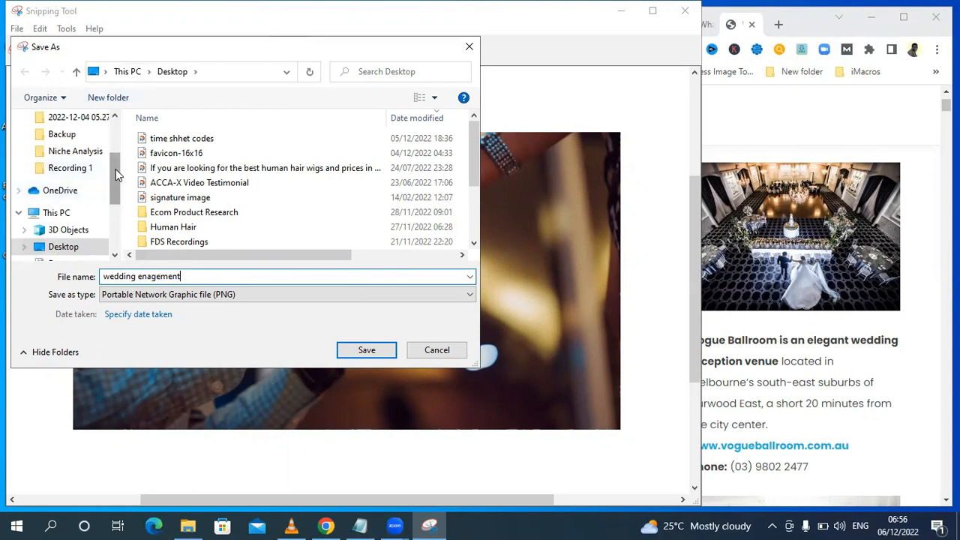
scroll(84, 180, up, 2)
click(78, 164)
click(363, 352)
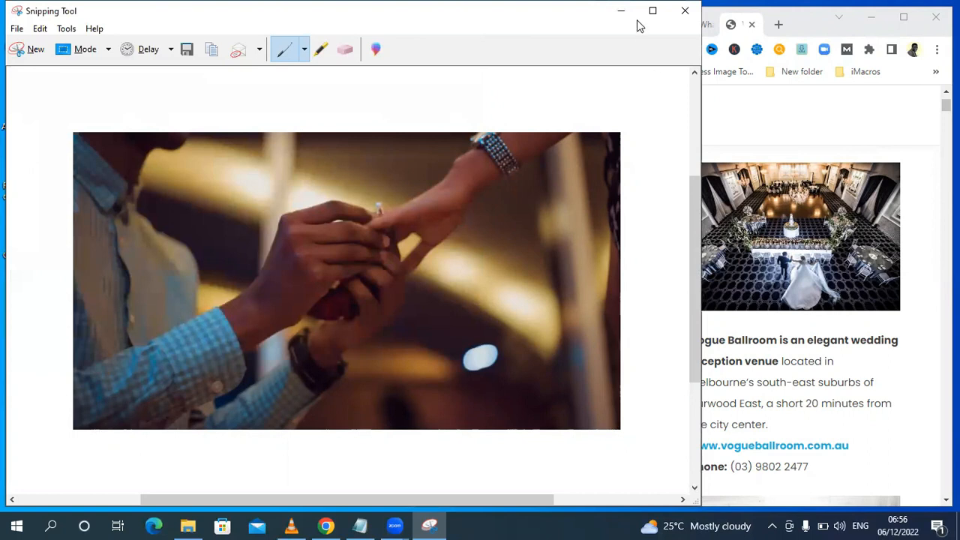
click(684, 12)
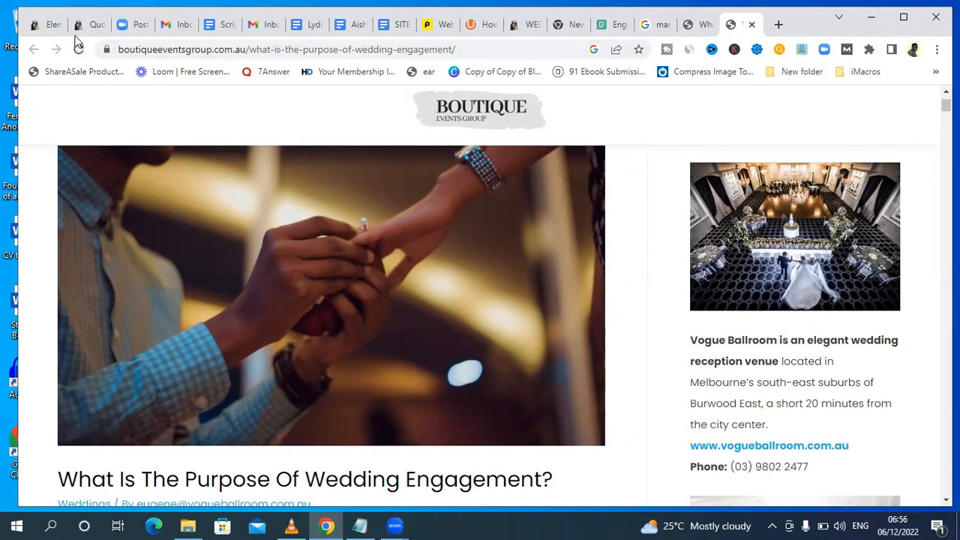
Back in the Elementor page, upload "wedding enagement" from Downloads and use it to replace the child-with-guitar photo in Our Areas of Focus.
click(37, 29)
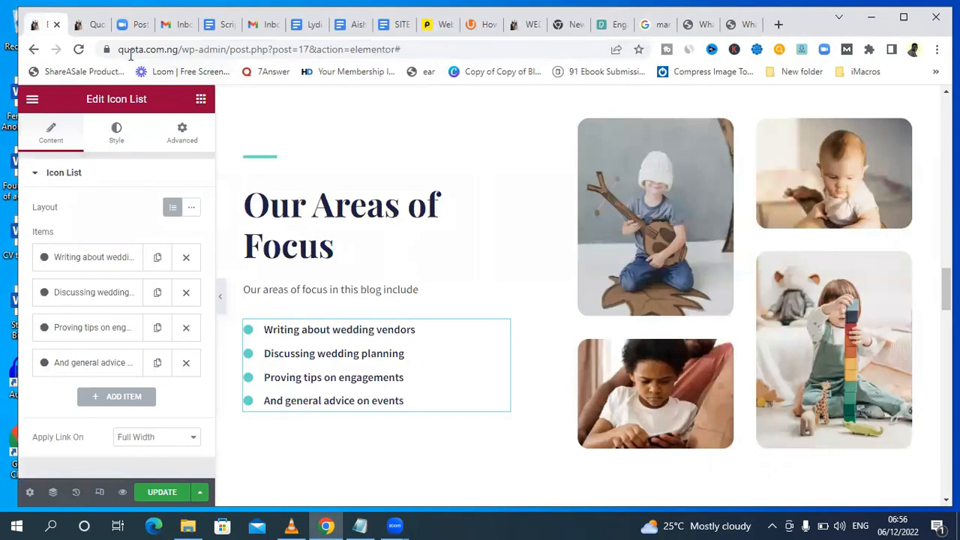
click(648, 228)
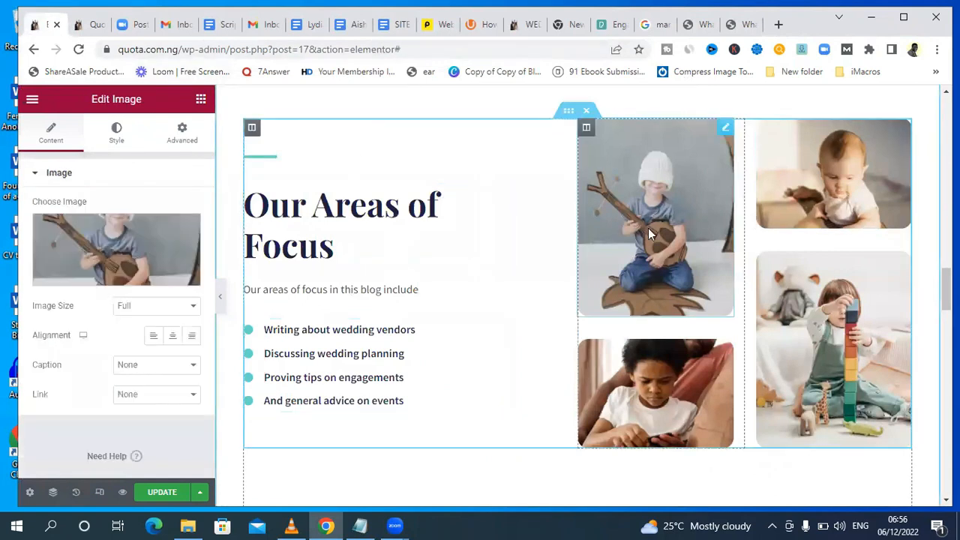
click(123, 276)
click(210, 154)
click(559, 326)
click(192, 165)
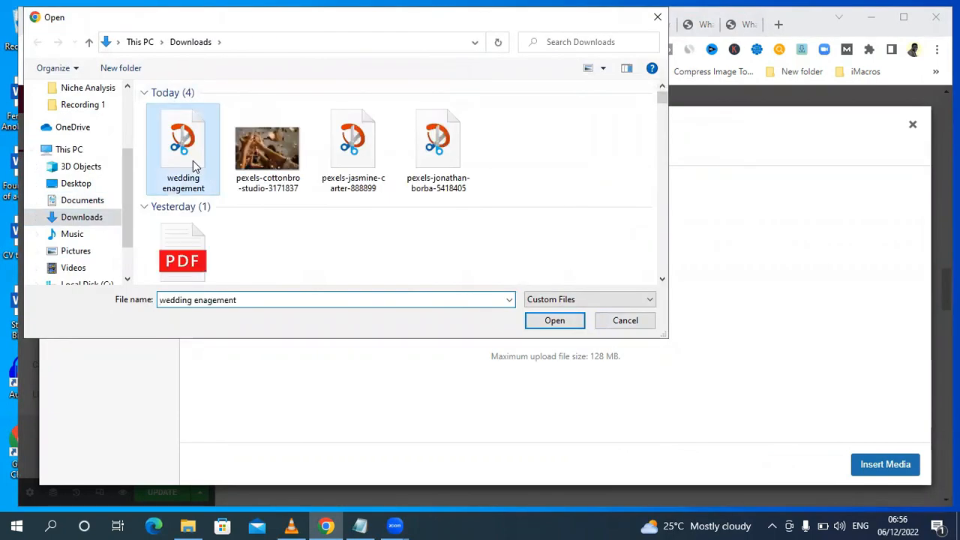
click(554, 321)
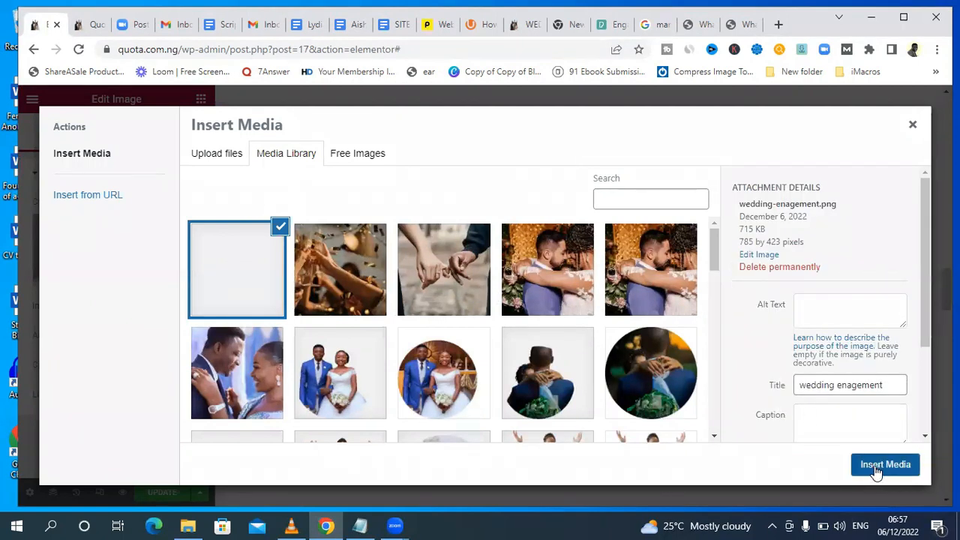
click(885, 465)
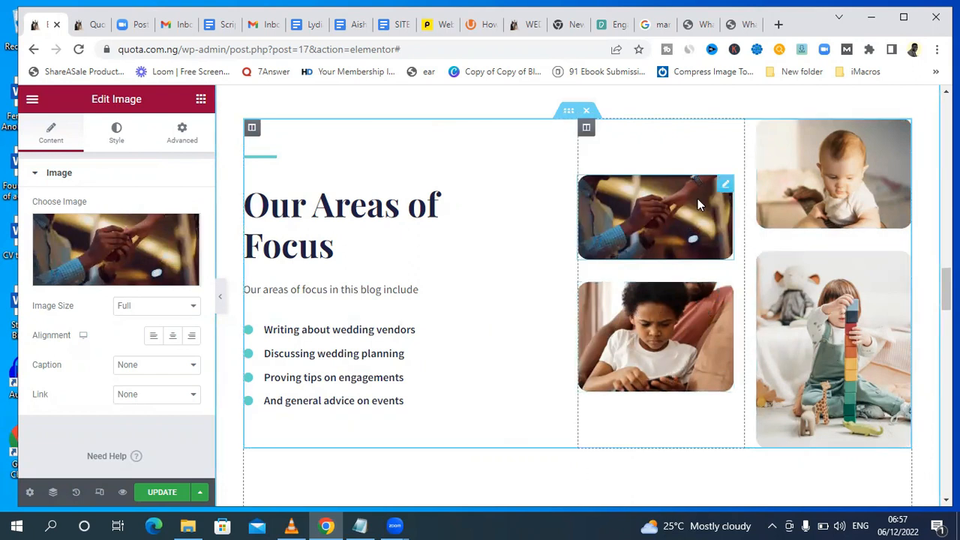
Replace the photo of the child stacking blocks with the media library image Untitled_design__4_-removebg-preview.png of a priest and couple.
click(660, 351)
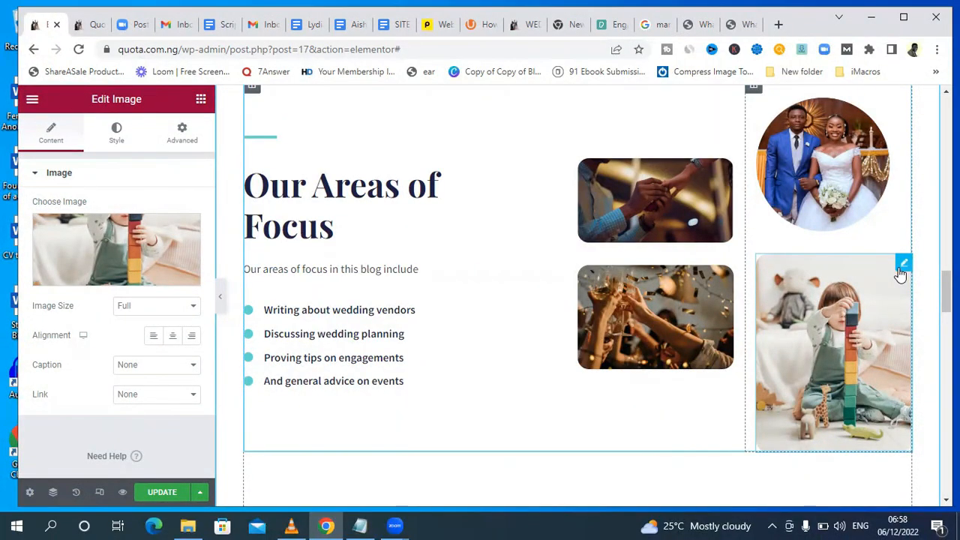
click(105, 279)
scroll(358, 343, down, 2)
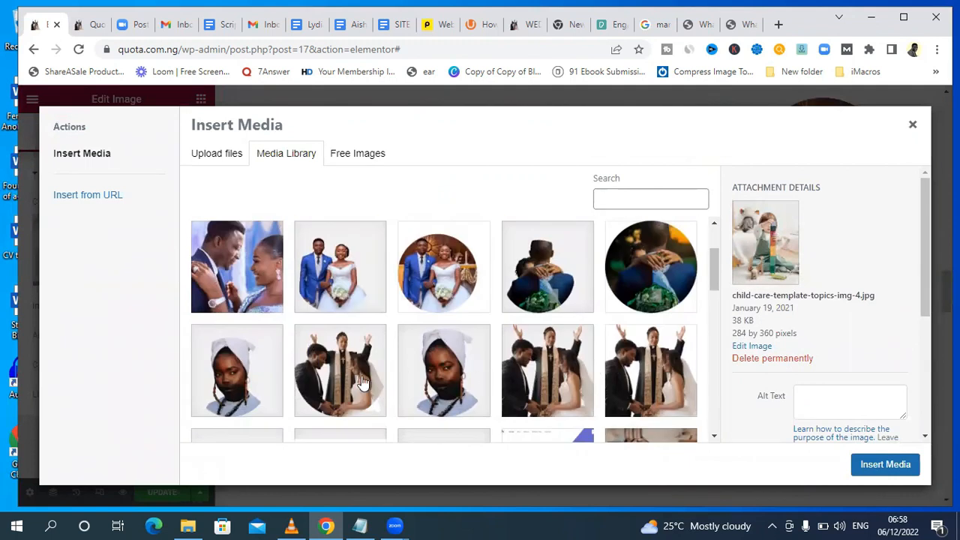
click(549, 372)
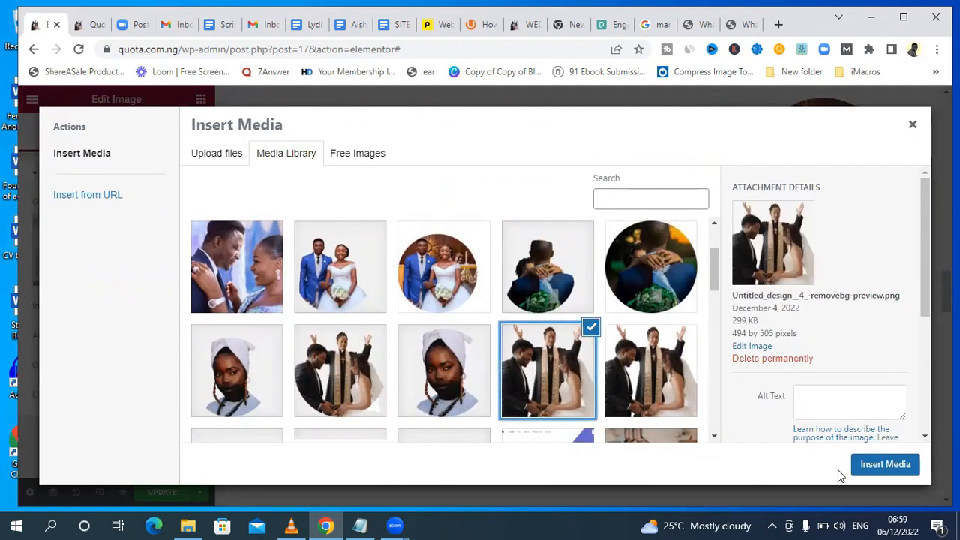
click(874, 465)
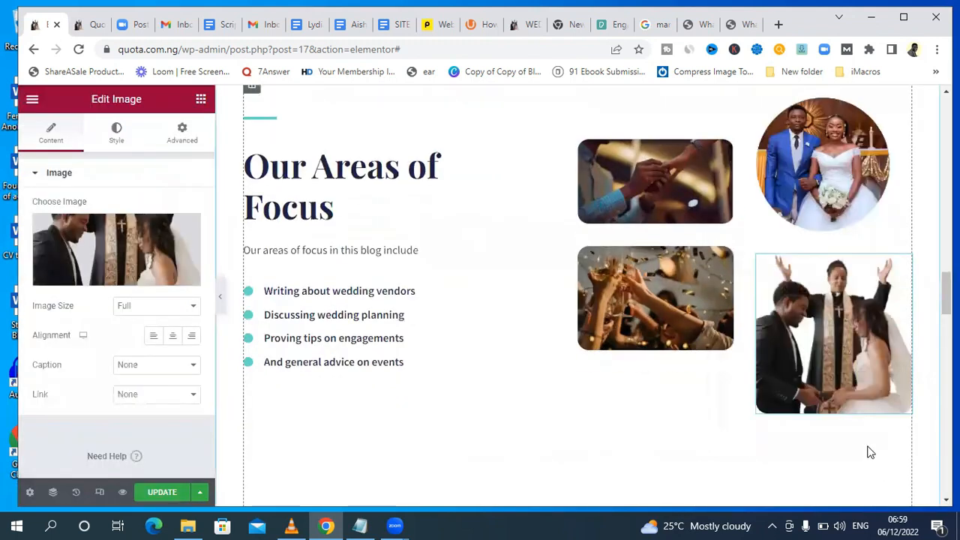
Check the four new photos in the Our Areas of Focus section and publish the page update.
scroll(915, 285, up, 3)
scroll(592, 296, down, 4)
scroll(592, 296, up, 1)
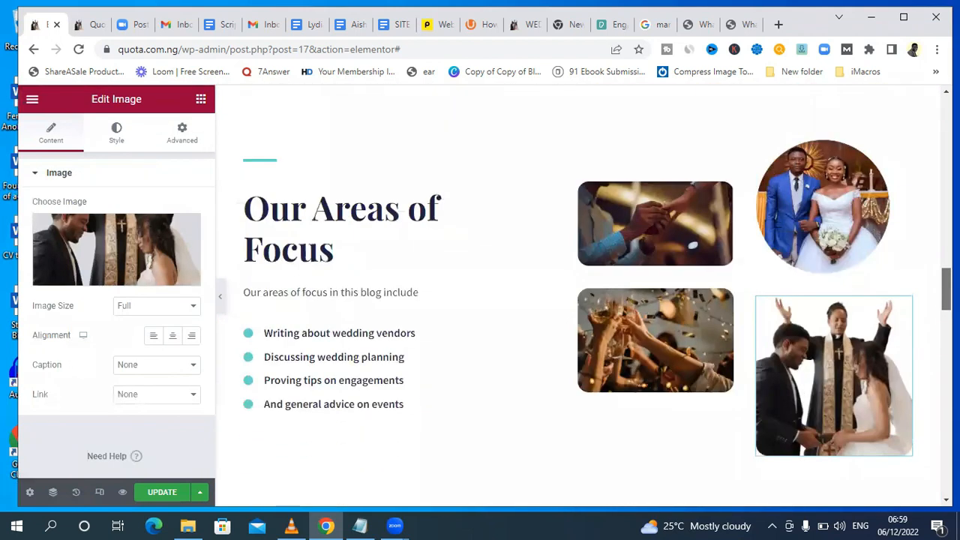
scroll(597, 295, down, 1)
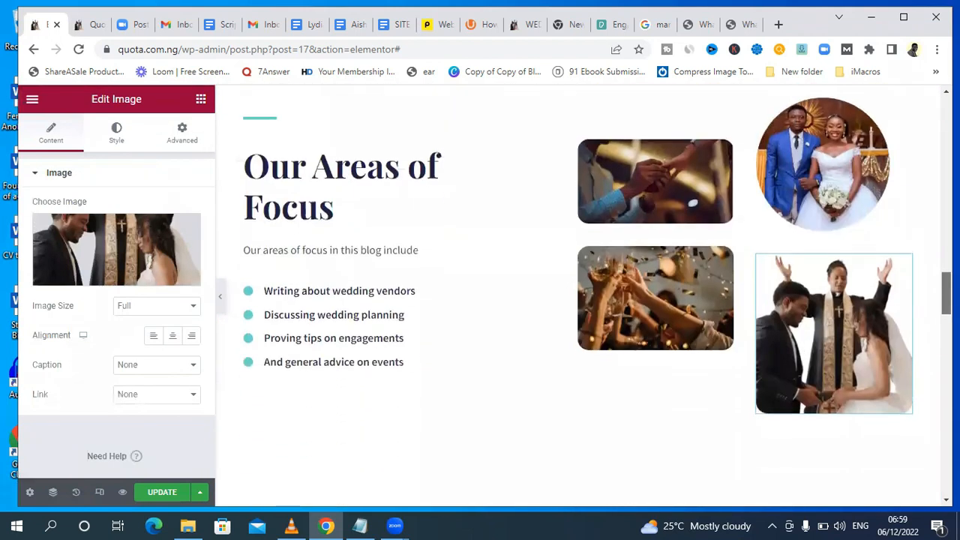
click(182, 491)
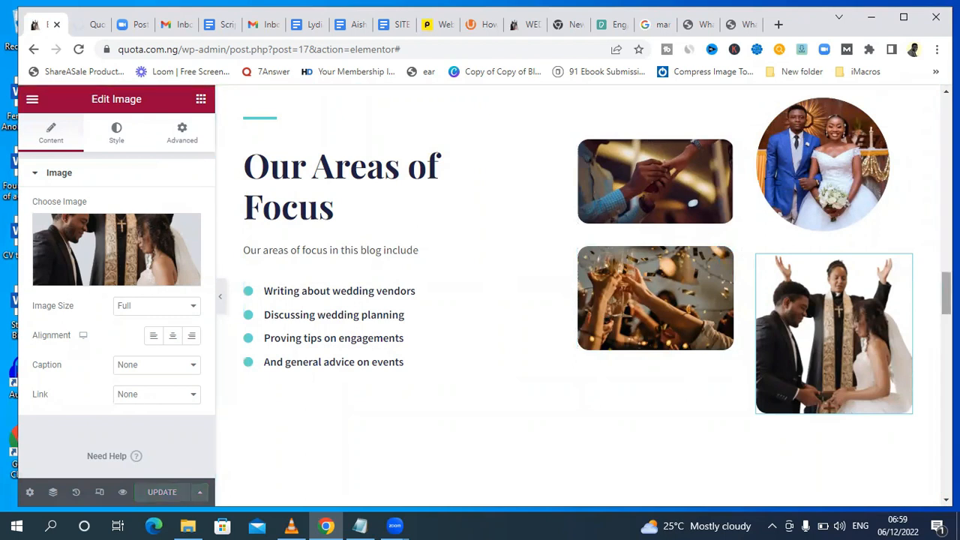
Examine the remaining placeholder sections below Our Areas of Focus, including the first testimonial's editable text under What They Say.
scroll(577, 292, down, 20)
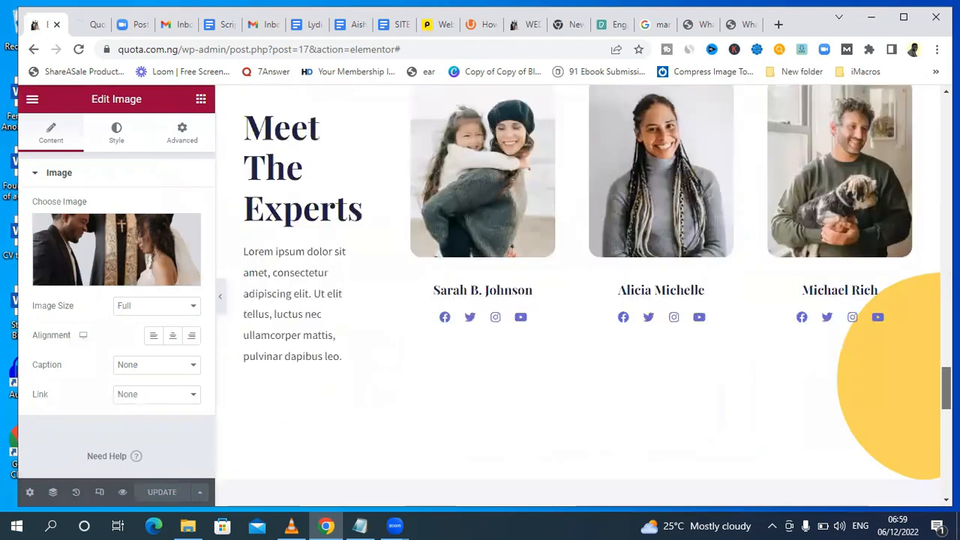
scroll(577, 292, up, 15)
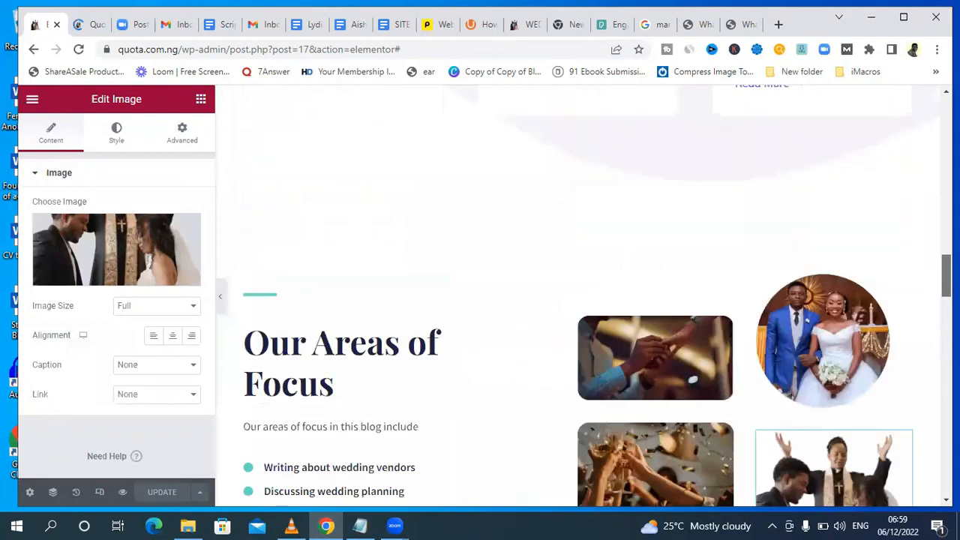
scroll(577, 293, up, 5)
scroll(577, 292, down, 10)
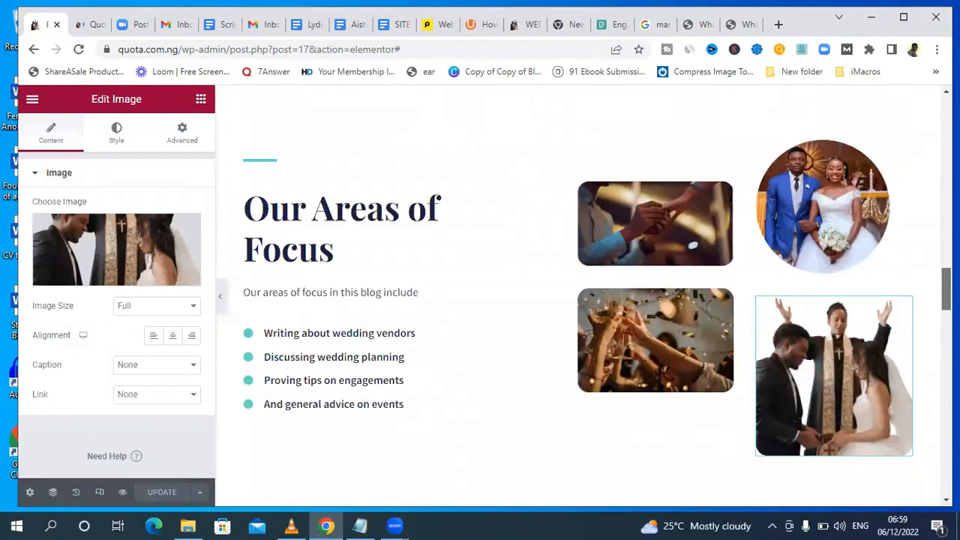
scroll(578, 293, down, 2)
scroll(577, 293, up, 2)
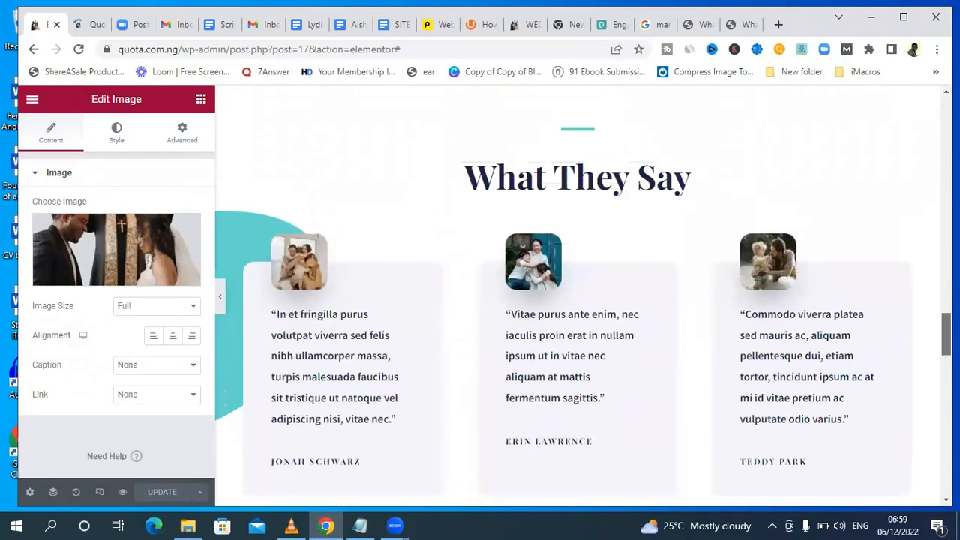
scroll(578, 293, down, 1)
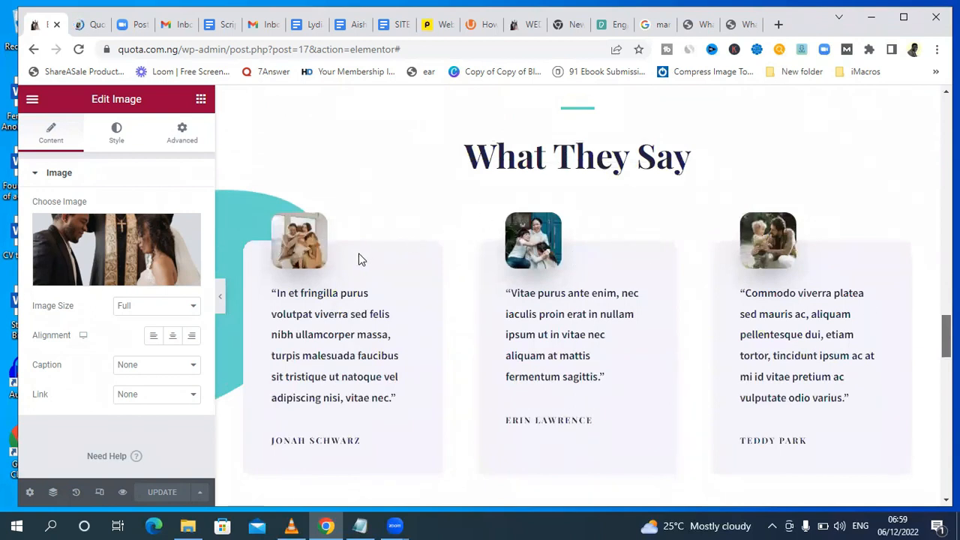
click(326, 324)
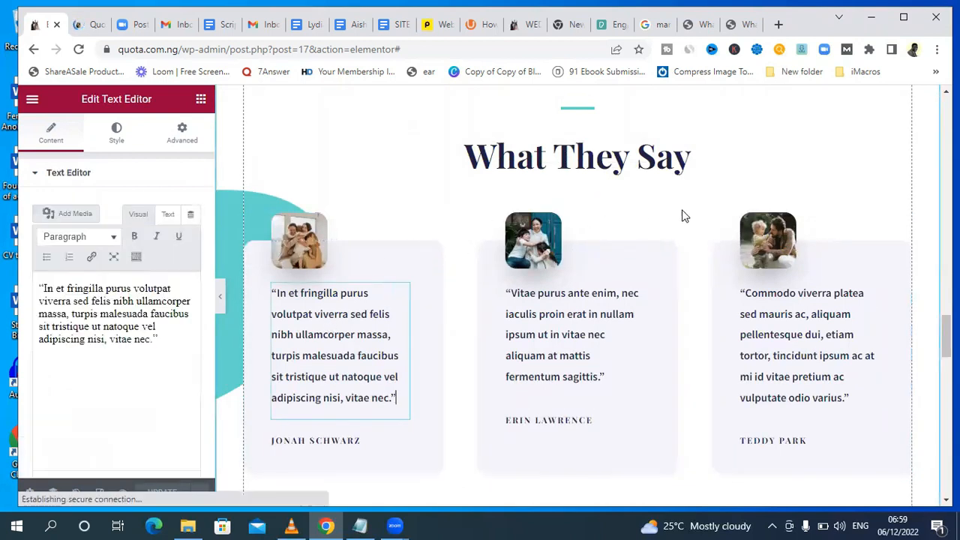
click(570, 157)
click(689, 155)
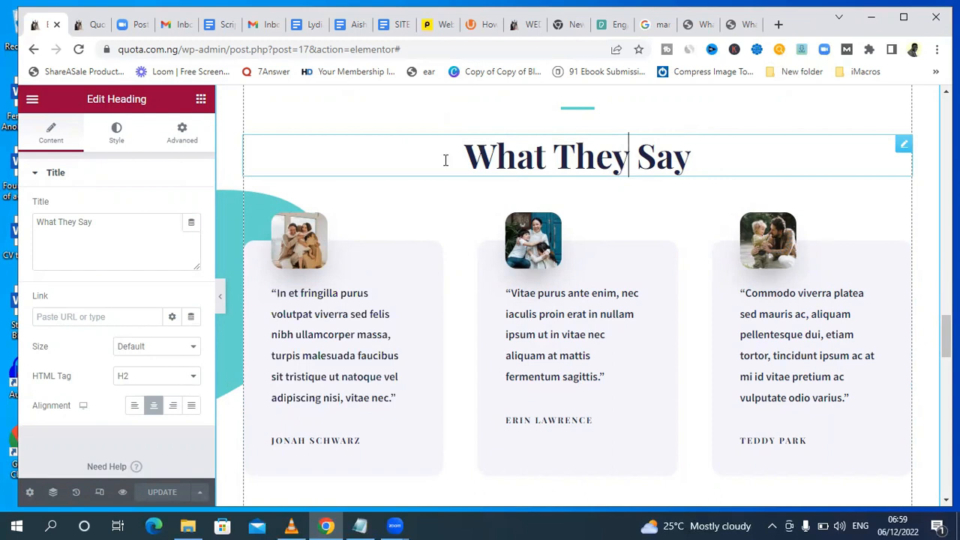
click(696, 156)
drag(696, 156, 163, 166)
click(113, 229)
drag(113, 230, 18, 224)
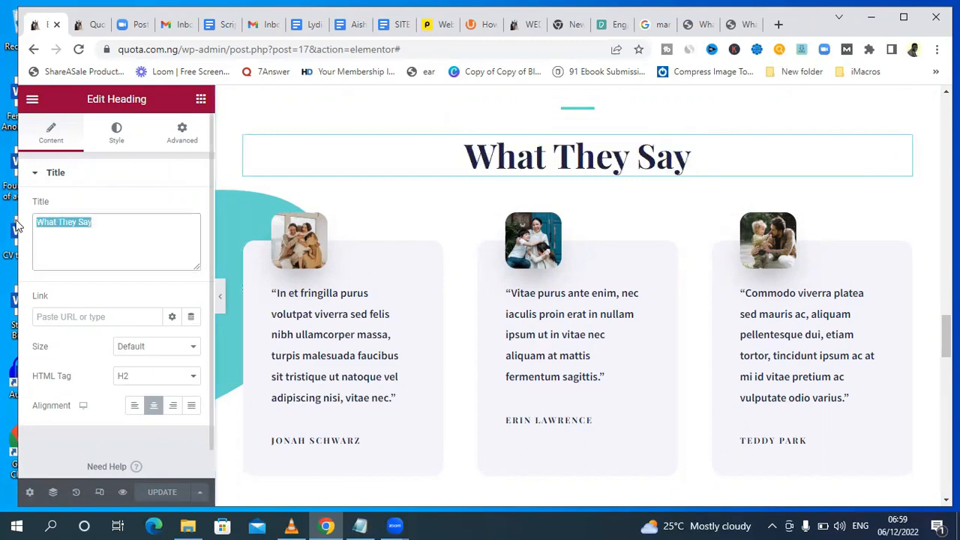
key(BackSpace)
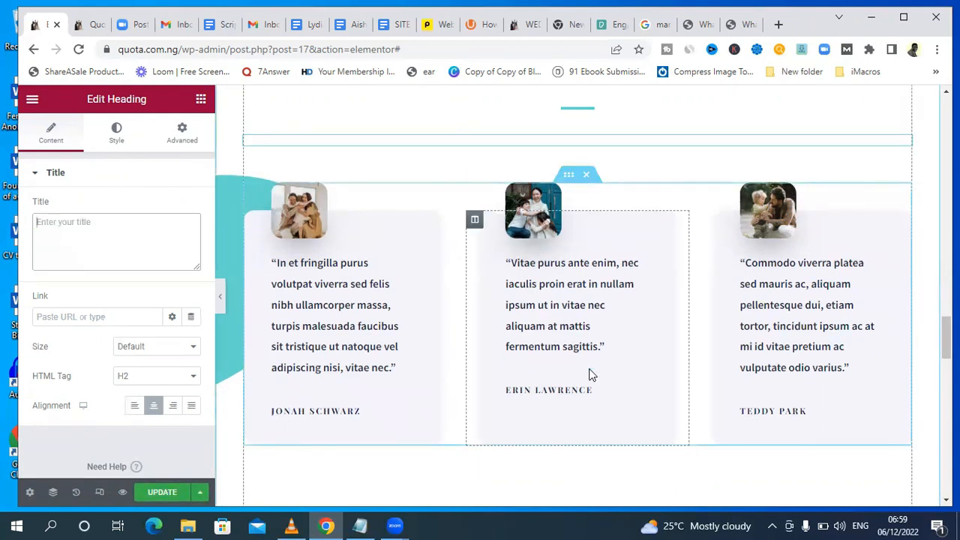
scroll(944, 338, up, 3)
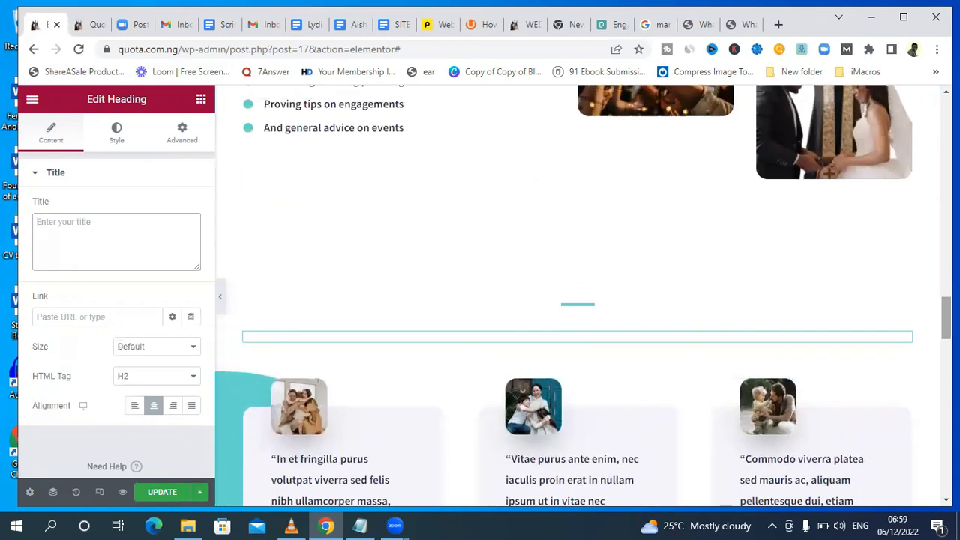
key(ctrl+z)
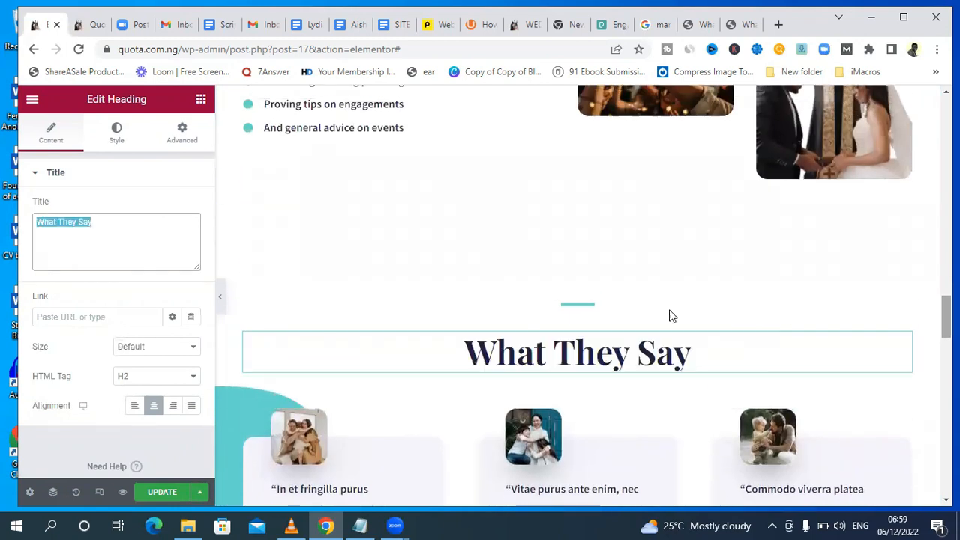
click(561, 351)
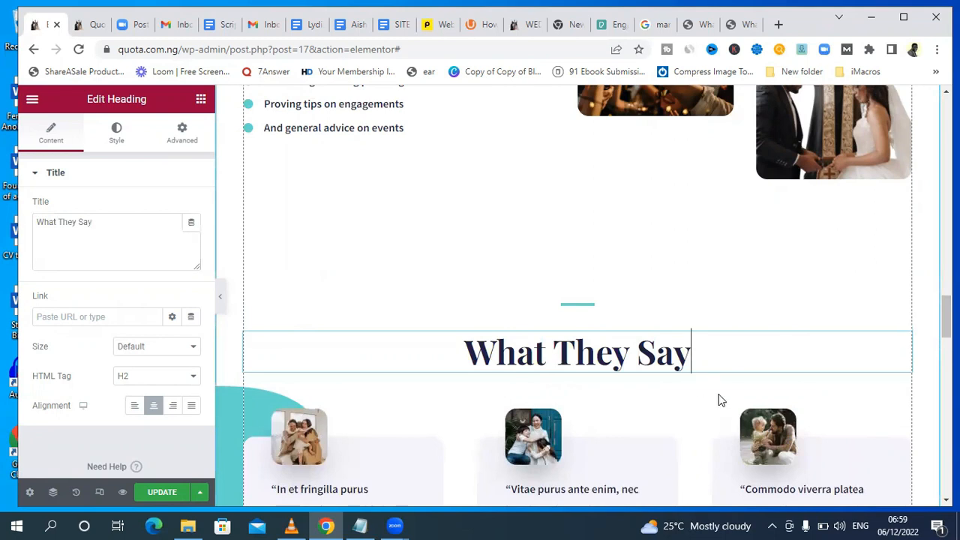
scroll(694, 397, down, 2)
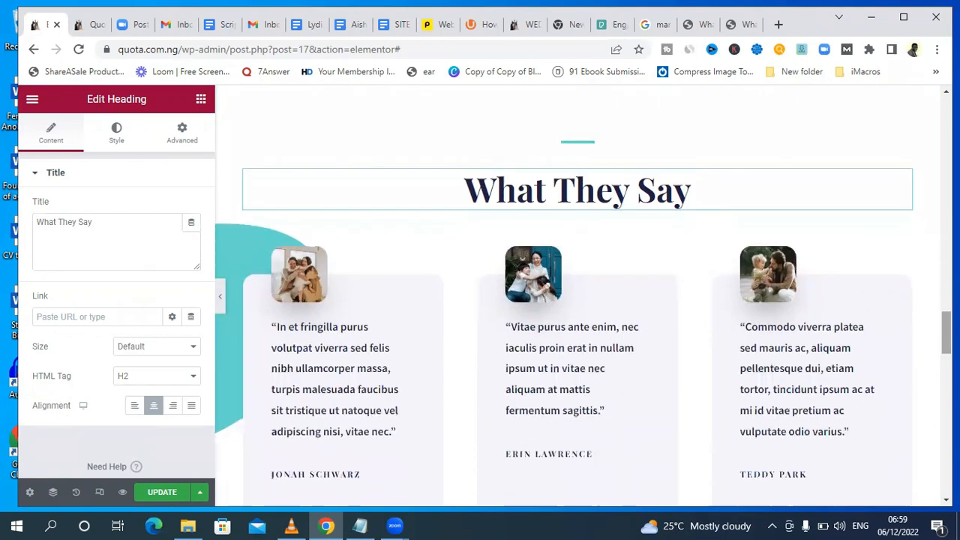
Delete the What They Say heading and the inner section holding the three testimonial cards.
mouse_move(901, 182)
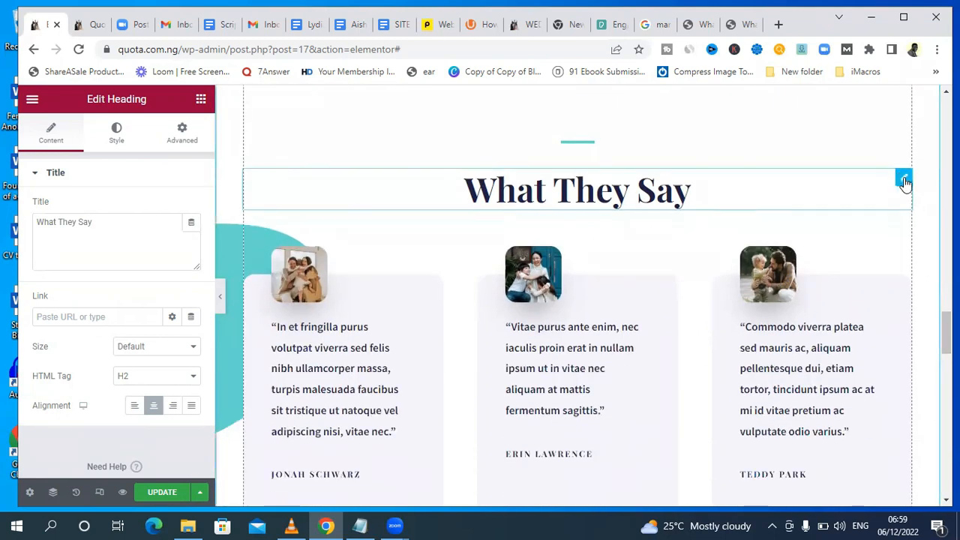
right_click(905, 183)
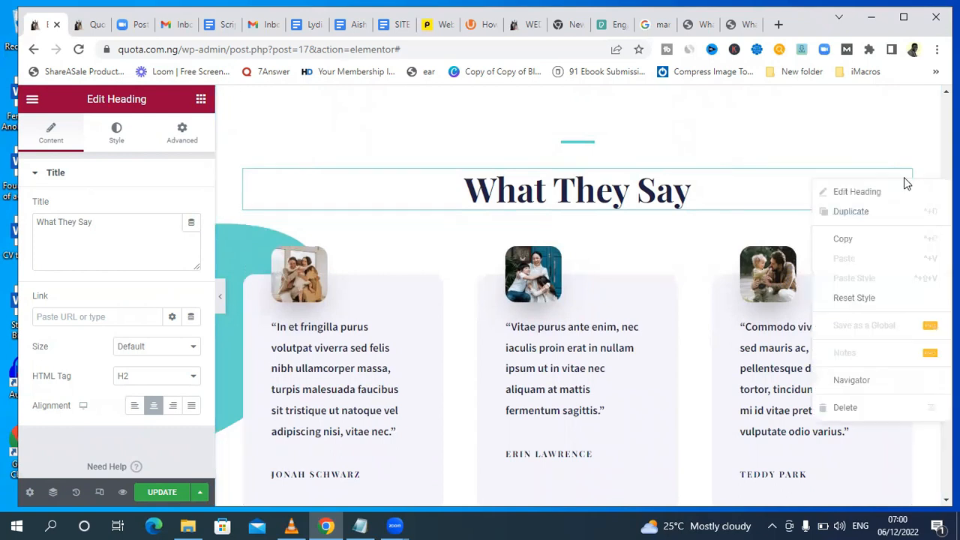
click(848, 408)
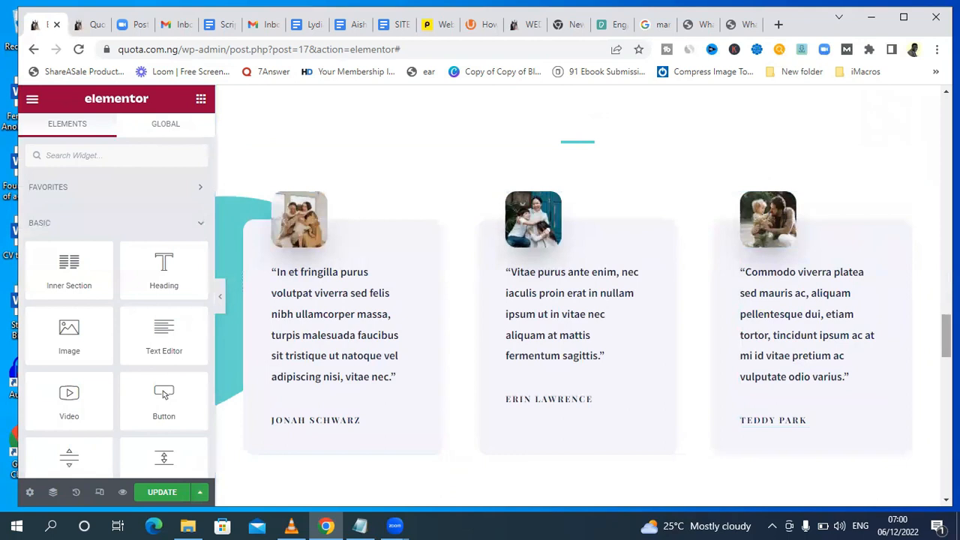
scroll(165, 395, down, 10)
scroll(165, 395, up, 10)
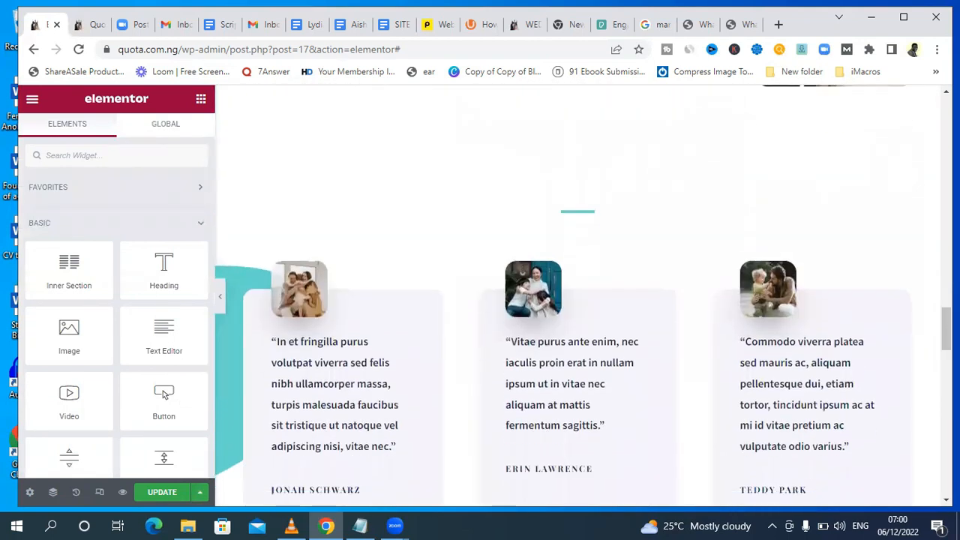
click(870, 299)
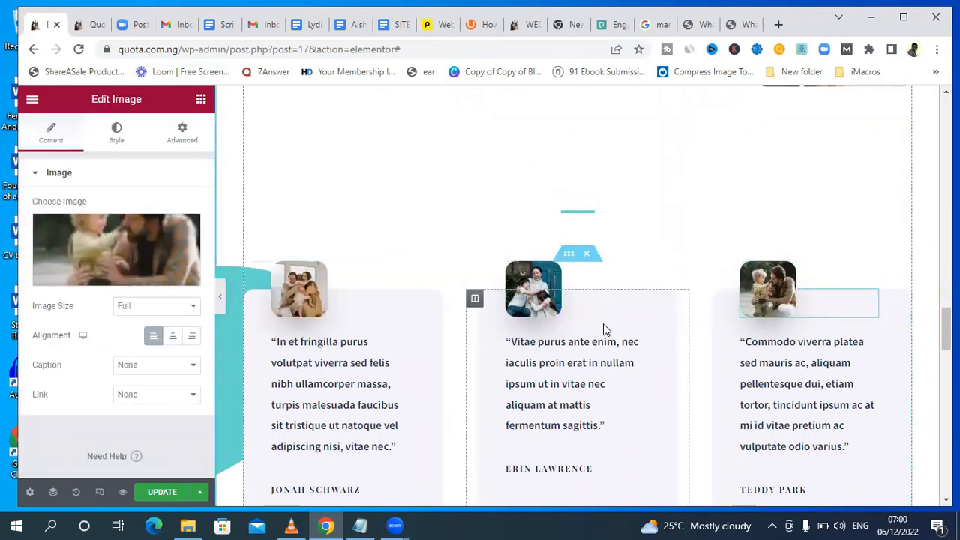
click(592, 258)
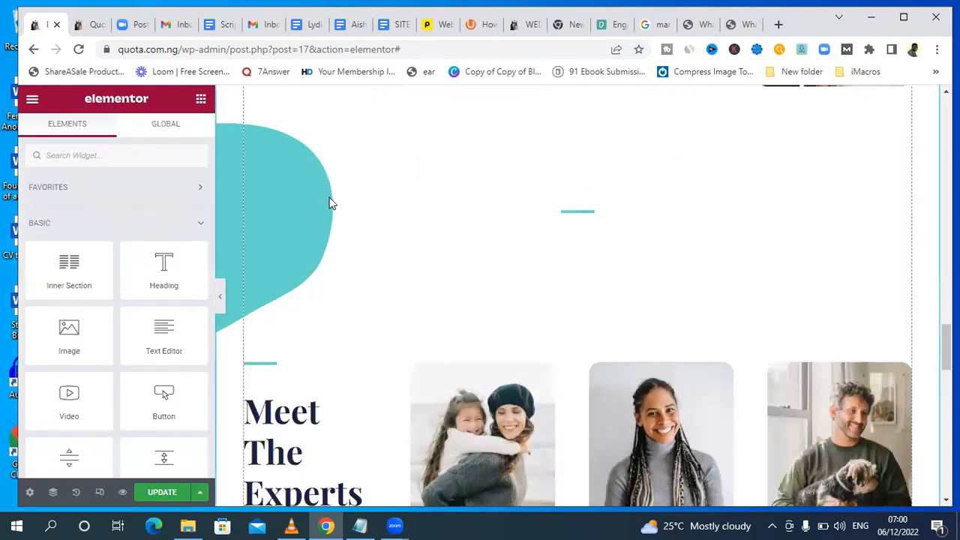
Undo the deletion of the testimonial cards and their heading, and check the restored state in the edit history.
key(ctrl+z)
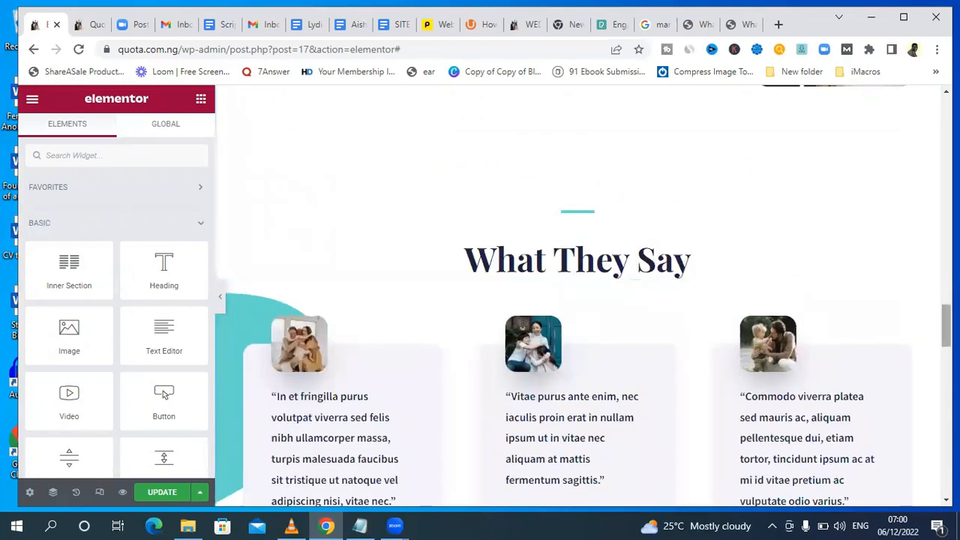
scroll(901, 289, down, 1)
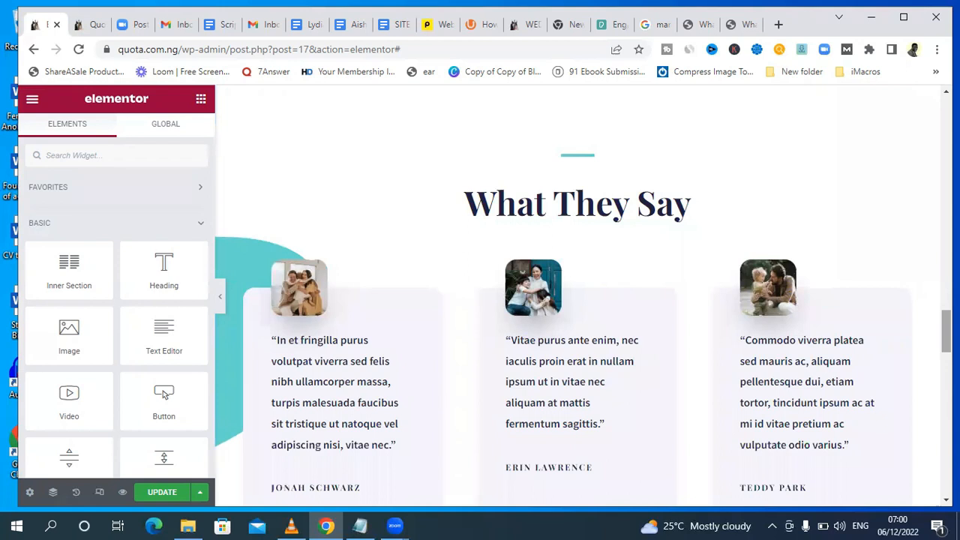
click(76, 492)
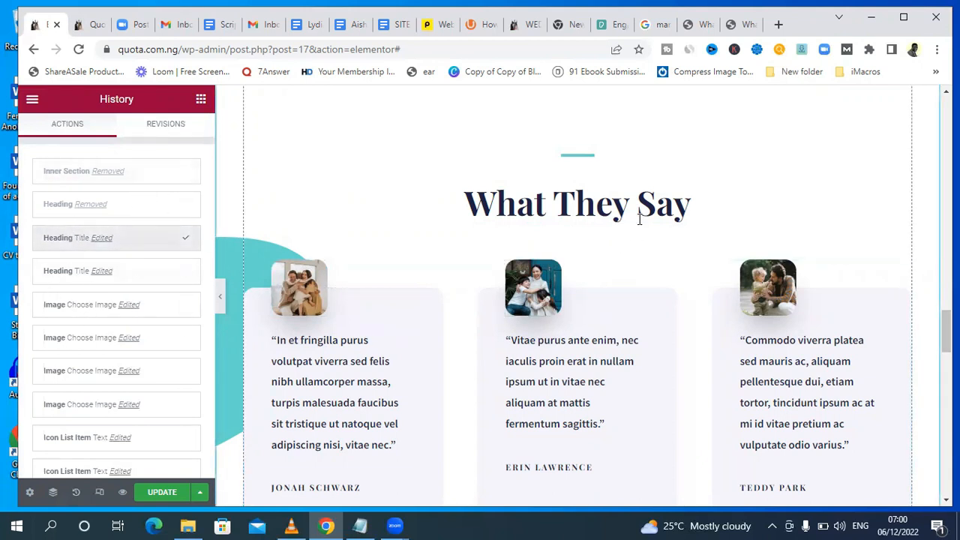
Change the What They Say heading above the testimonials to "What People Are Saying".
click(693, 210)
drag(693, 210, 411, 208)
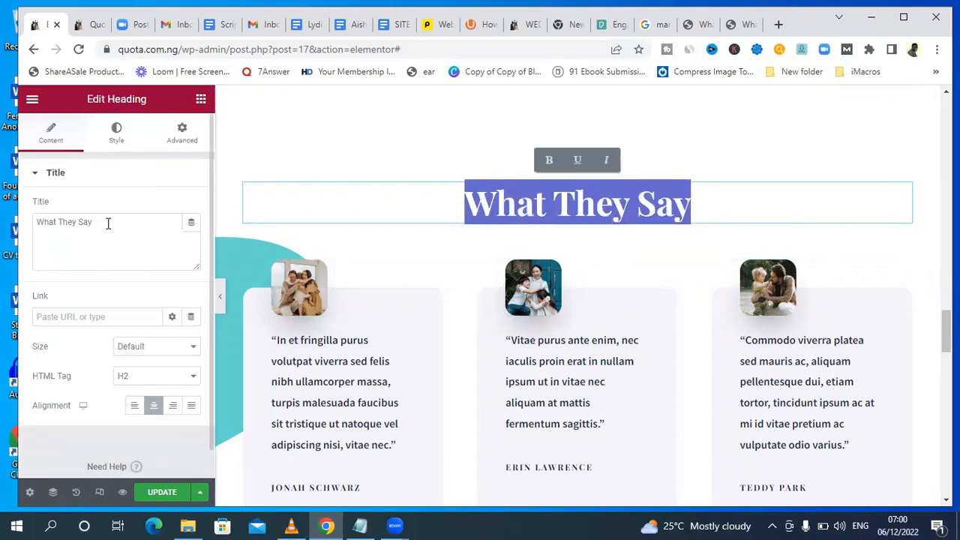
drag(107, 221, 27, 227)
text(What People Are Saying)
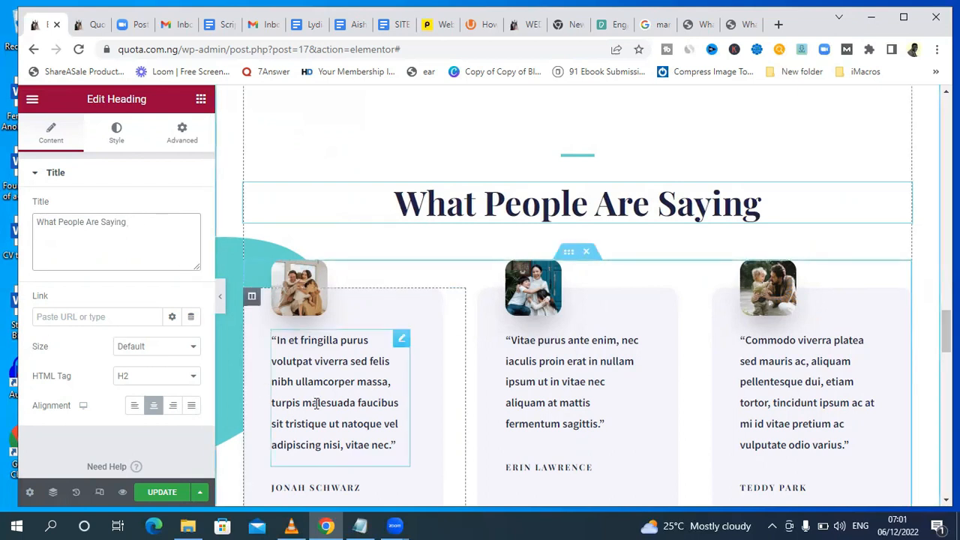
Replace the first testimonial's text with "Great wedding advice. It was very useful to me. Thank you quota".
click(390, 448)
drag(402, 446, 41, 287)
key(BackSpace)
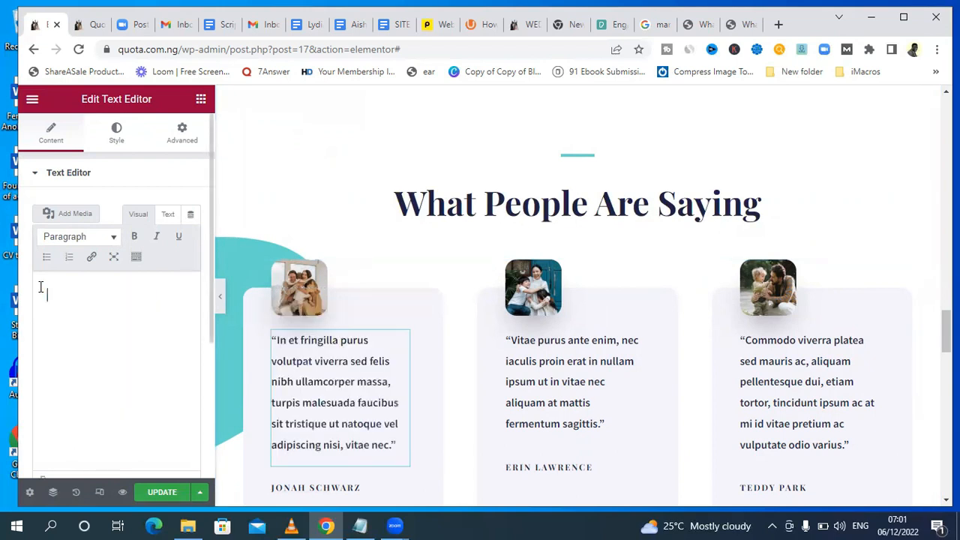
text(Grea)
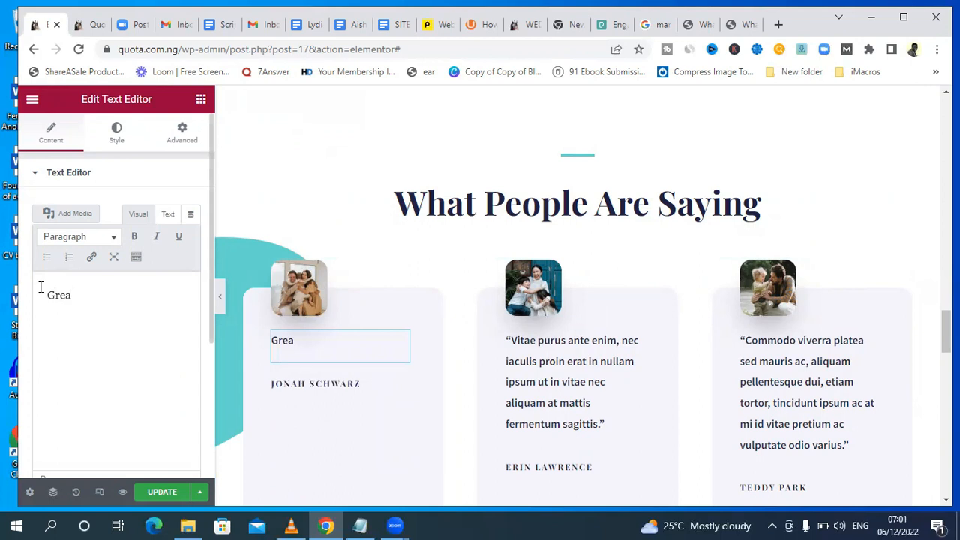
text(t wedding advice. It was very useful to me. Thank yiu q)
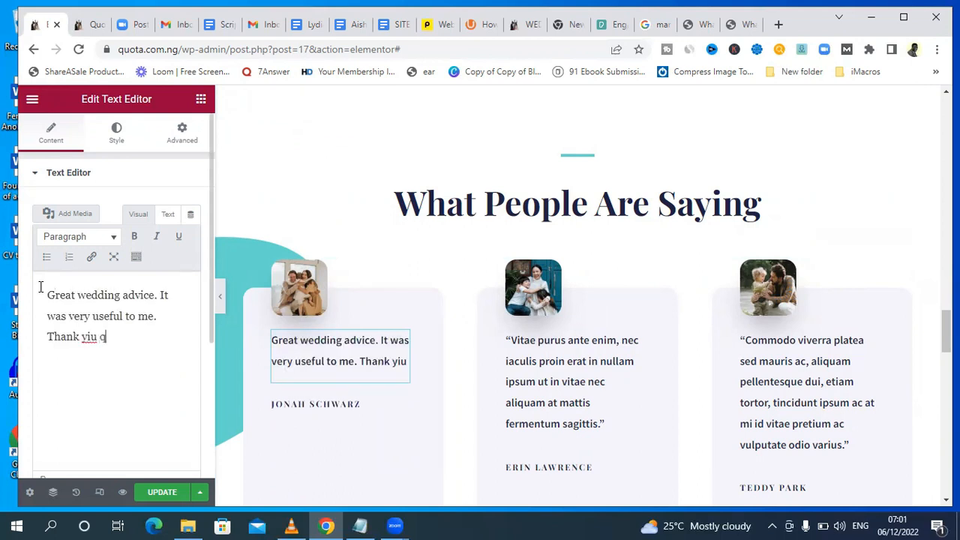
text(uota)
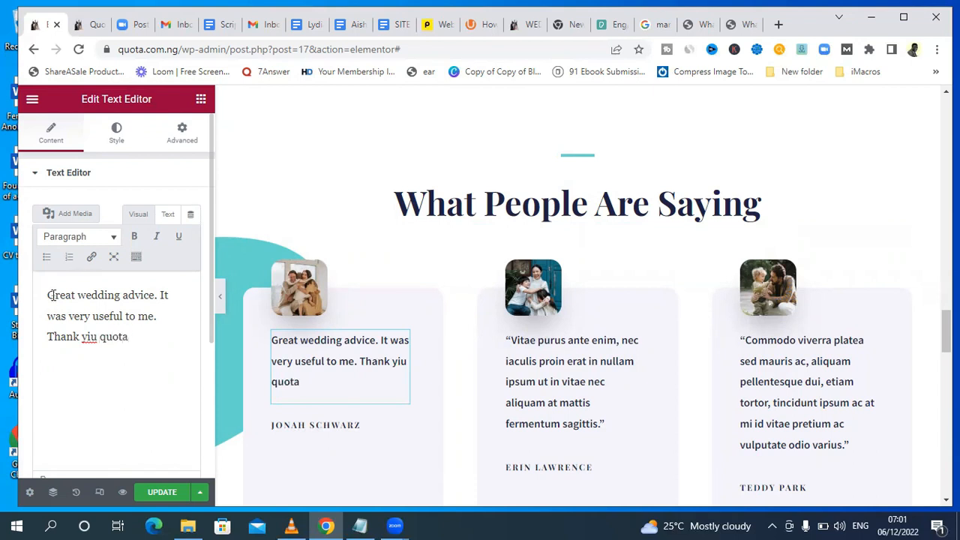
Replace the second testimonial's text with "Wedding tips from experts who are experienced. Make sense".
click(534, 393)
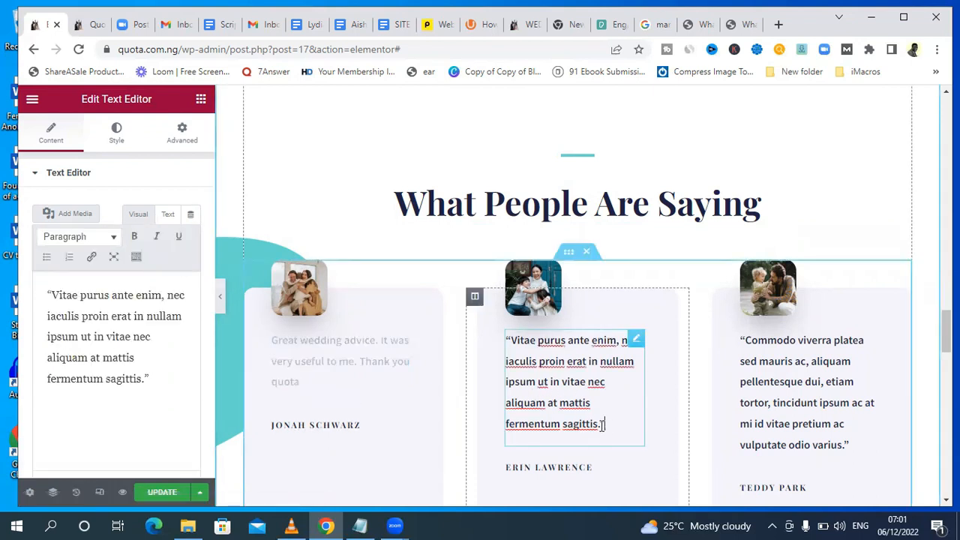
drag(609, 425, 504, 349)
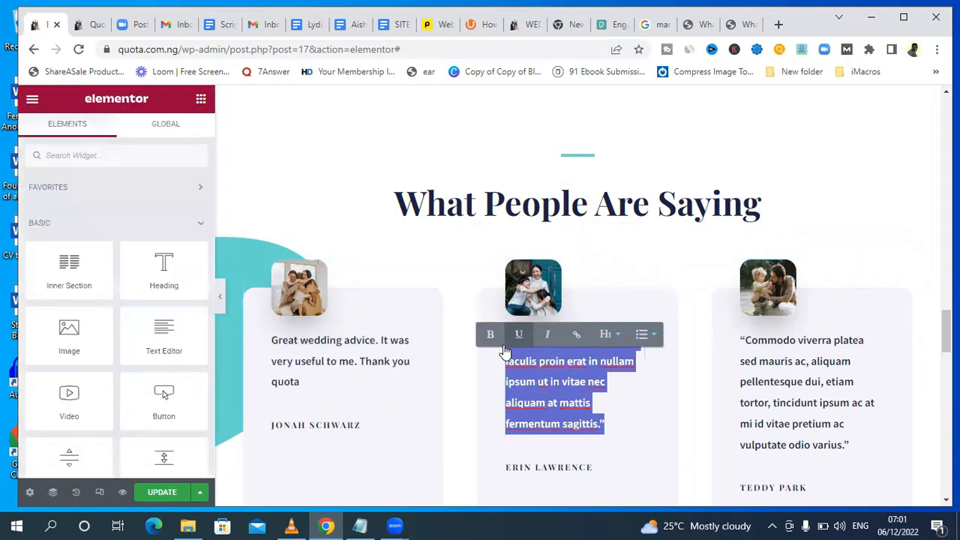
text(Wedding tips from exp)
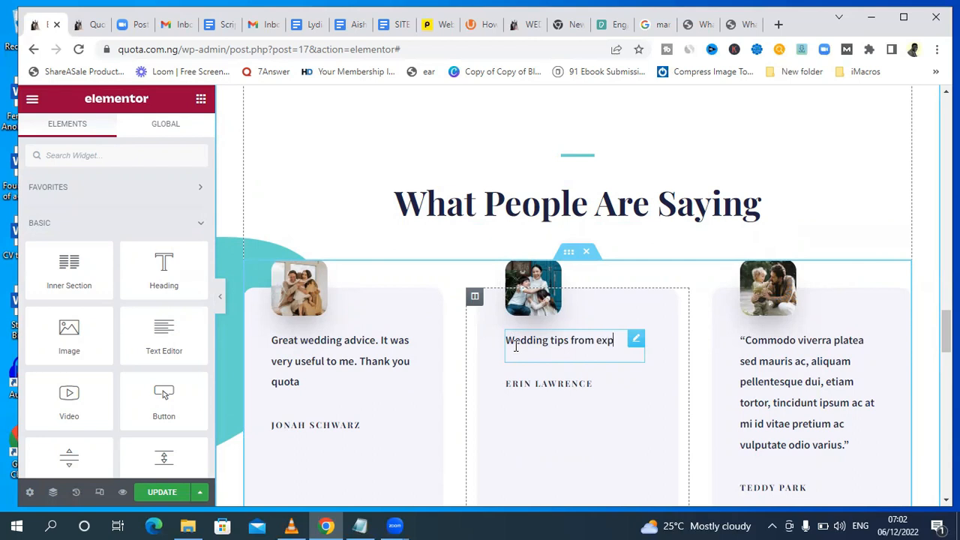
text(ert who are experienced. Make sense)
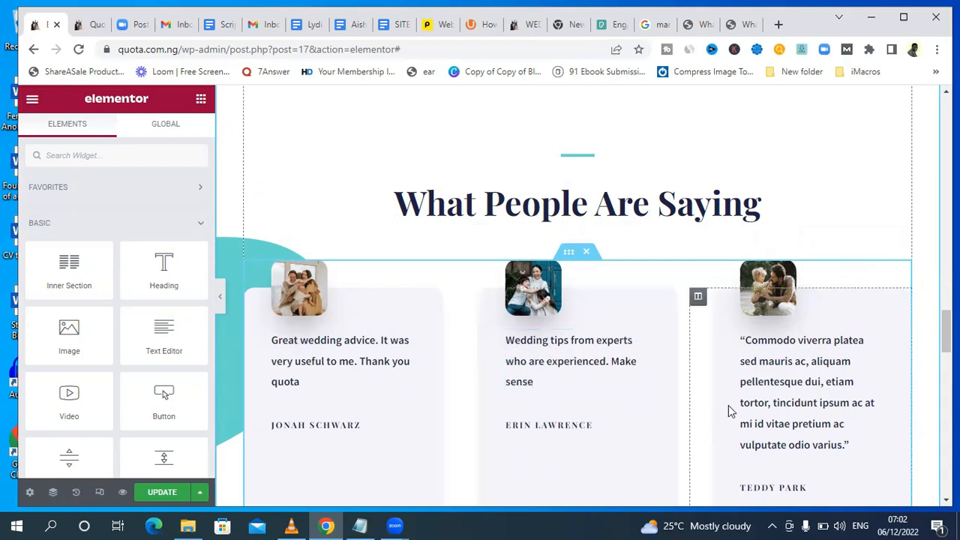
Replace the third testimonial's text with "I trust this website, They provide useful event planning tips", correcting the spelling of "planning".
click(808, 407)
click(849, 443)
drag(849, 445, 748, 338)
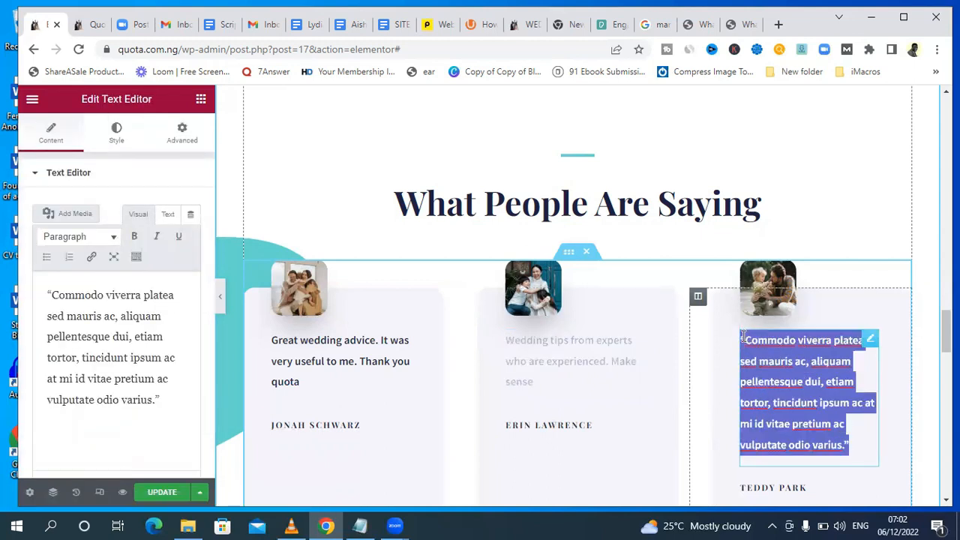
key(BackSpace)
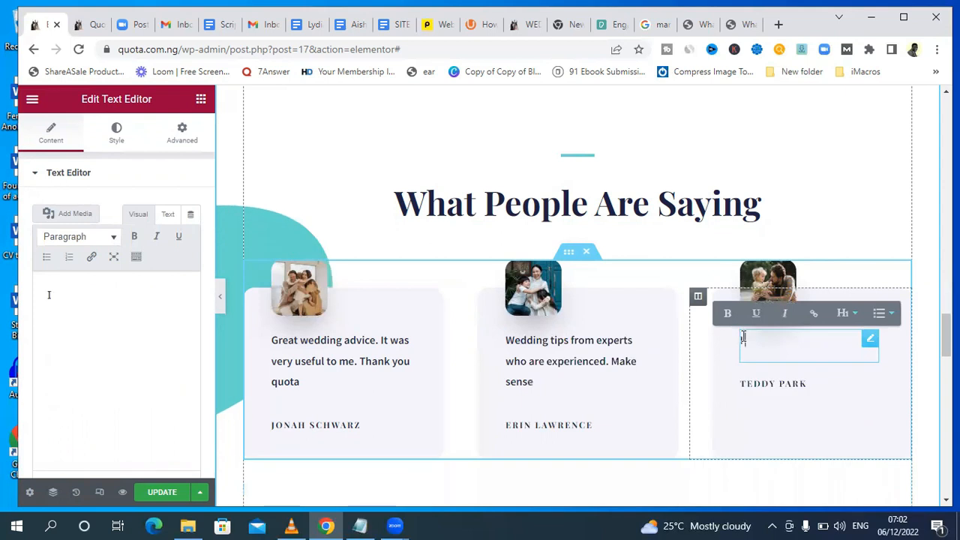
text(I trust th)
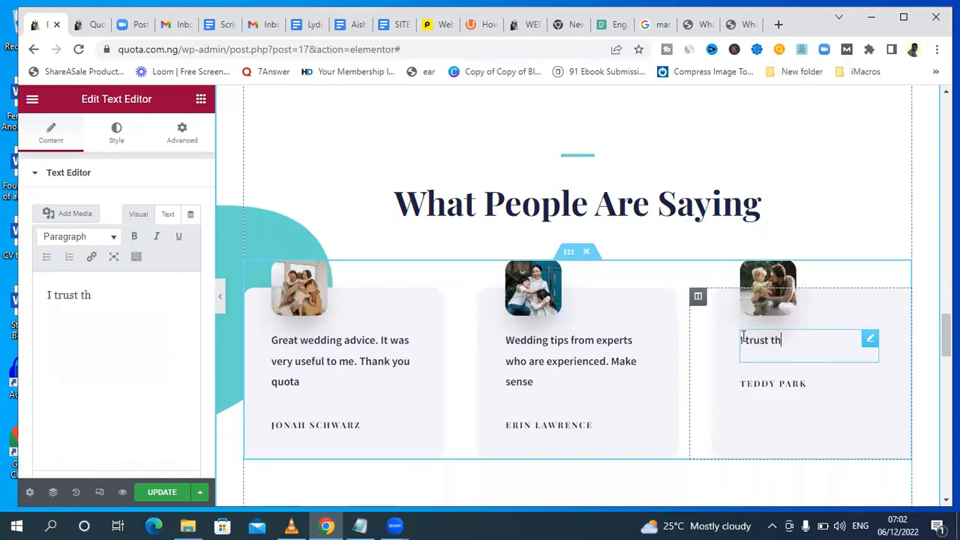
text(is website, They provide useful event palnning)
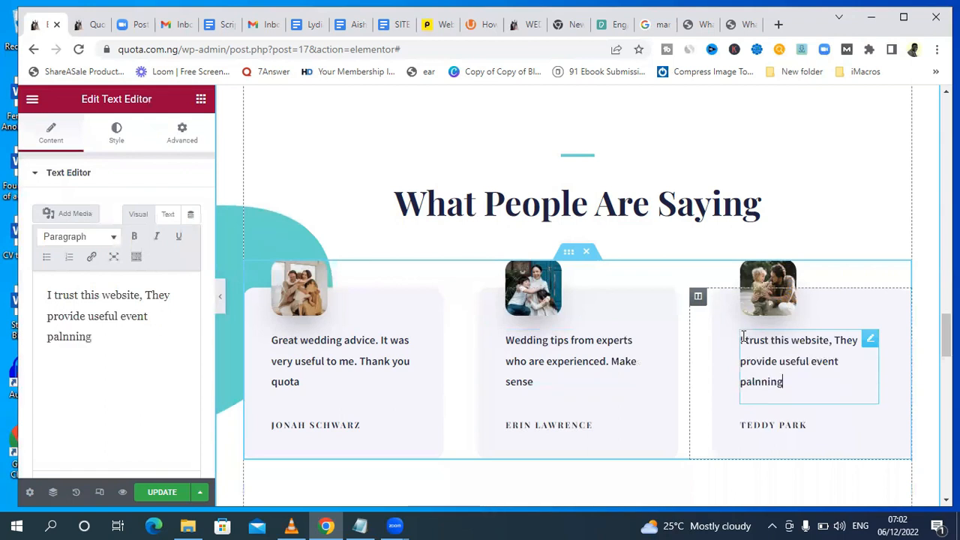
text( tips)
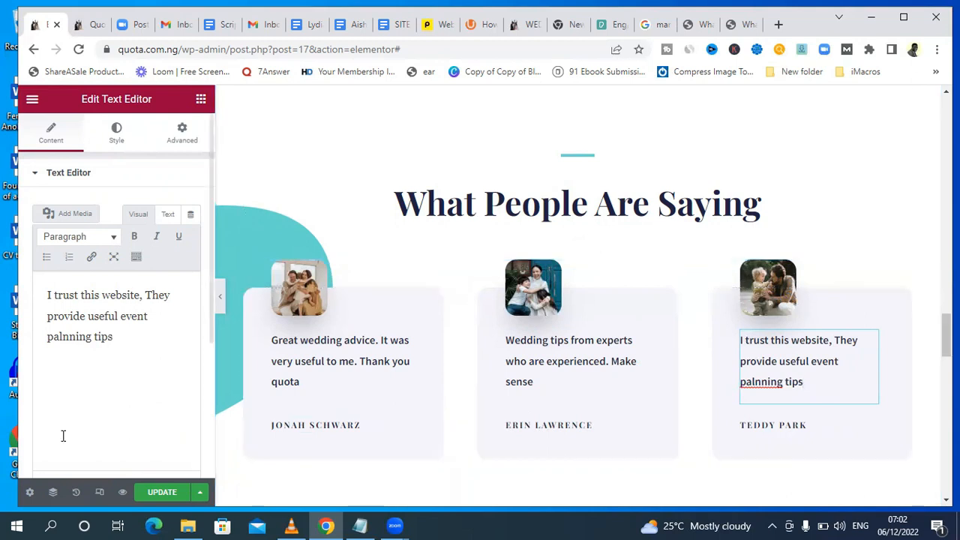
click(66, 345)
right_click(63, 335)
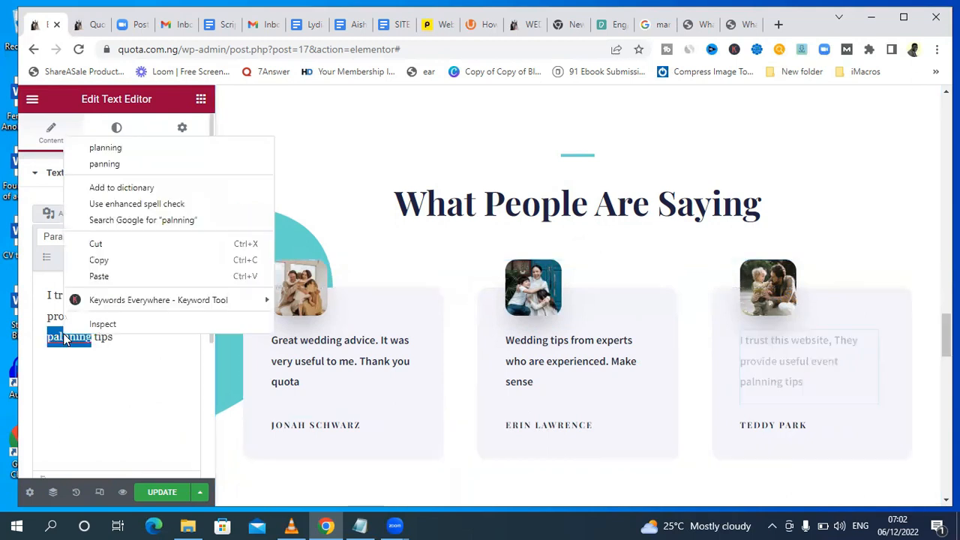
click(133, 149)
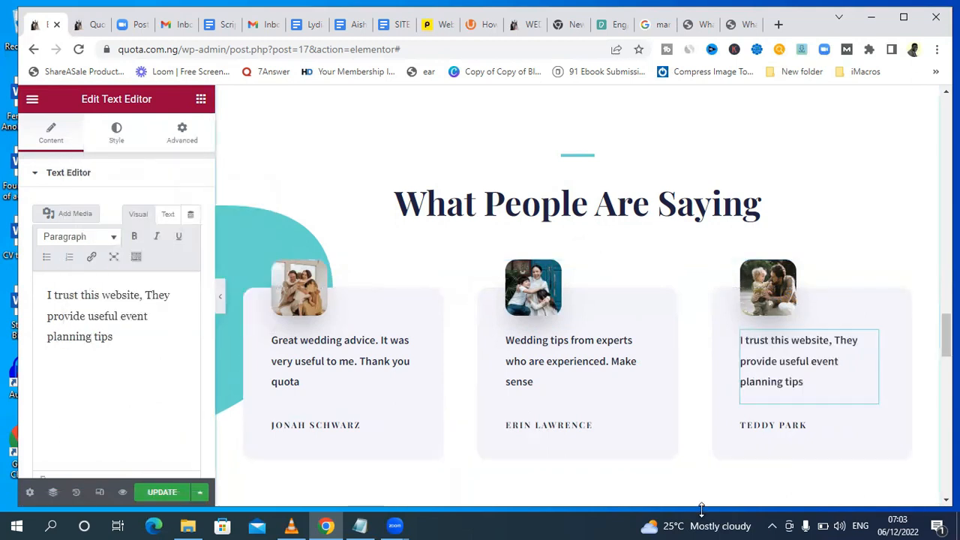
Replace the author name under the first testimonial with a couple's names.
click(363, 426)
drag(362, 425, 271, 425)
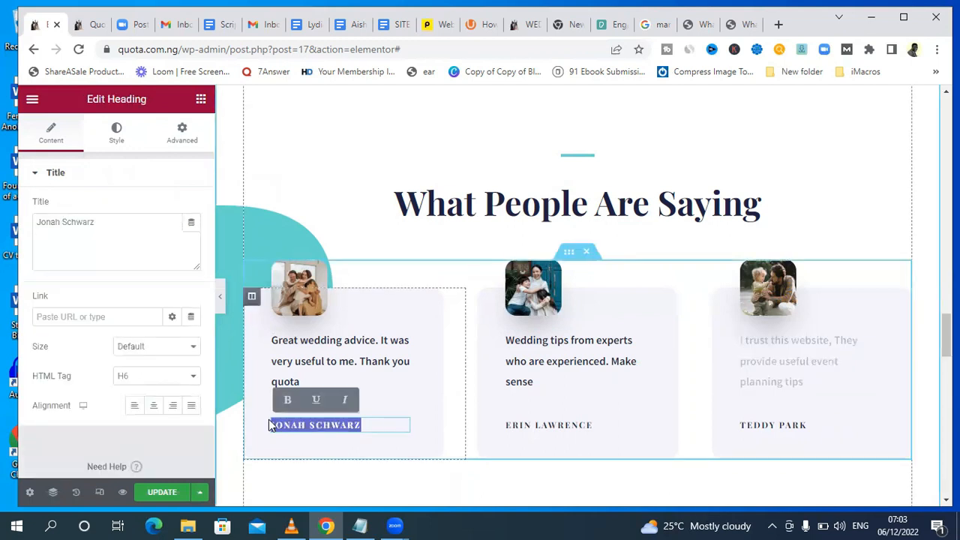
key(BackSpace)
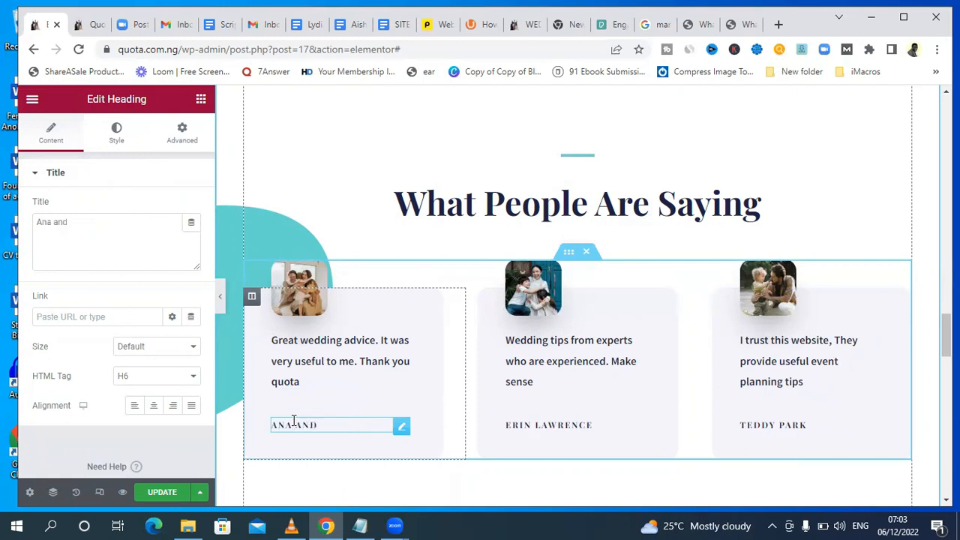
Replace the author name under the second testimonial with a new first name and initial.
click(600, 430)
drag(599, 430, 502, 433)
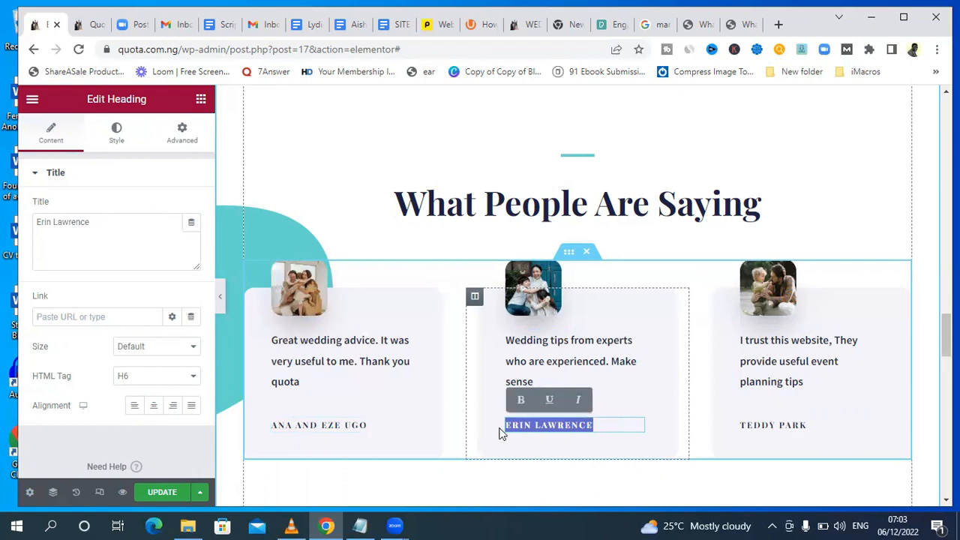
key(BackSpace)
text(Fre)
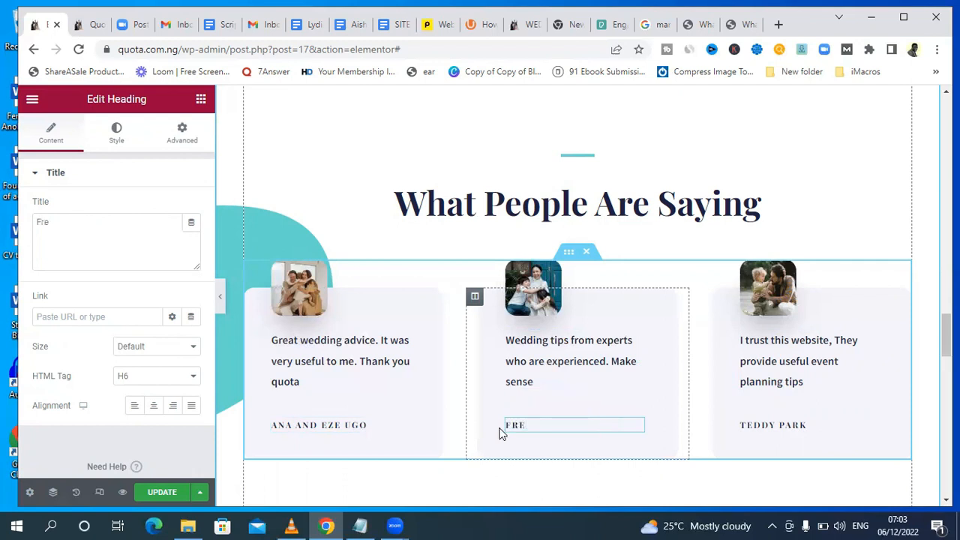
text(DA O)
Replace the author name under the third testimonial with a new client's name.
click(793, 426)
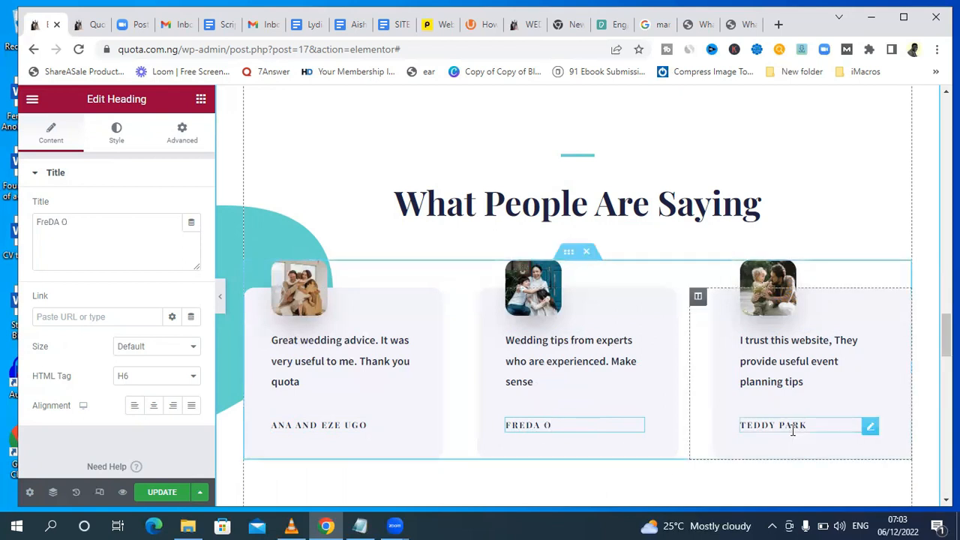
drag(805, 425, 724, 428)
key(BackSpace)
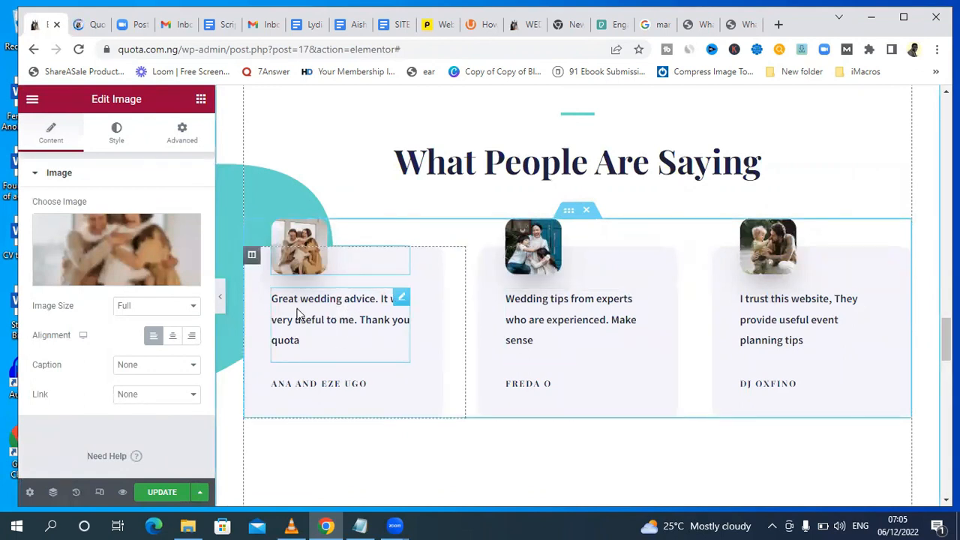
Open the first and second testimonials' texts for editing.
click(330, 351)
click(577, 338)
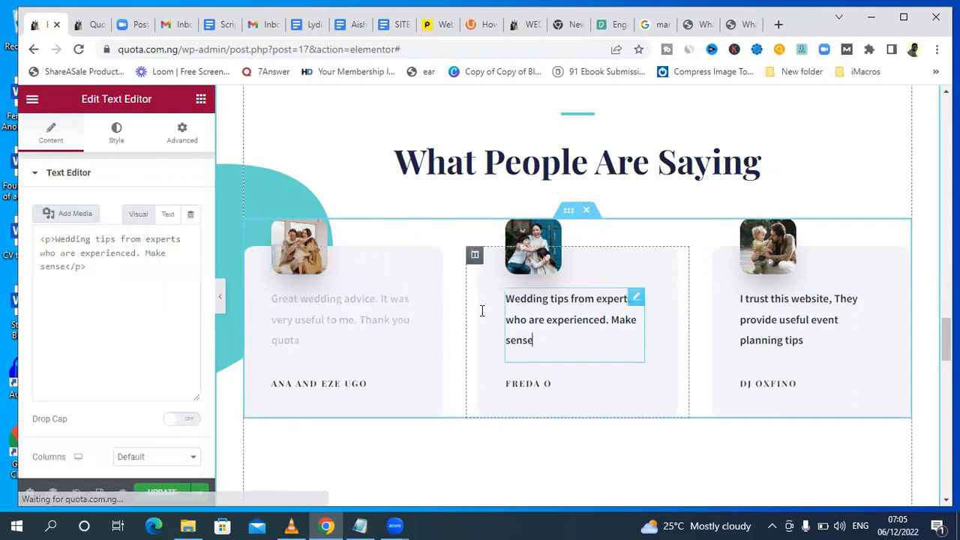
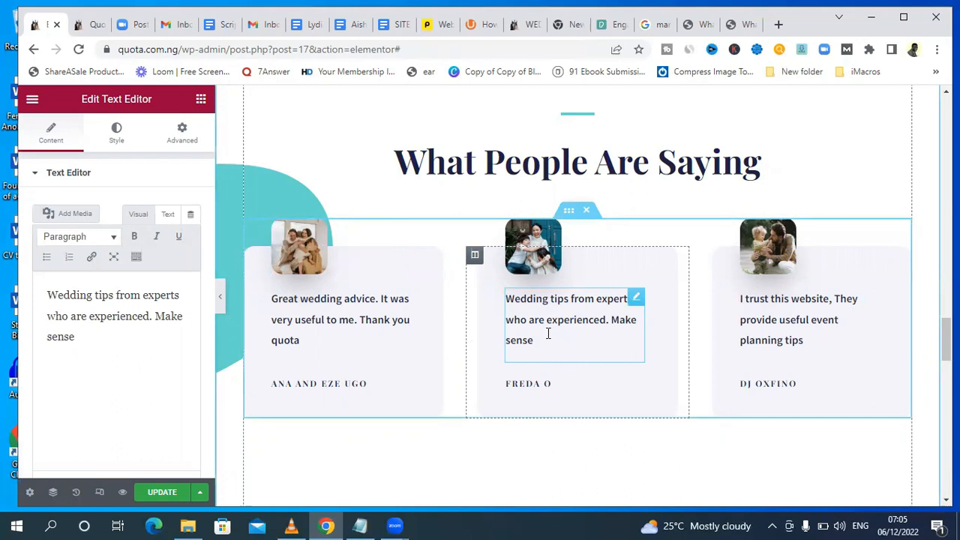
click(96, 343)
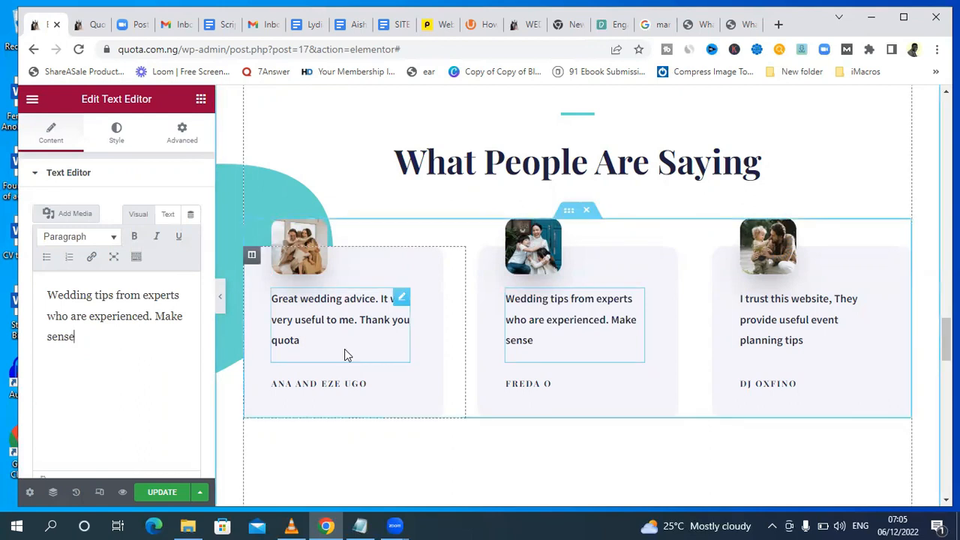
click(315, 386)
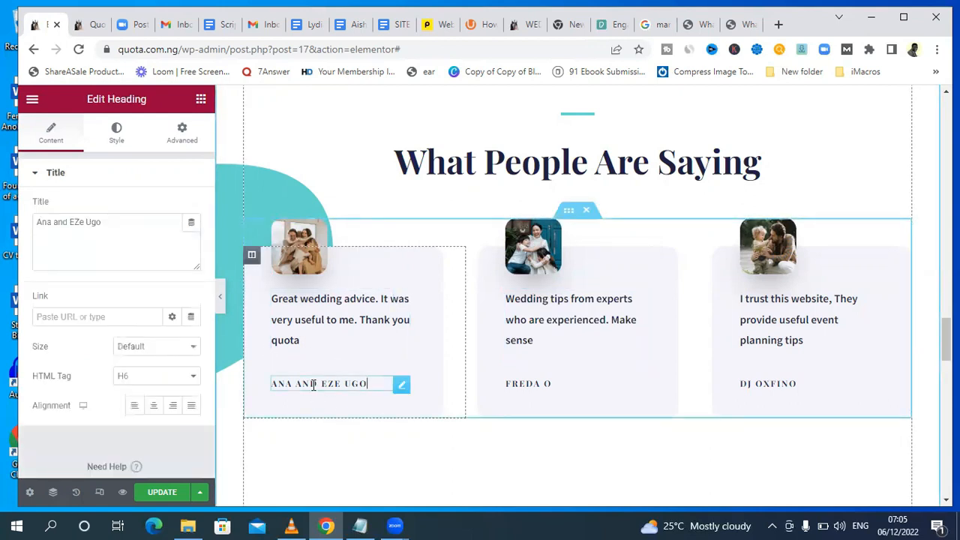
click(327, 332)
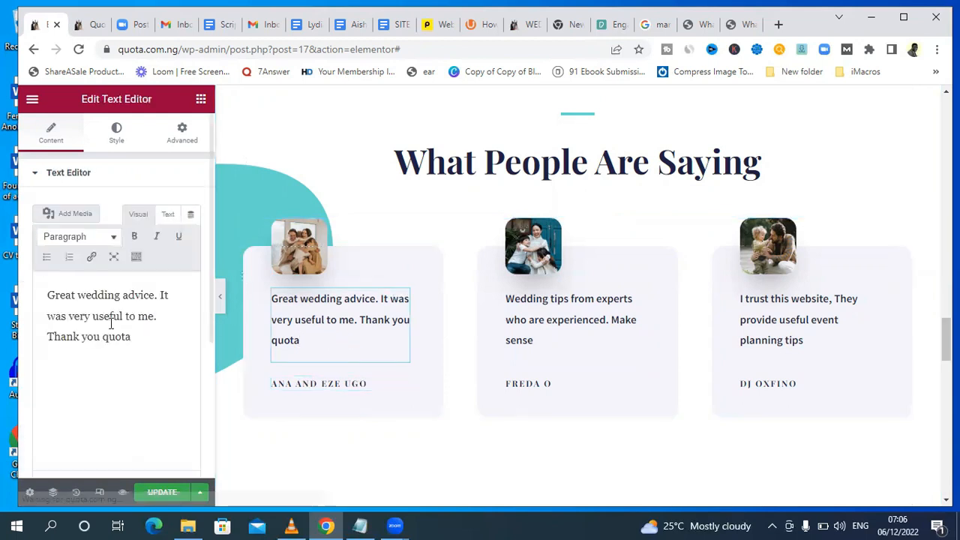
Search Pexels for "profile photo" and download portraits, including the smiling man in the teal fleece with a backpack.
click(298, 237)
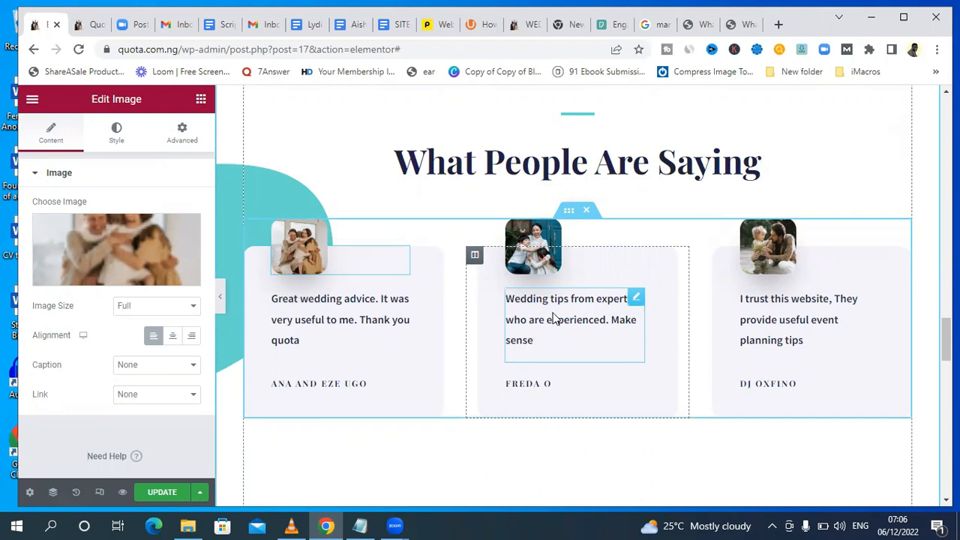
click(607, 20)
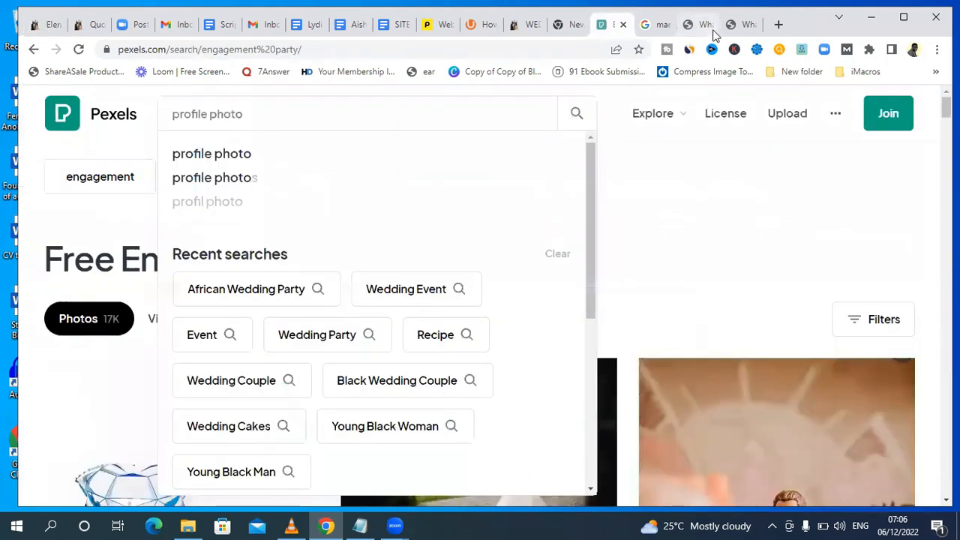
click(735, 25)
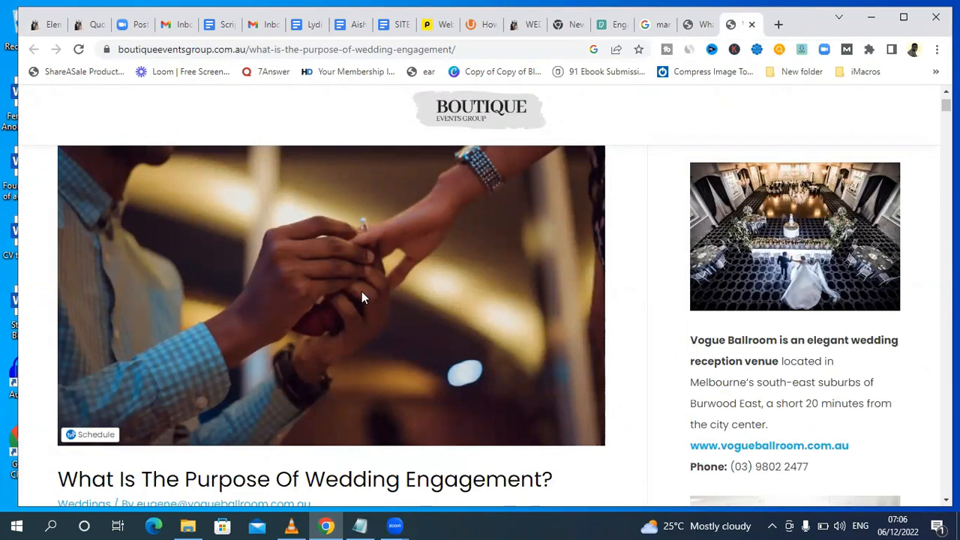
click(606, 27)
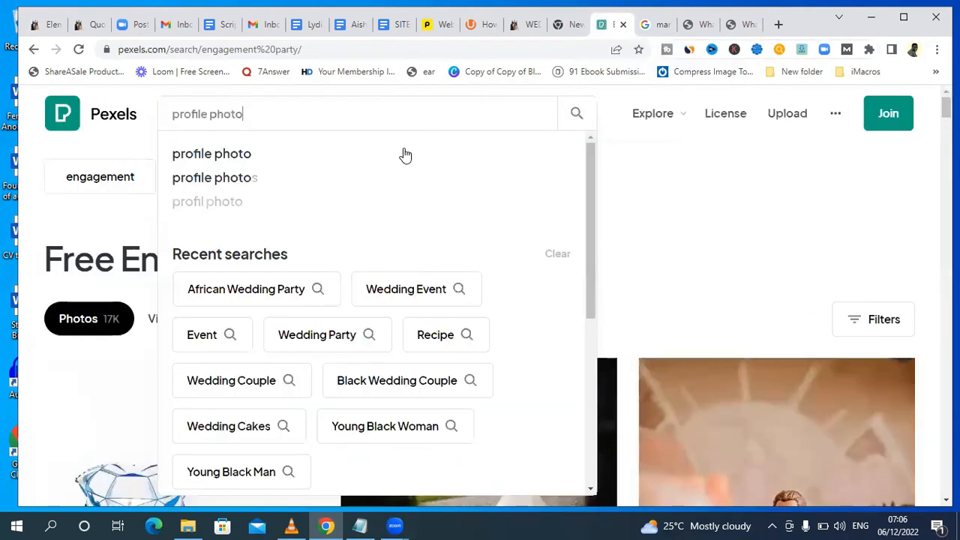
click(225, 157)
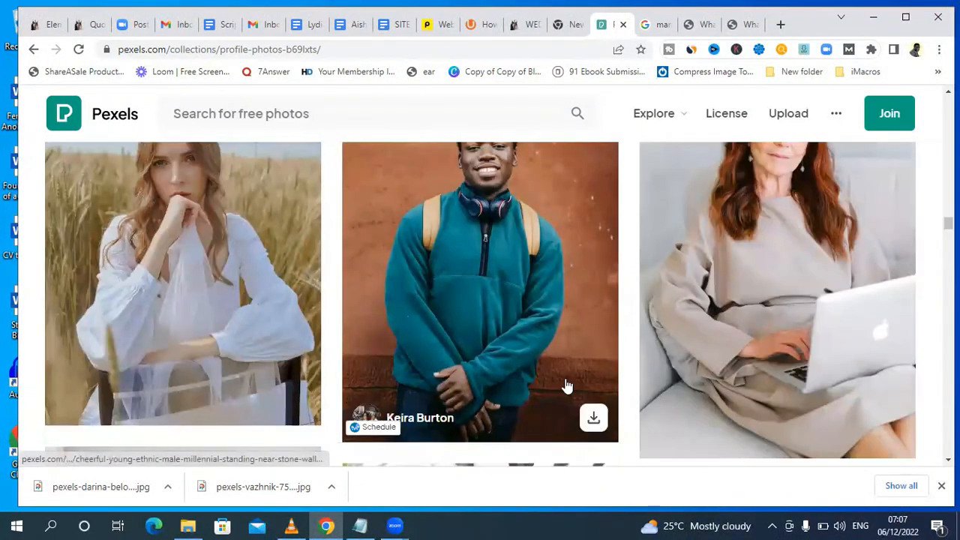
click(593, 418)
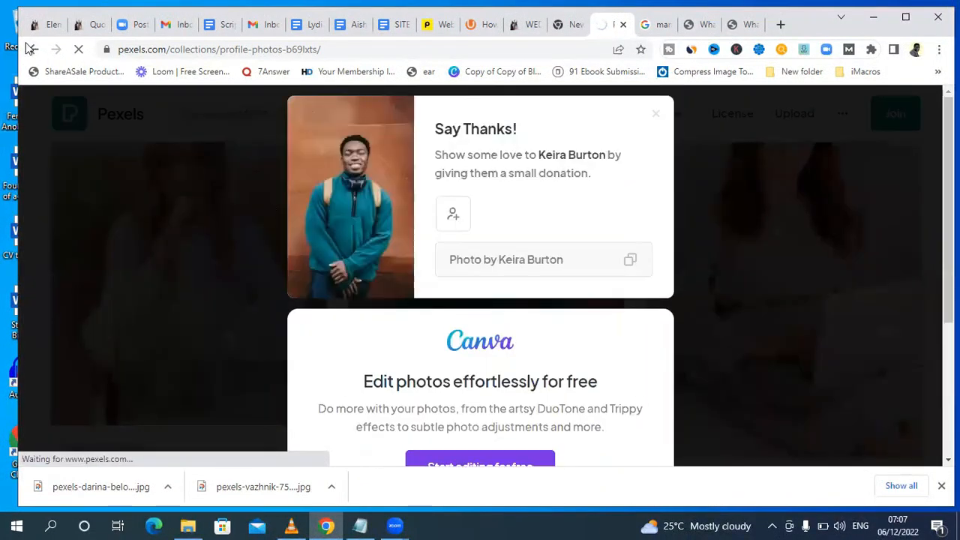
Back in the Elementor page, upload the downloaded portraits of the woman in white and the man in the yellow shirt to the media library.
click(43, 27)
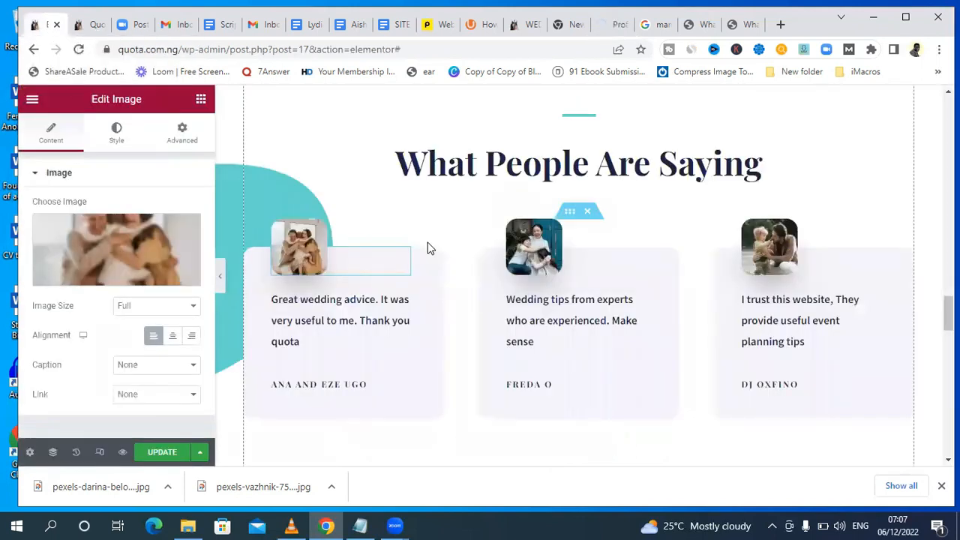
click(117, 276)
click(214, 154)
click(557, 304)
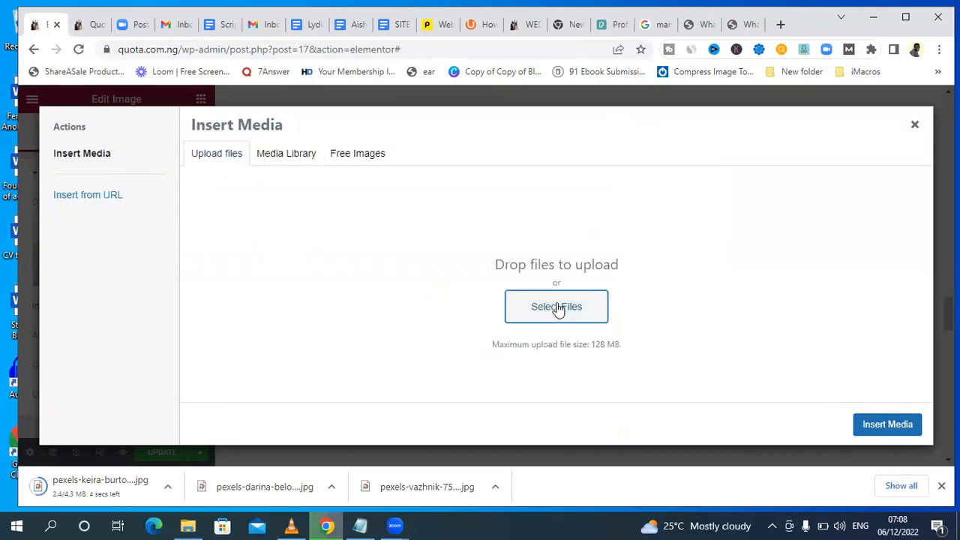
click(182, 142)
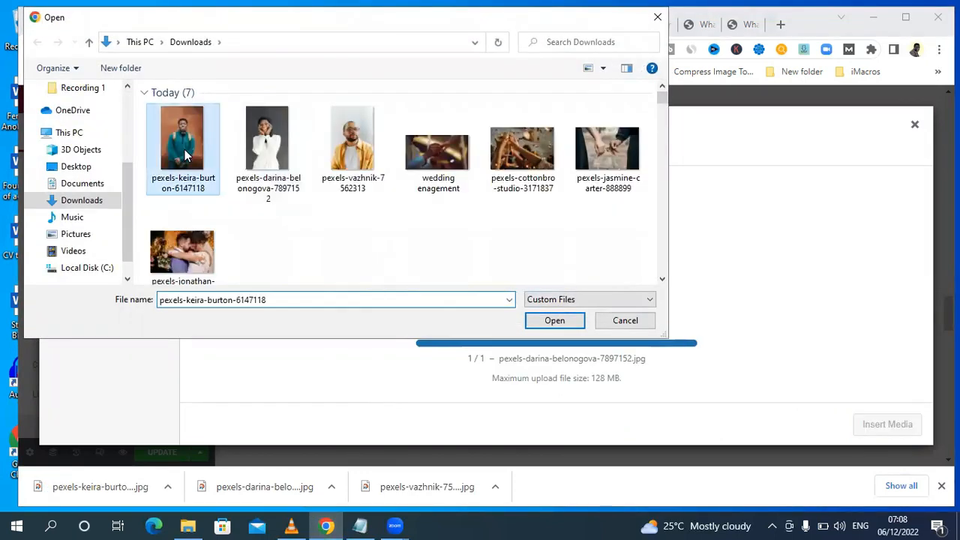
click(343, 147)
click(557, 321)
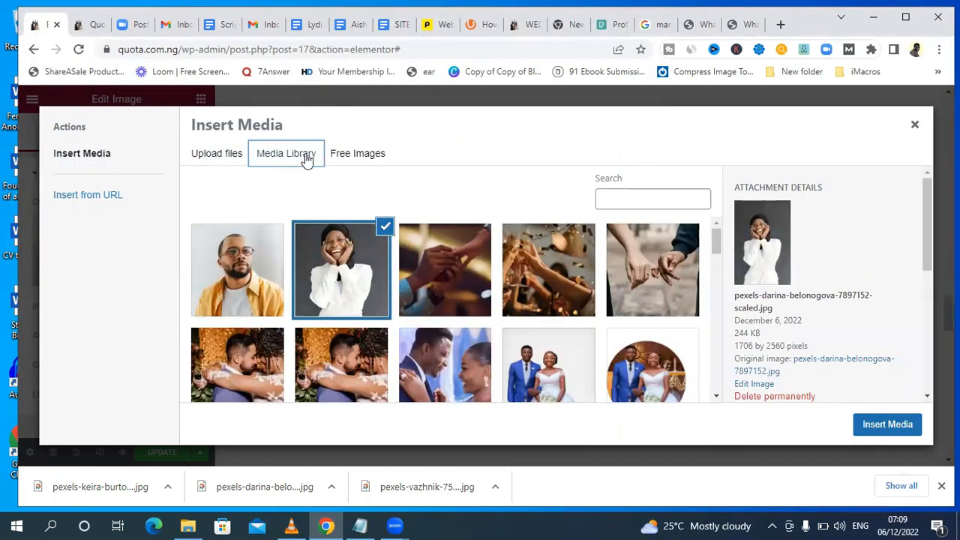
Upload the downloaded portrait of the man in the teal fleece and insert it as the first testimonial's image.
click(220, 154)
click(570, 313)
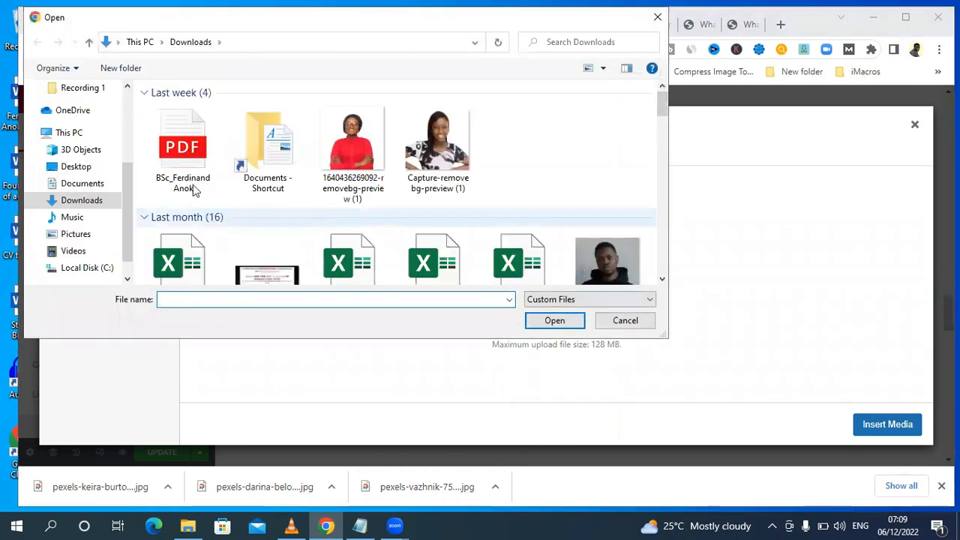
click(172, 146)
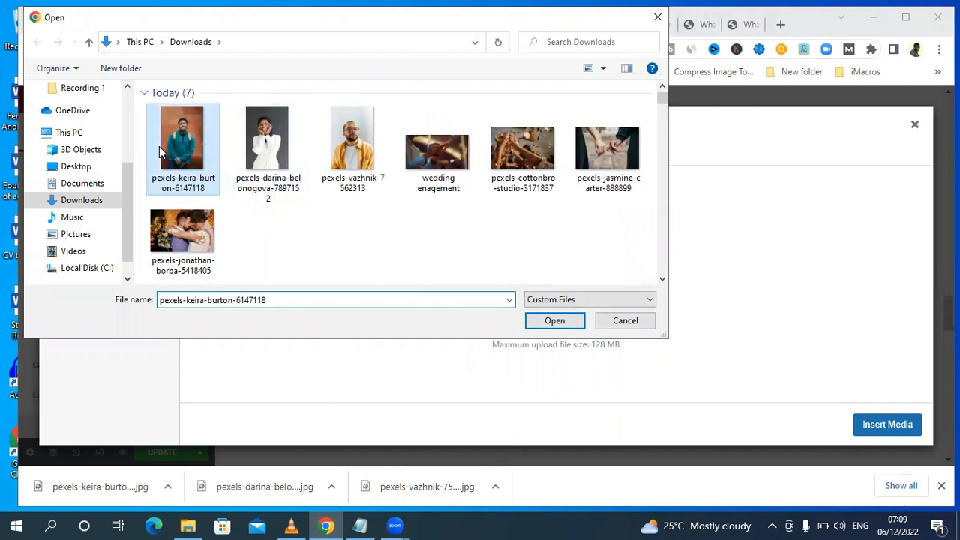
click(552, 323)
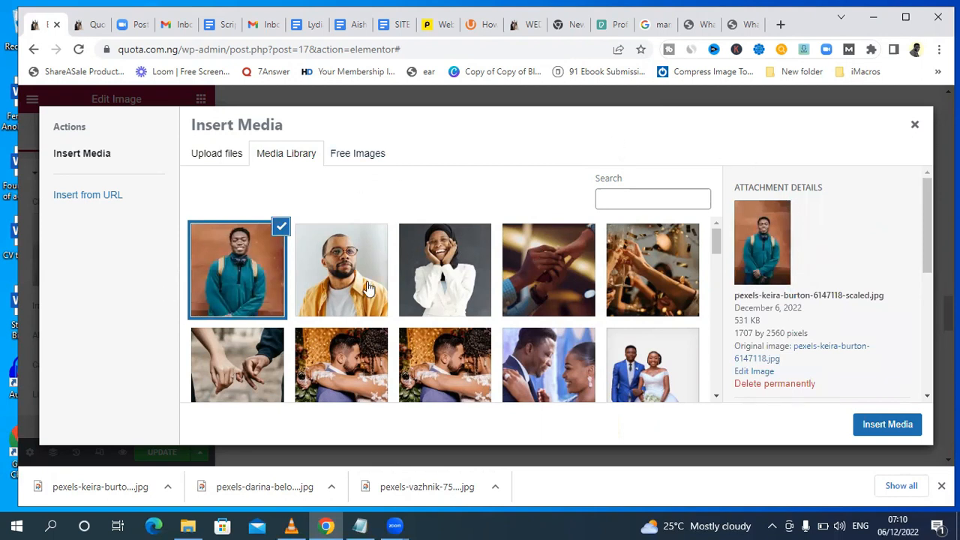
click(869, 429)
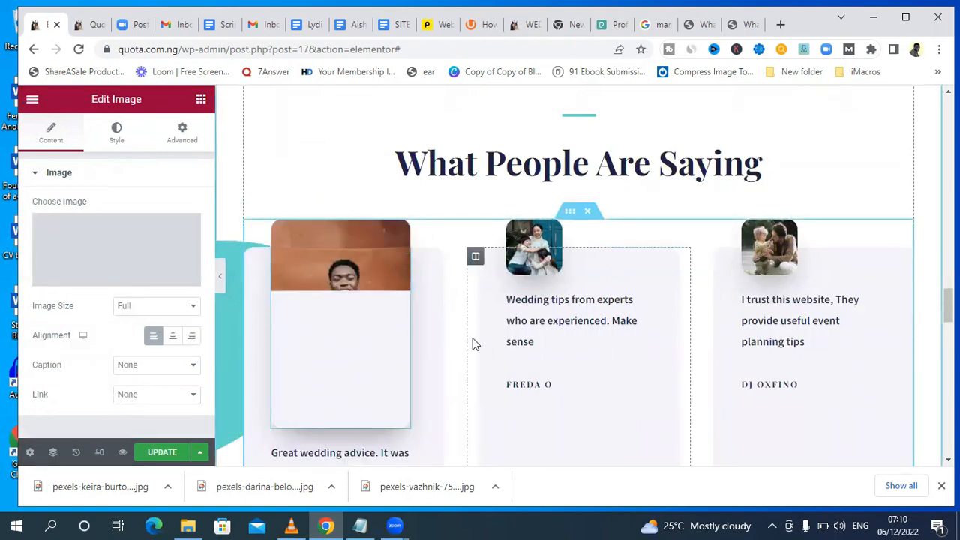
Set the first testimonial's image size to Thumbnail - 150 x 150.
drag(948, 306, 949, 317)
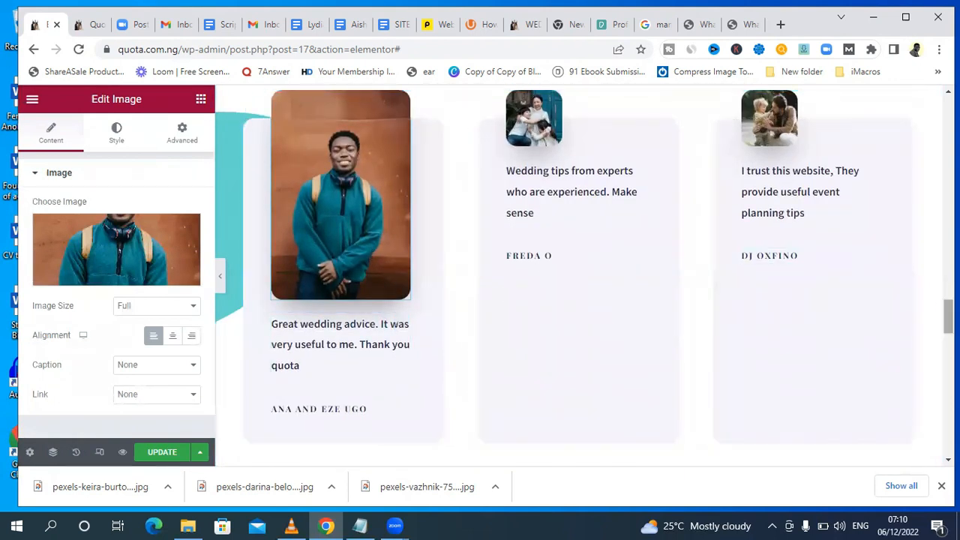
drag(949, 317, 948, 307)
click(941, 486)
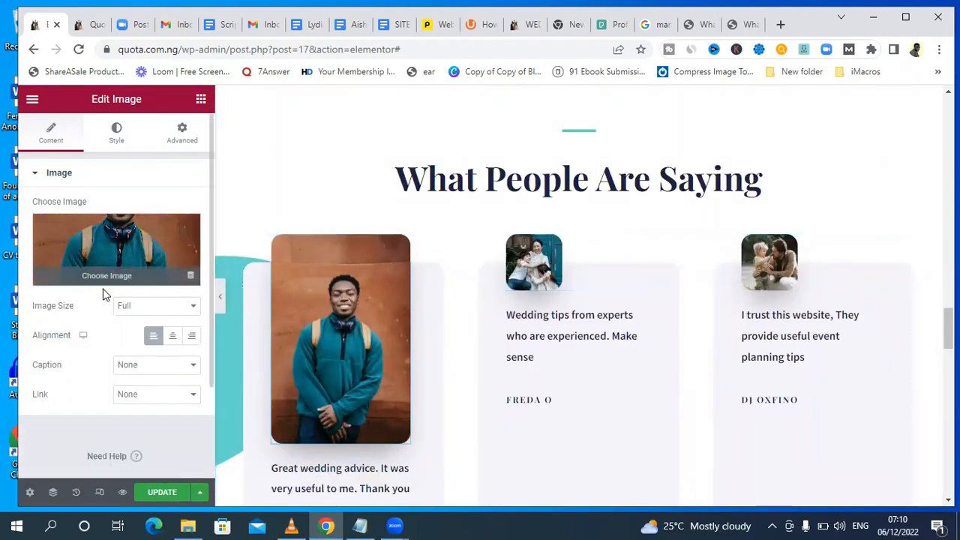
click(181, 311)
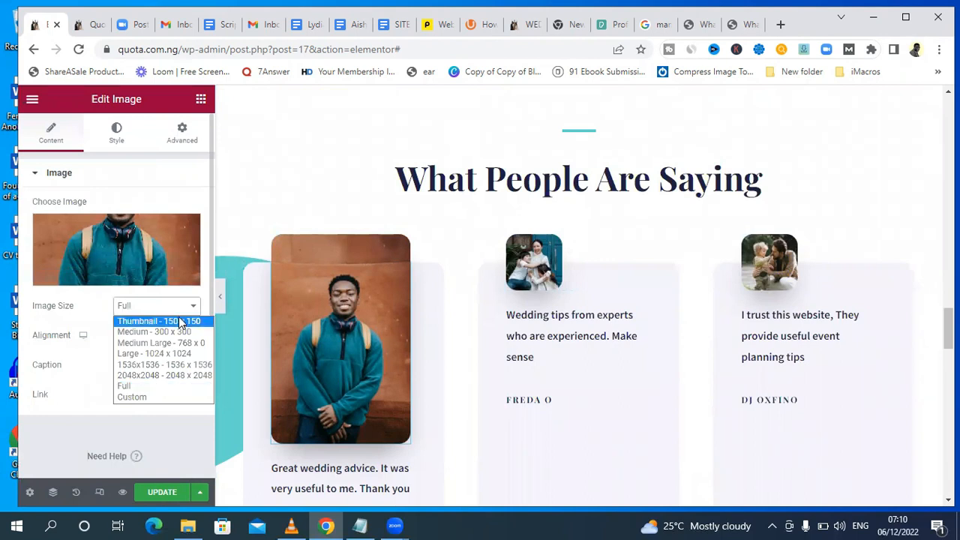
click(180, 321)
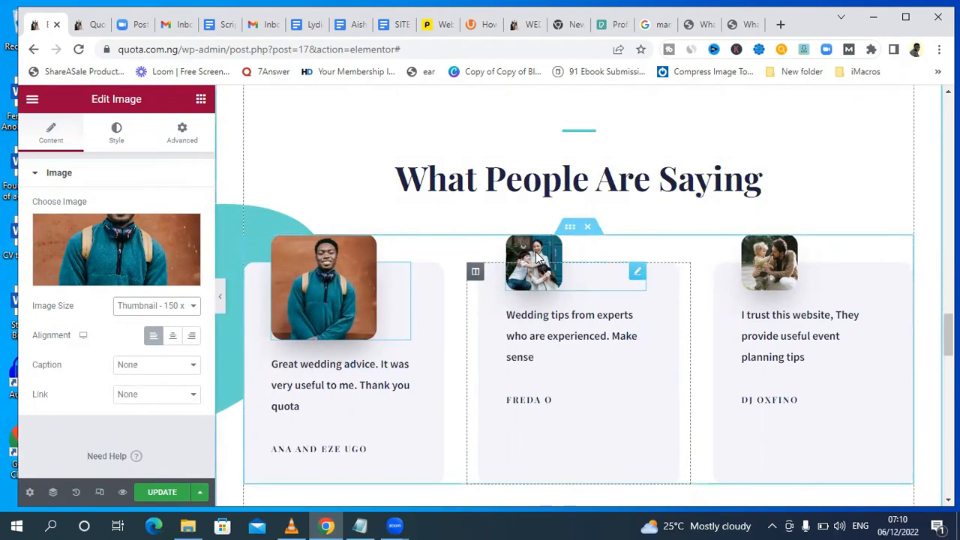
Replace the second testimonial's image with the portrait of the man in the yellow shirt, sized Thumbnail - 150 x 150.
click(536, 256)
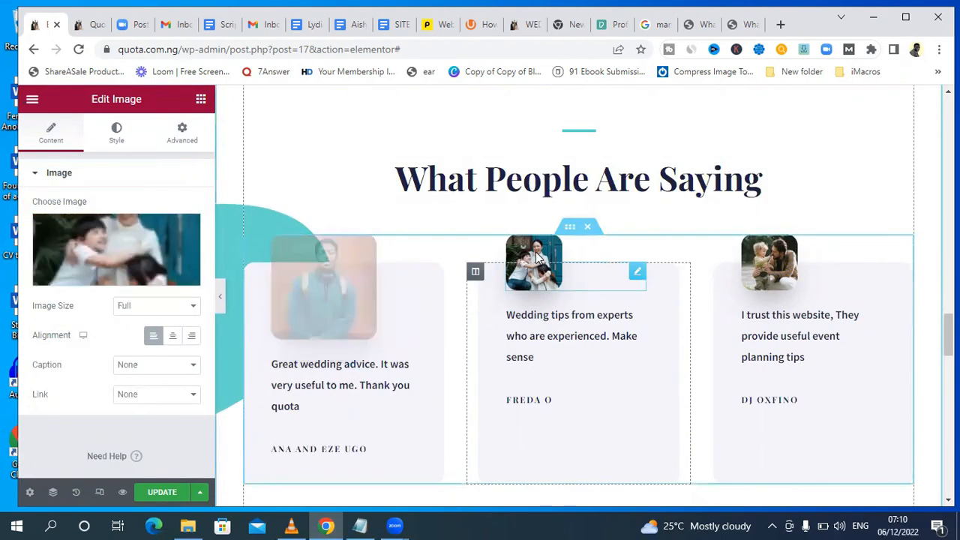
click(107, 278)
click(343, 271)
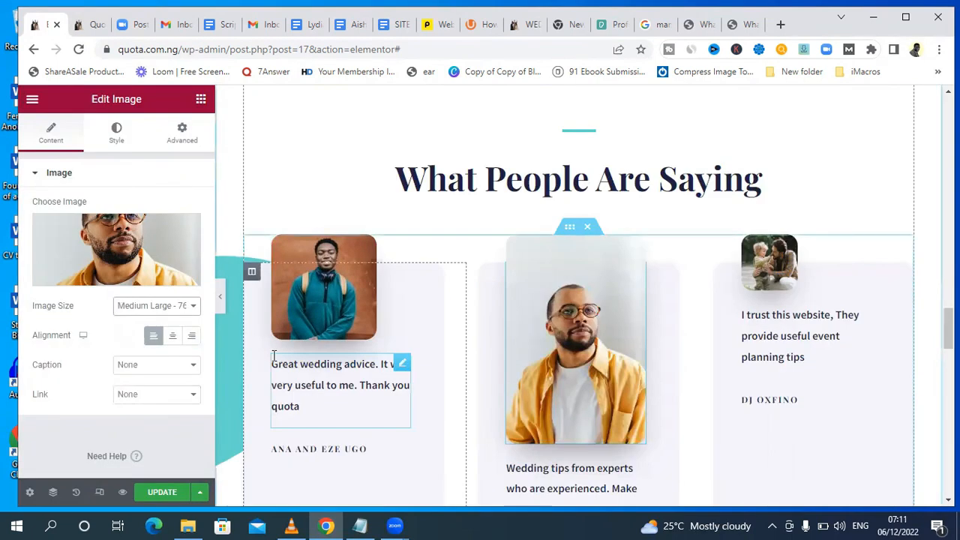
click(889, 467)
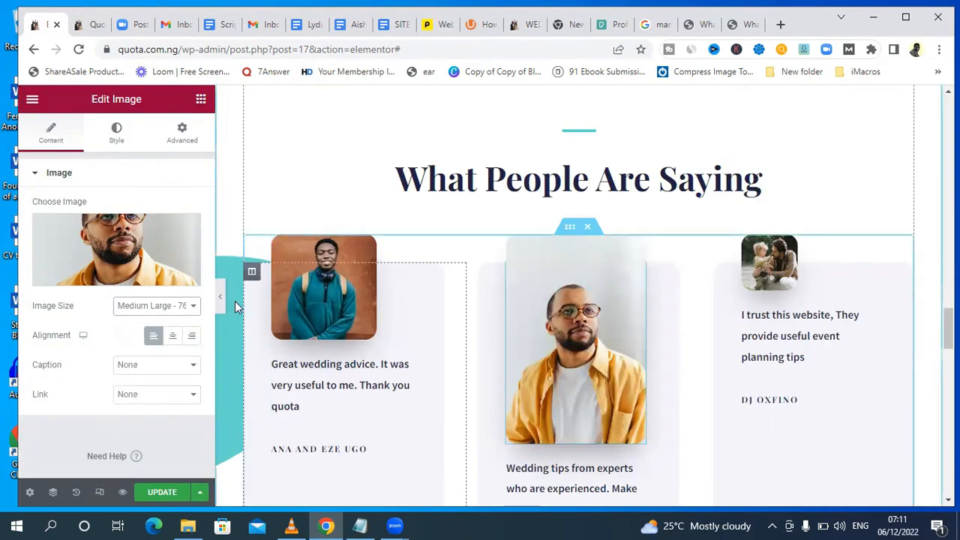
click(173, 307)
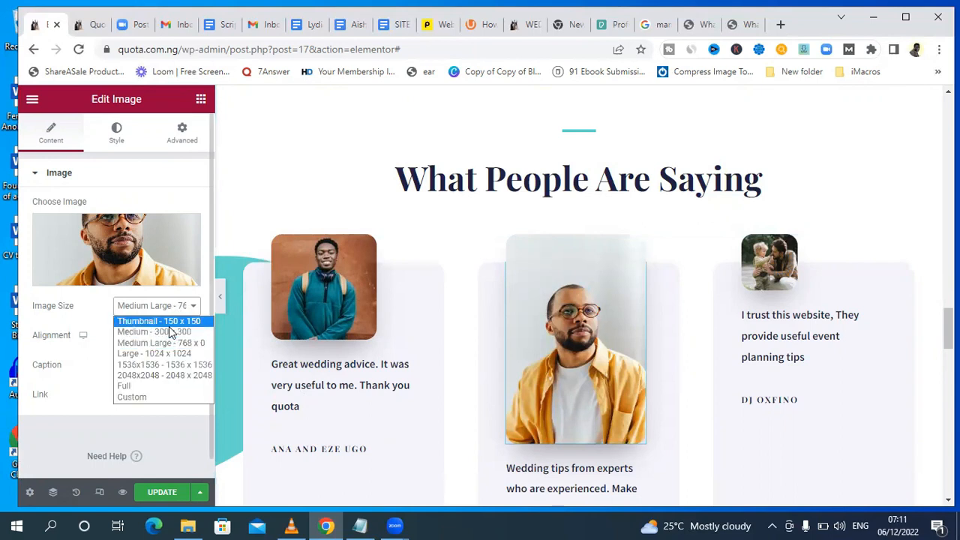
click(166, 321)
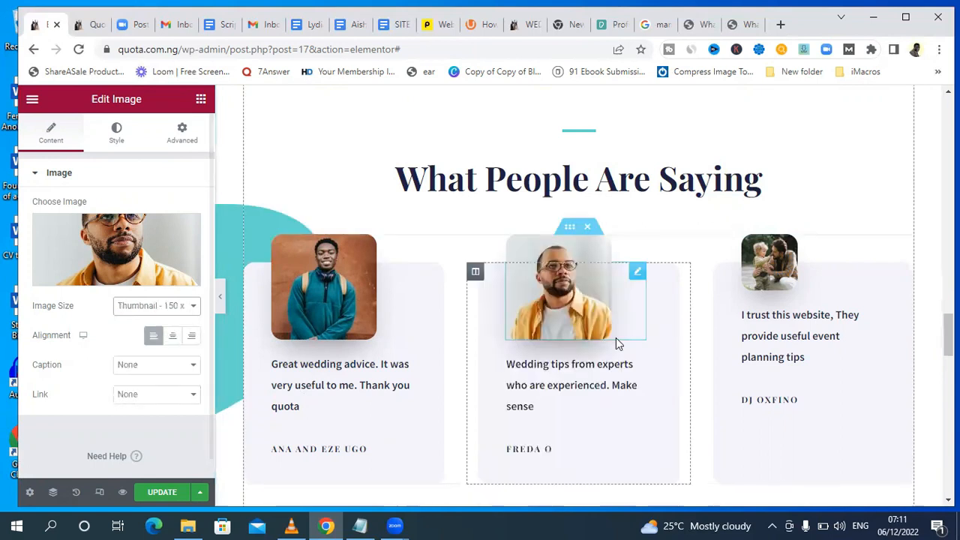
Replace the third testimonial's image with the media library portrait of the woman in the white headwrap.
click(772, 258)
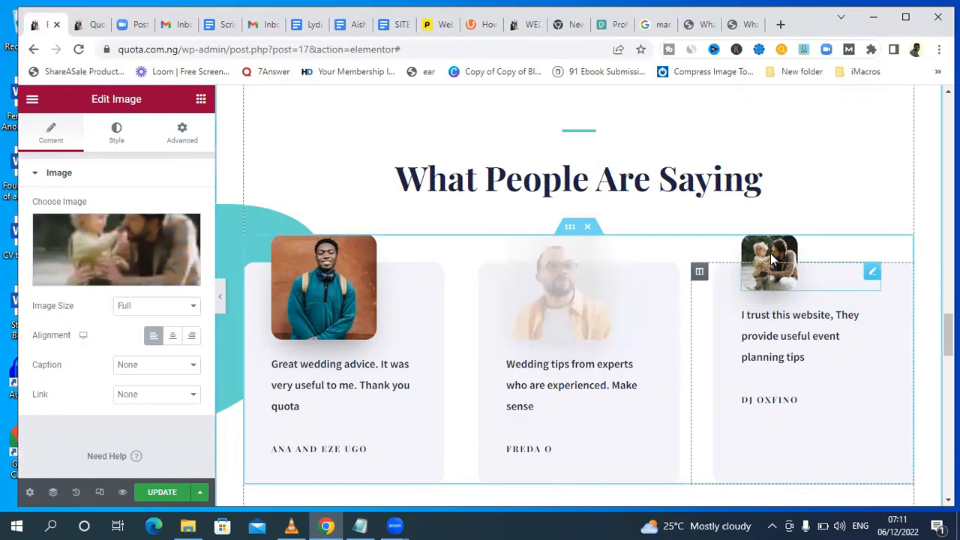
click(120, 277)
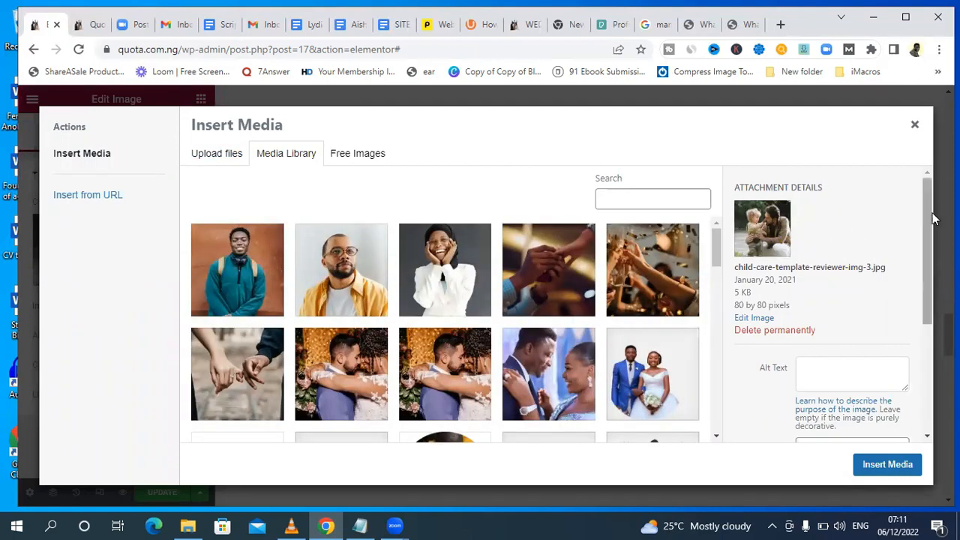
scroll(934, 217, down, 1)
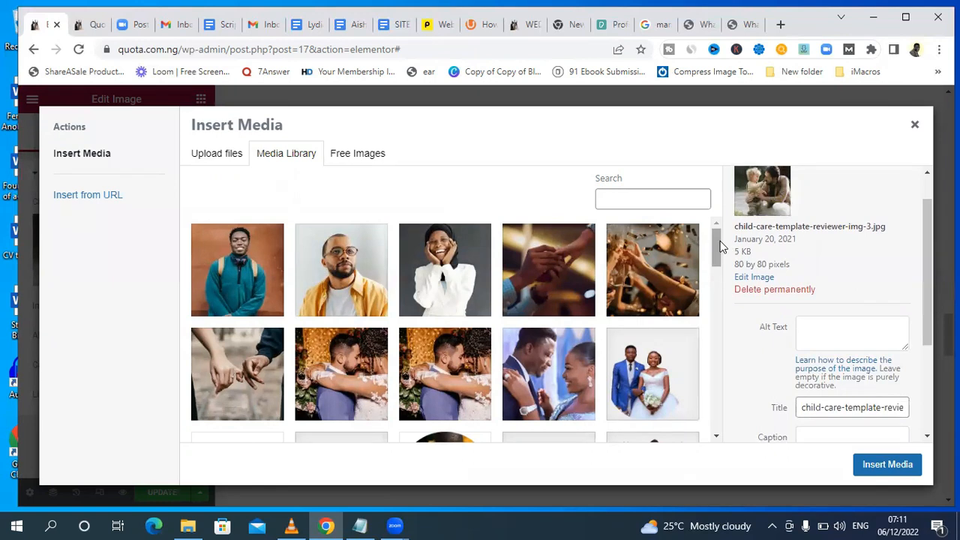
scroll(716, 259, down, 4)
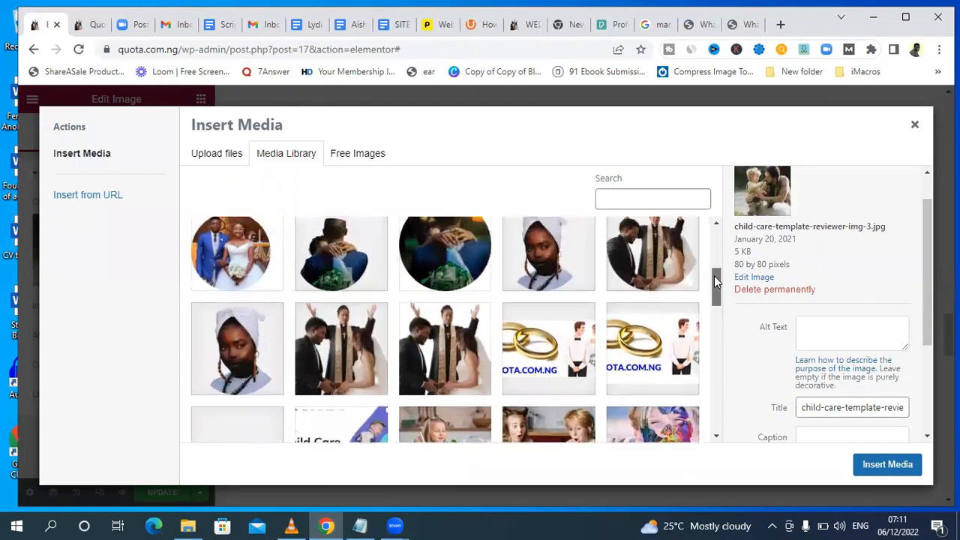
scroll(714, 273, up, 1)
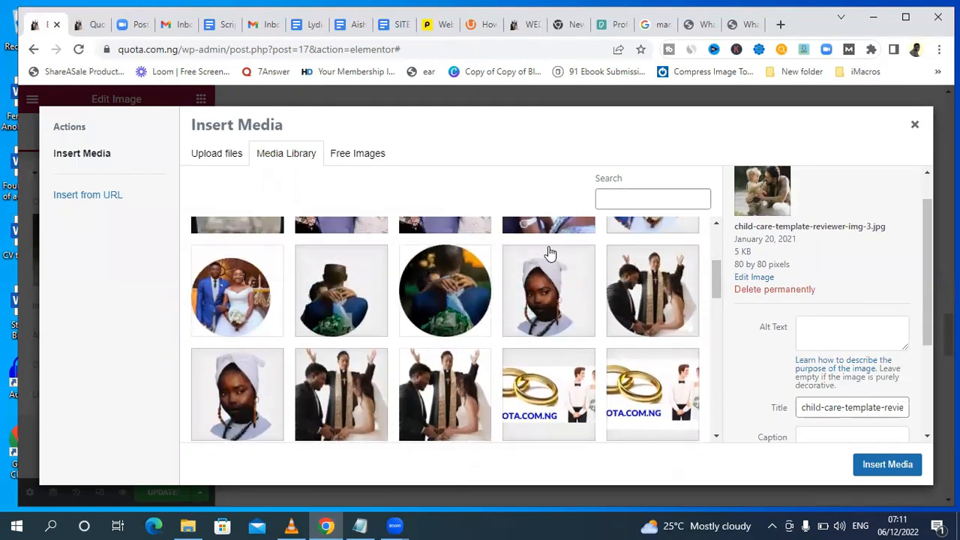
click(551, 303)
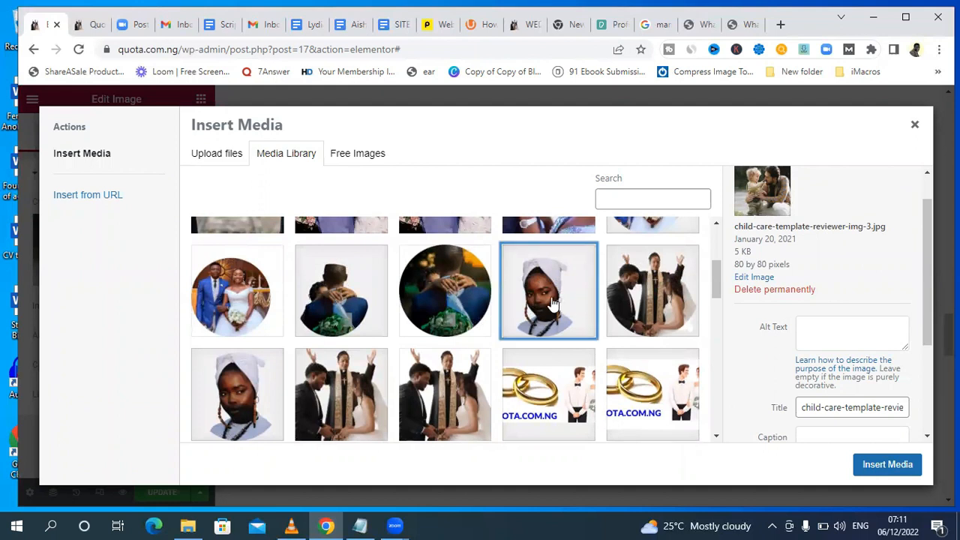
click(878, 464)
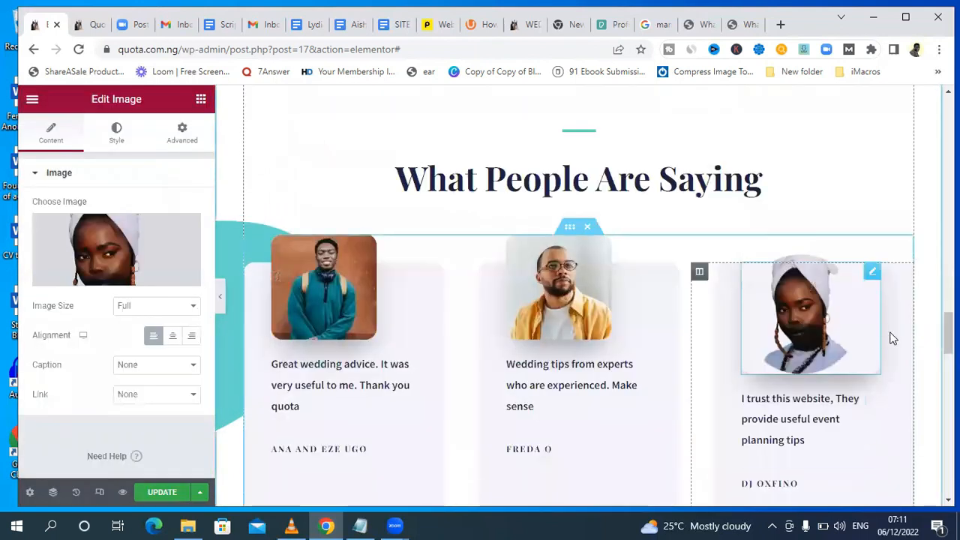
Set the third testimonial's image size to Thumbnail - 150 x 150.
click(143, 306)
click(147, 320)
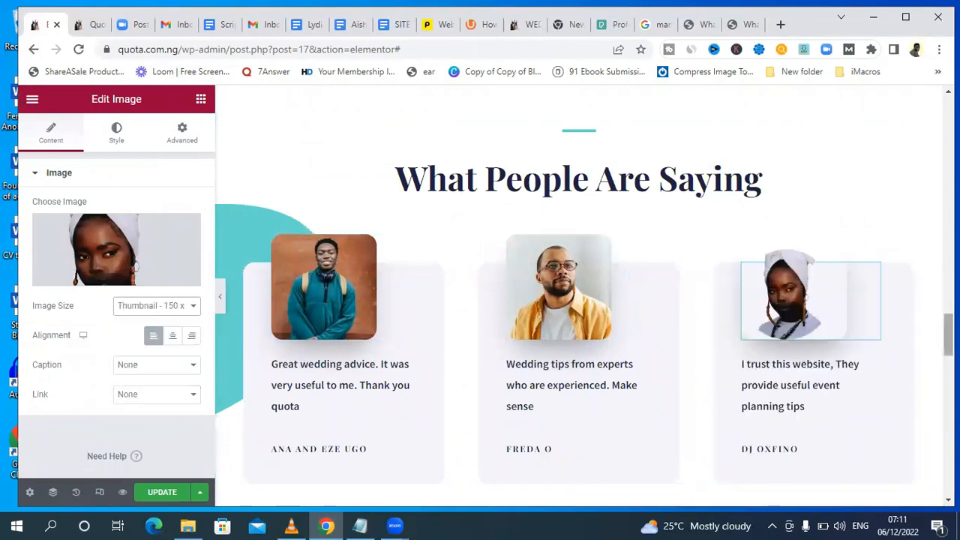
scroll(521, 383, down, 2)
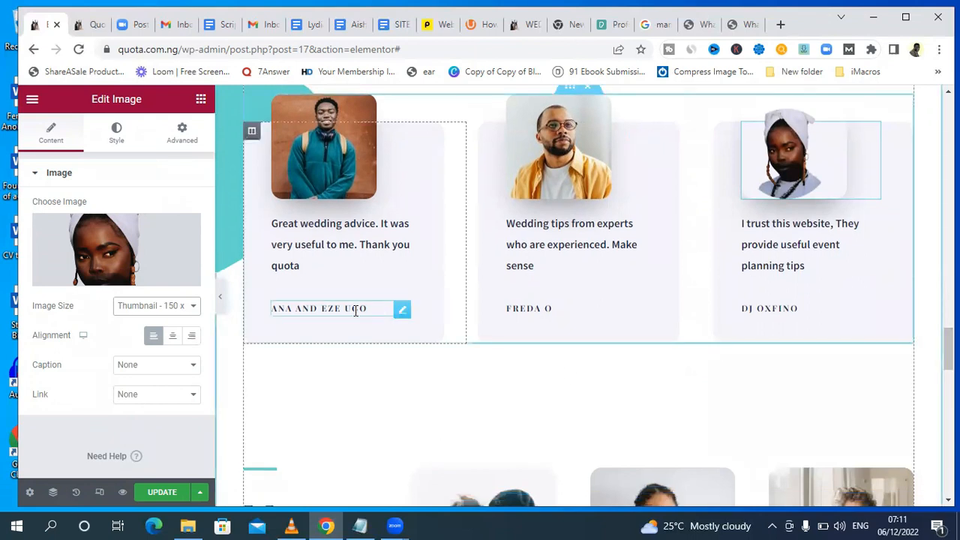
Shorten the first testimonial's author line to a single person's name by removing the partner's name, and save the page.
click(356, 309)
drag(320, 307, 240, 307)
key(BackSpace)
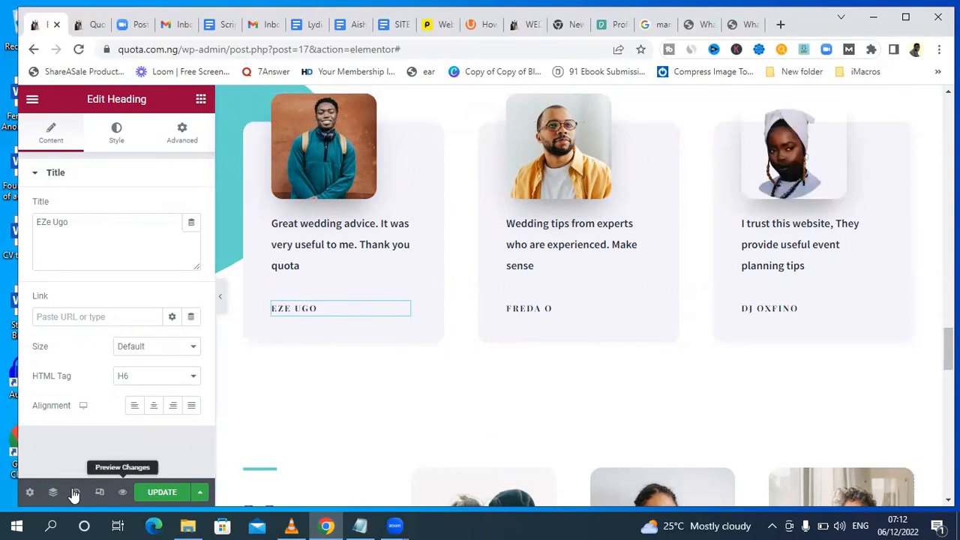
key(ctrl+s)
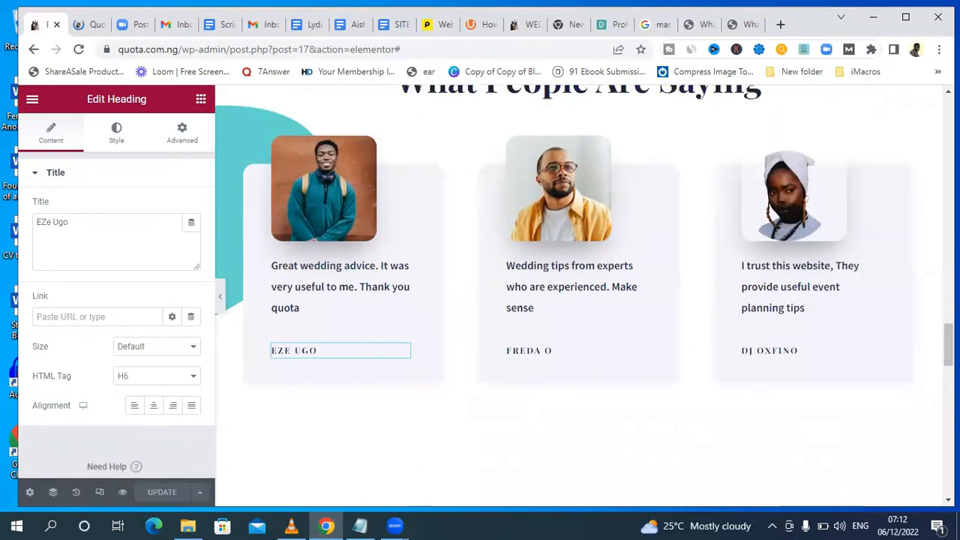
Try to delete the Meet The Experts section with its three profiles.
scroll(431, 281, down, 5)
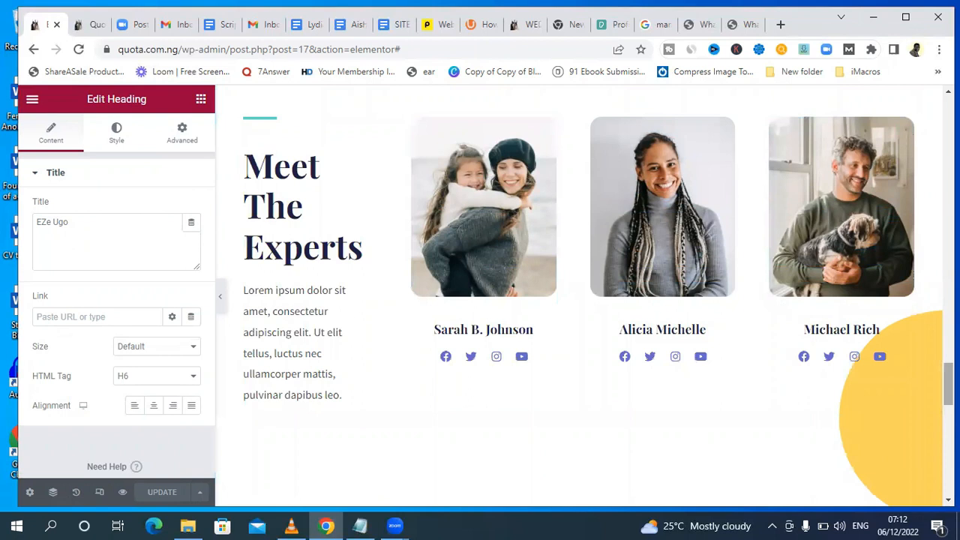
drag(948, 384, 948, 375)
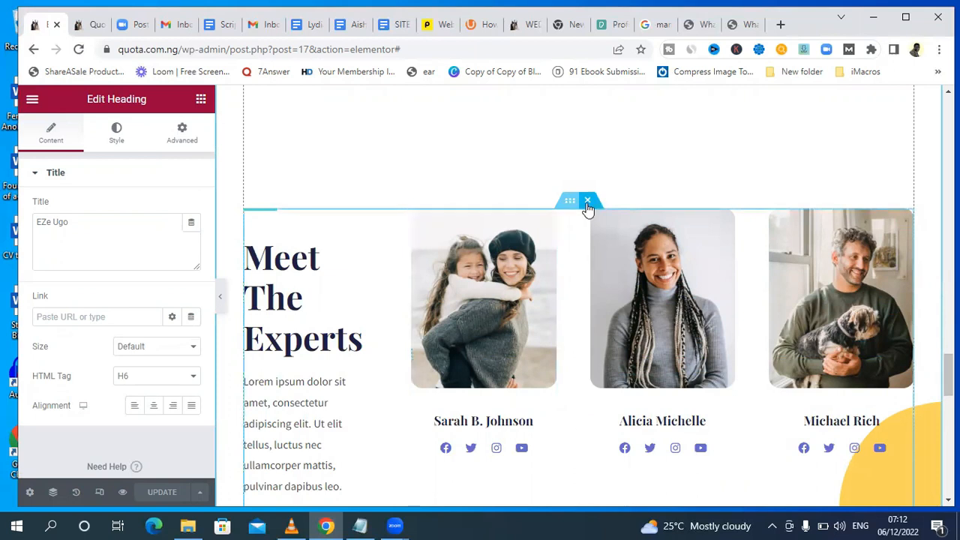
click(588, 202)
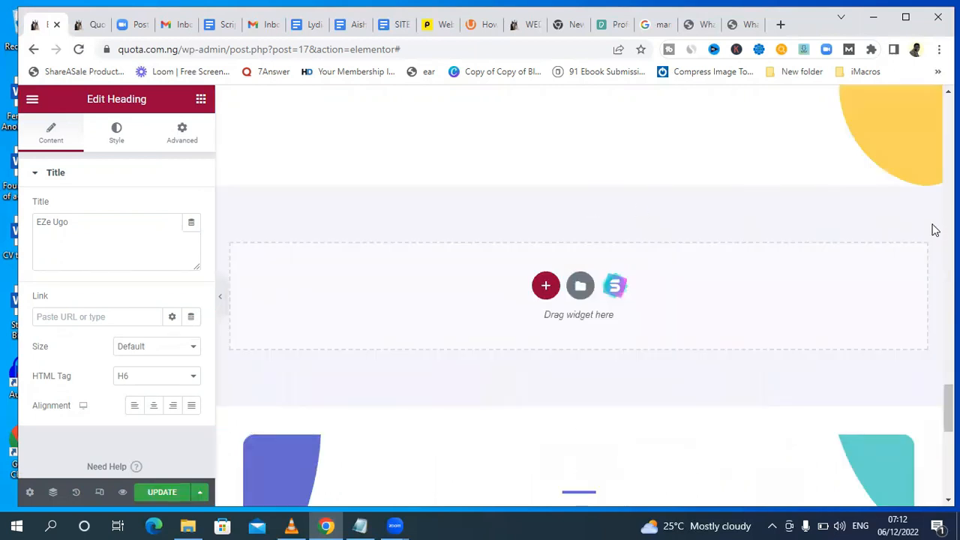
drag(948, 409, 949, 381)
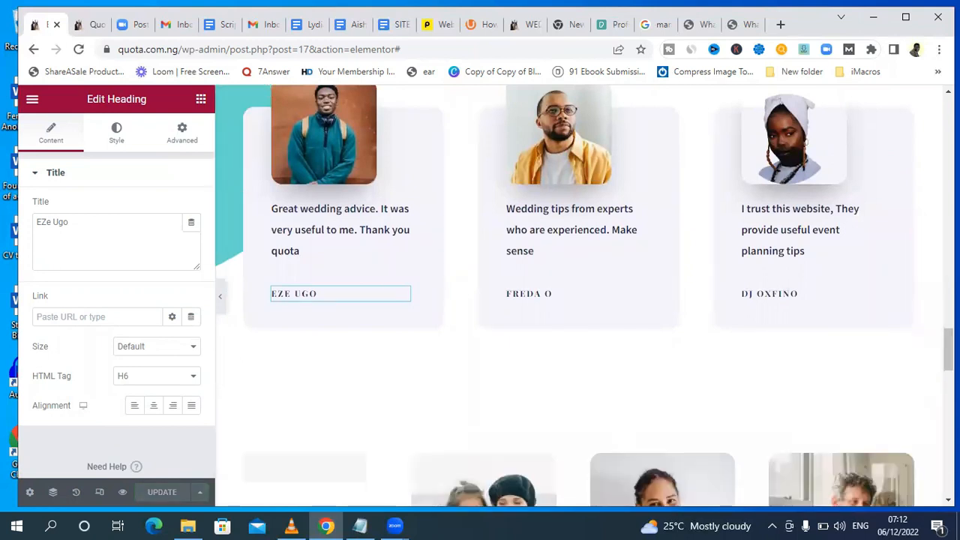
Change the Meet The Experts heading to "Meet Our Writers".
scroll(529, 330, down, 4)
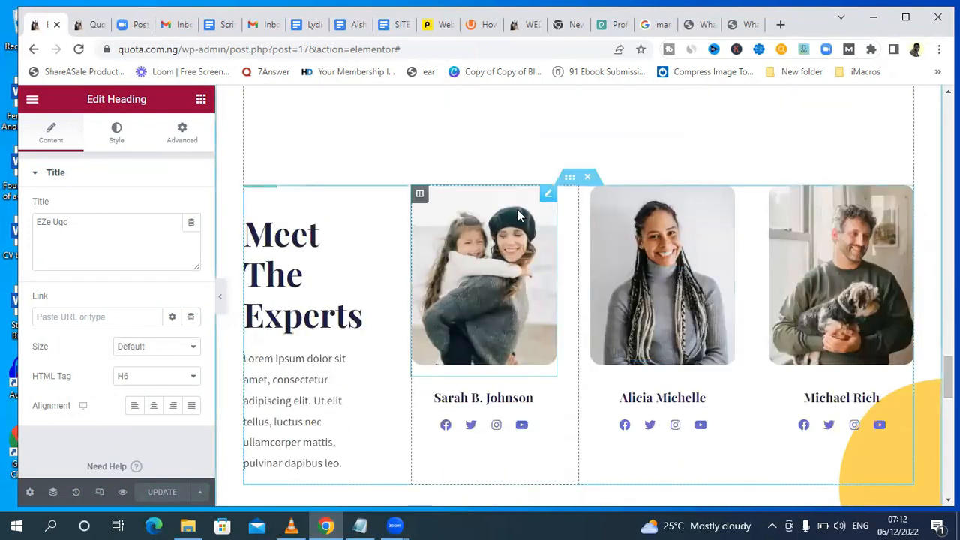
click(361, 319)
key(BackSpace)
text(M)
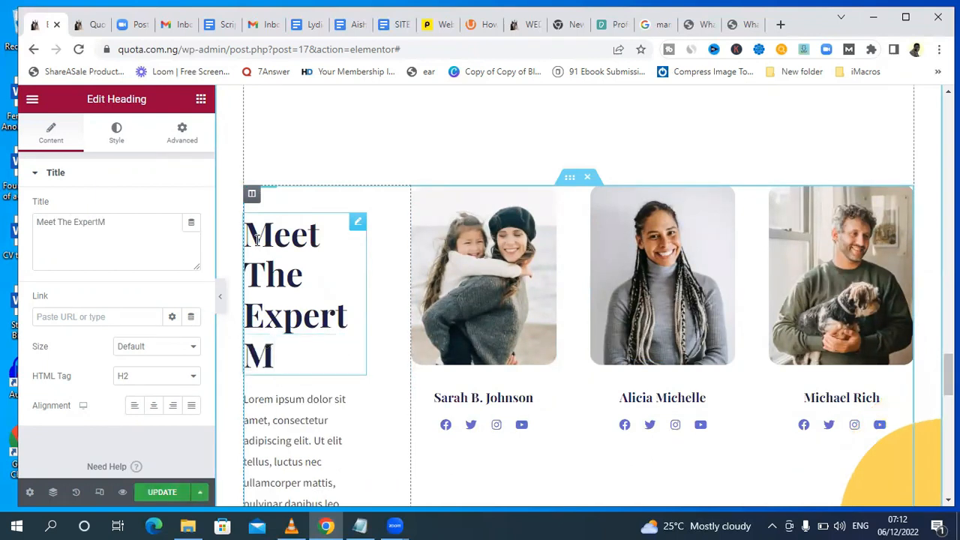
key(BackSpace)
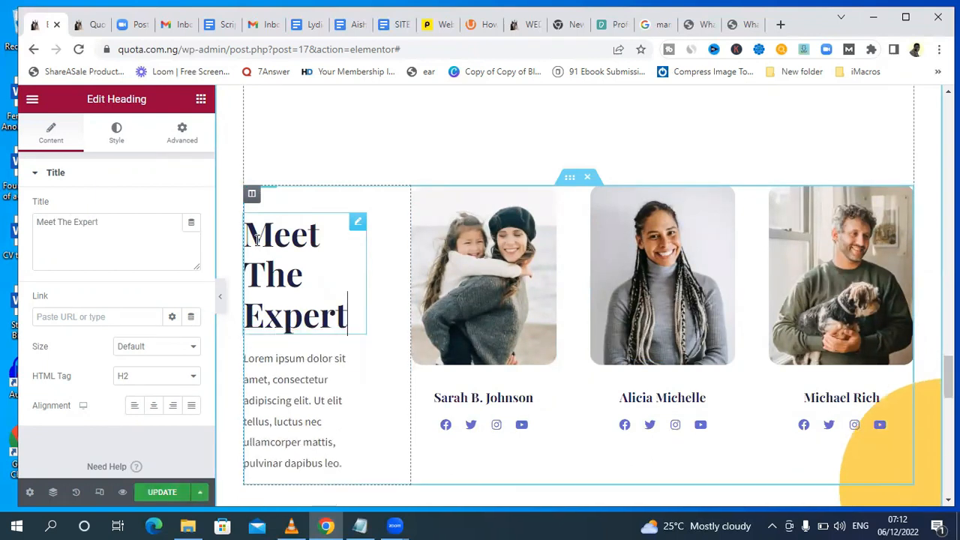
drag(105, 220, 40, 223)
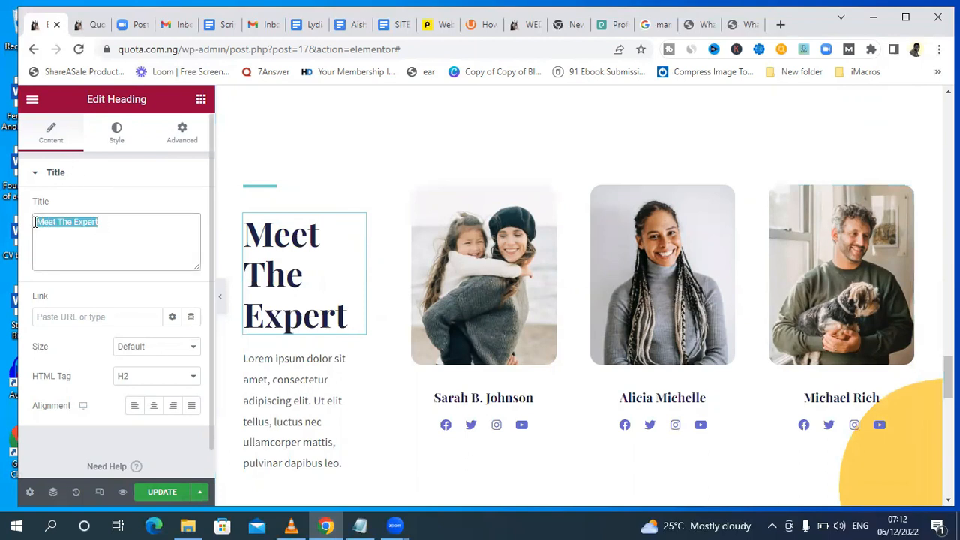
key(BackSpace)
text(M)
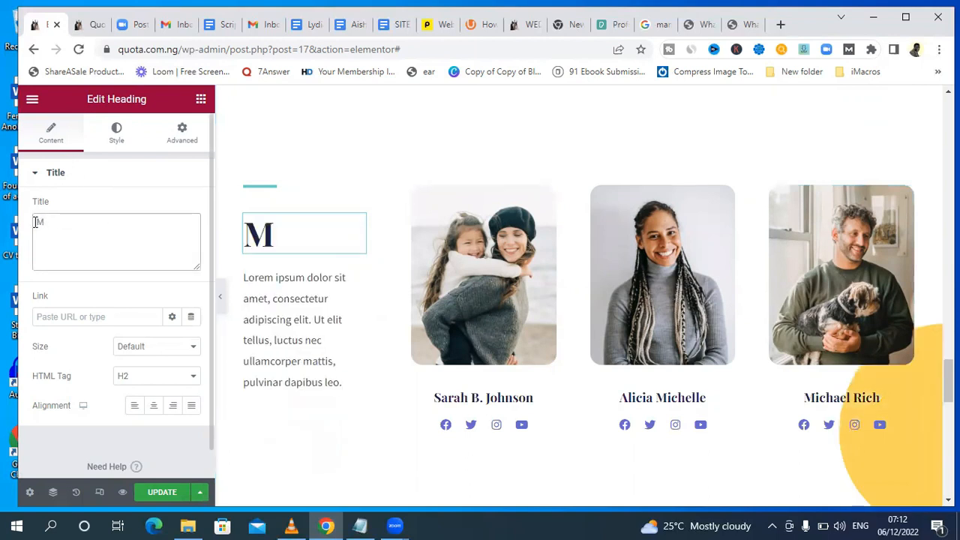
text(eet)
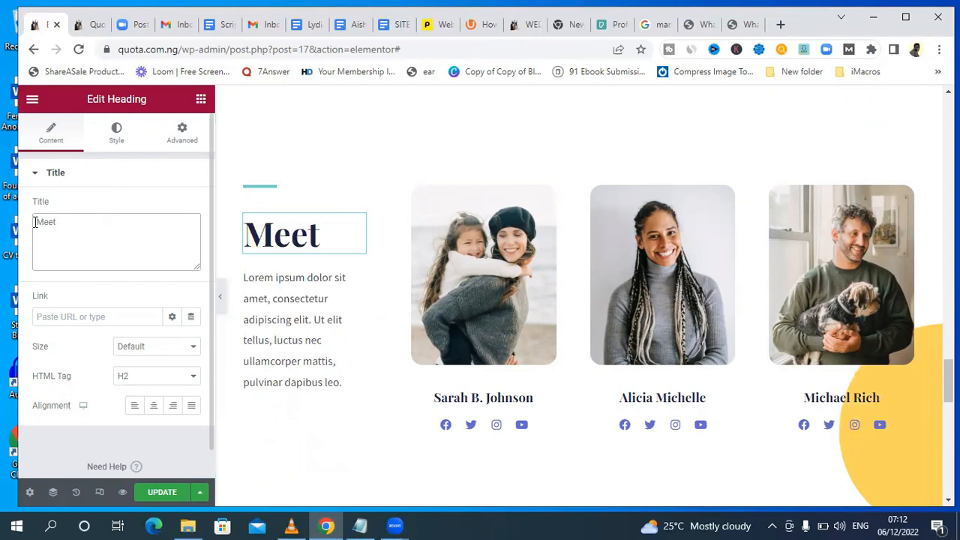
text( Our Writers)
Upload the three women's background-removed portraits from the Downloads folder to the media library, without inserting any.
click(499, 284)
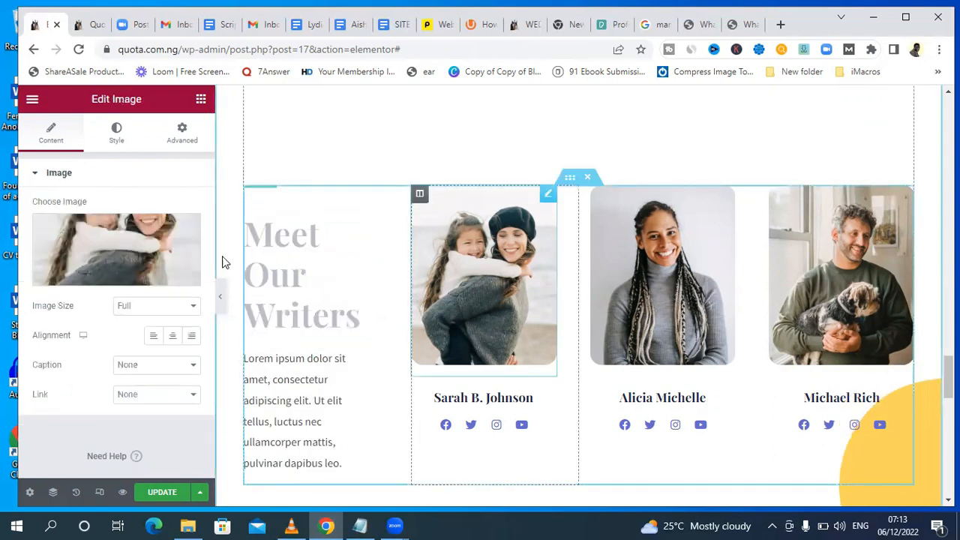
click(101, 276)
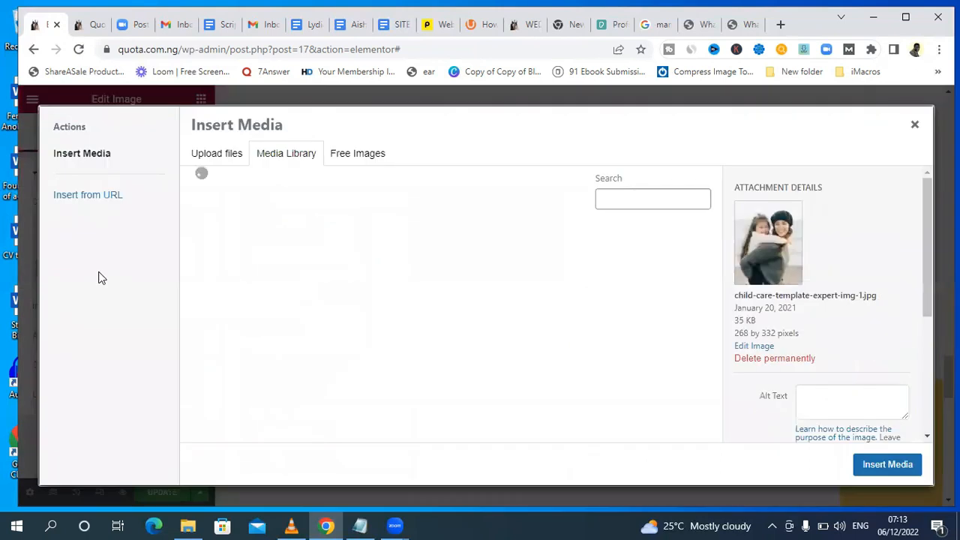
click(220, 159)
click(557, 324)
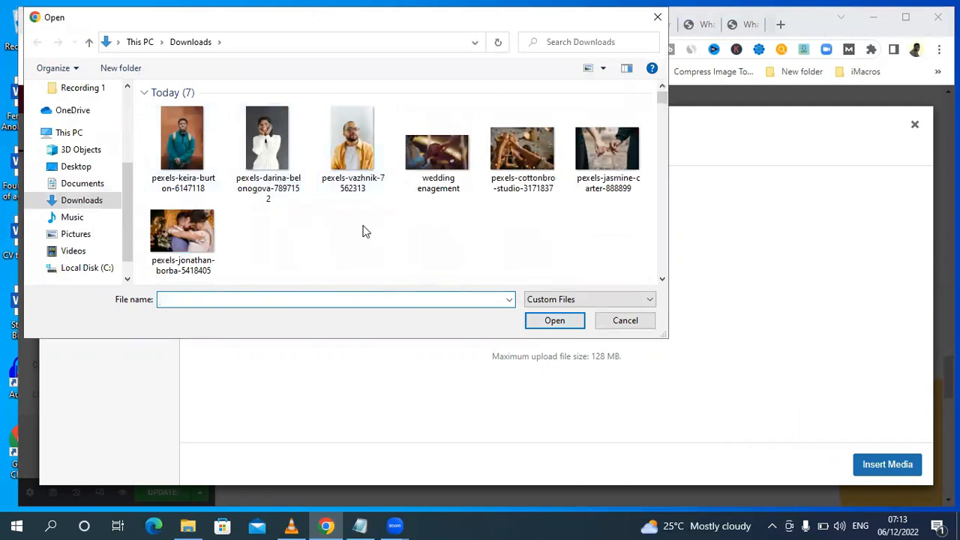
drag(664, 98, 672, 125)
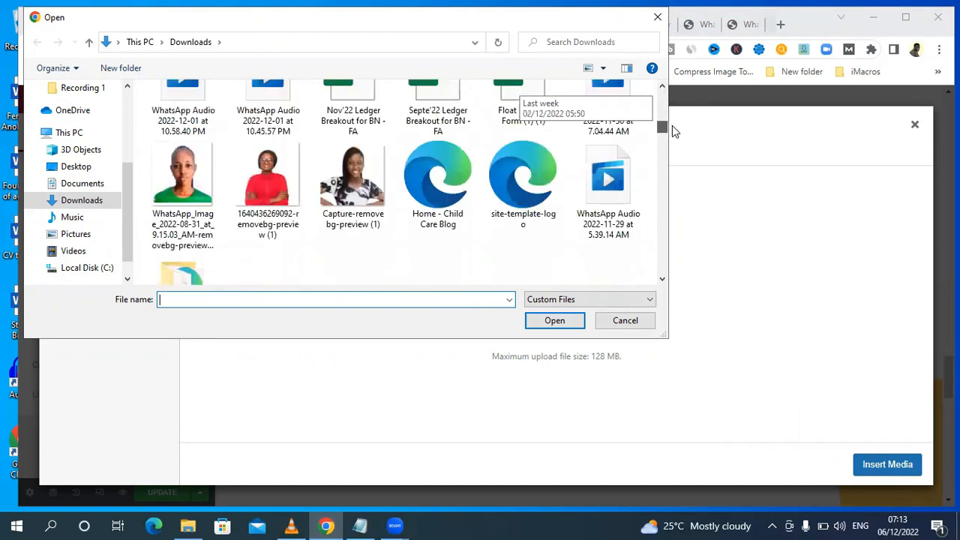
click(184, 180)
ctrl+click(268, 180)
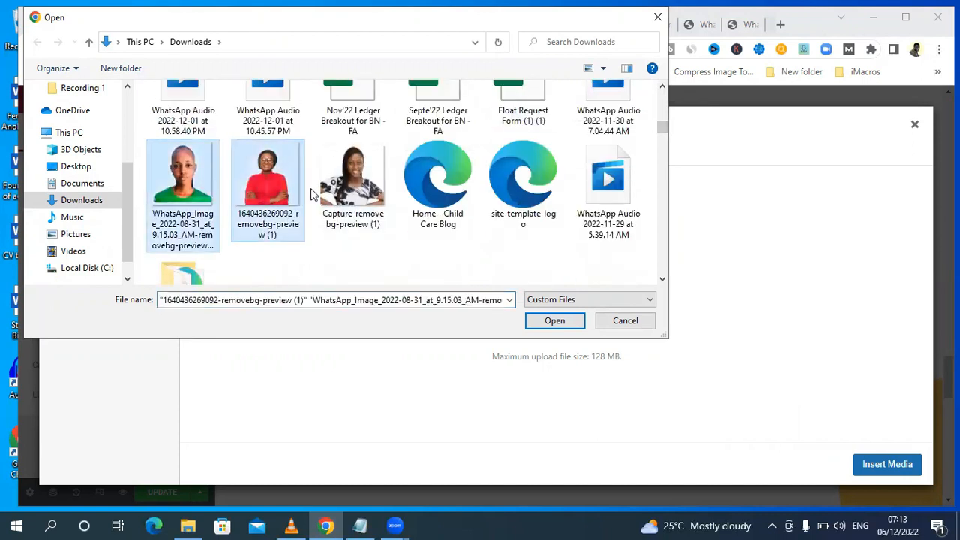
ctrl+click(358, 196)
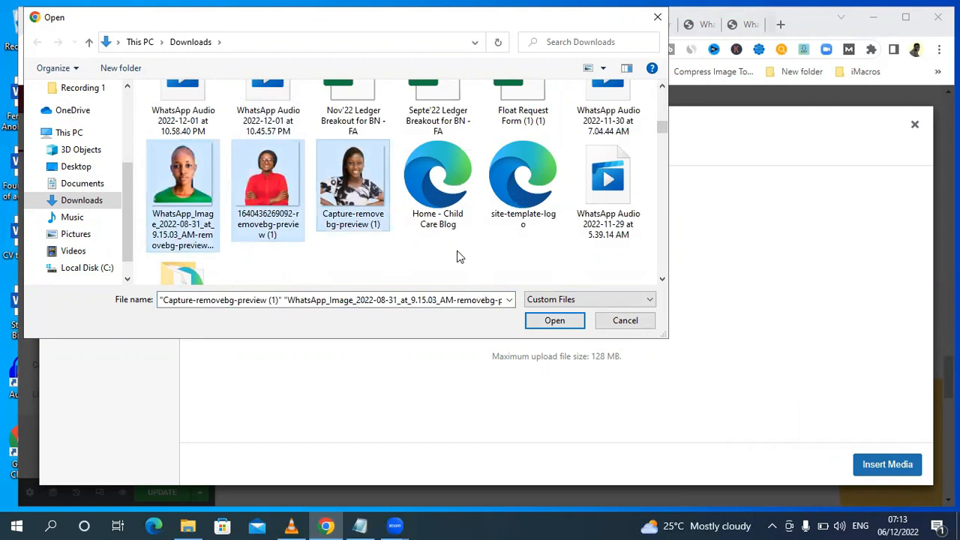
click(554, 321)
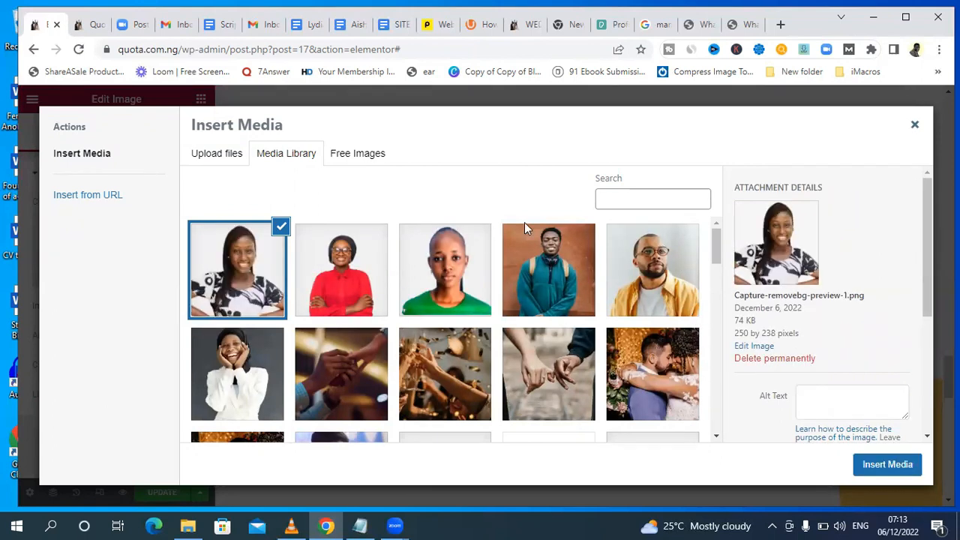
click(914, 126)
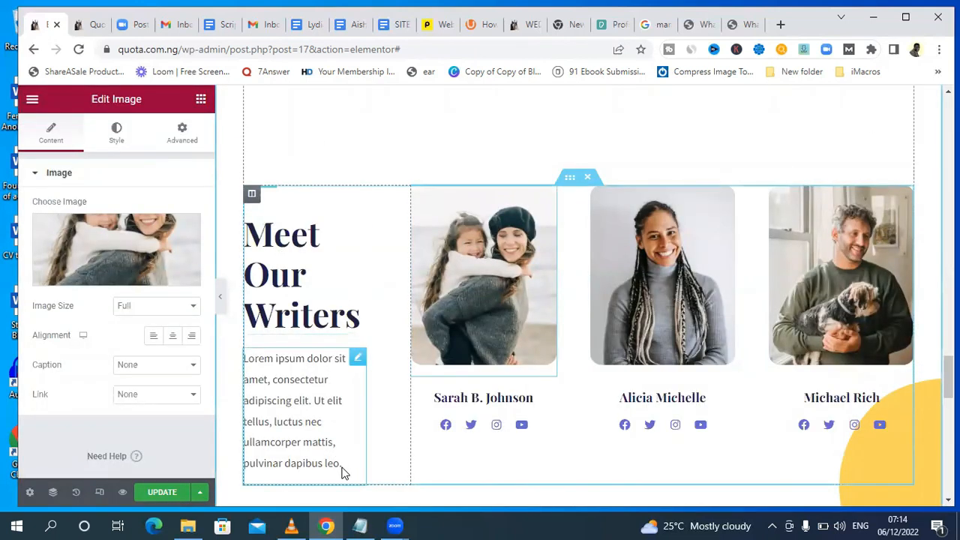
Delete the Lorem ipsum paragraph below the Meet Our Writers heading and set the heading's font size to 46 px.
right_click(360, 363)
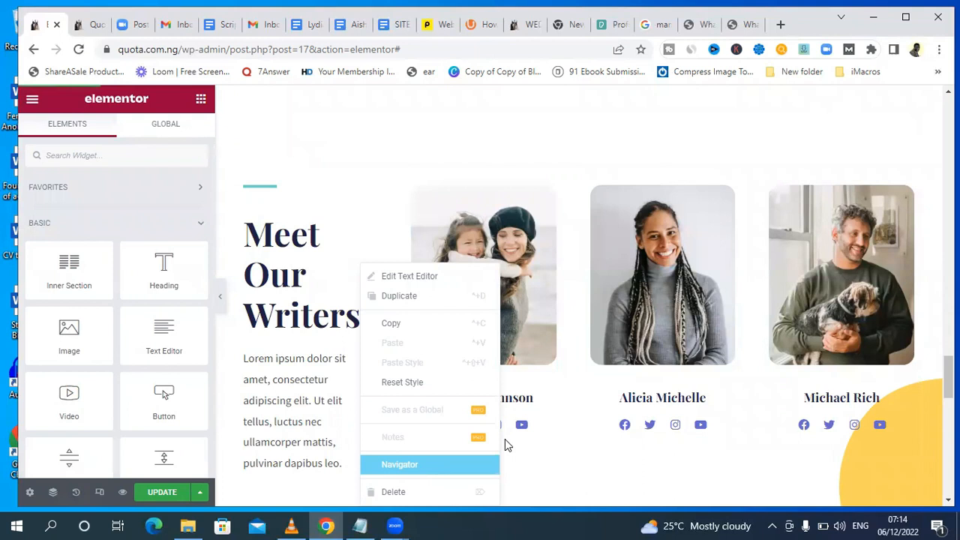
click(395, 492)
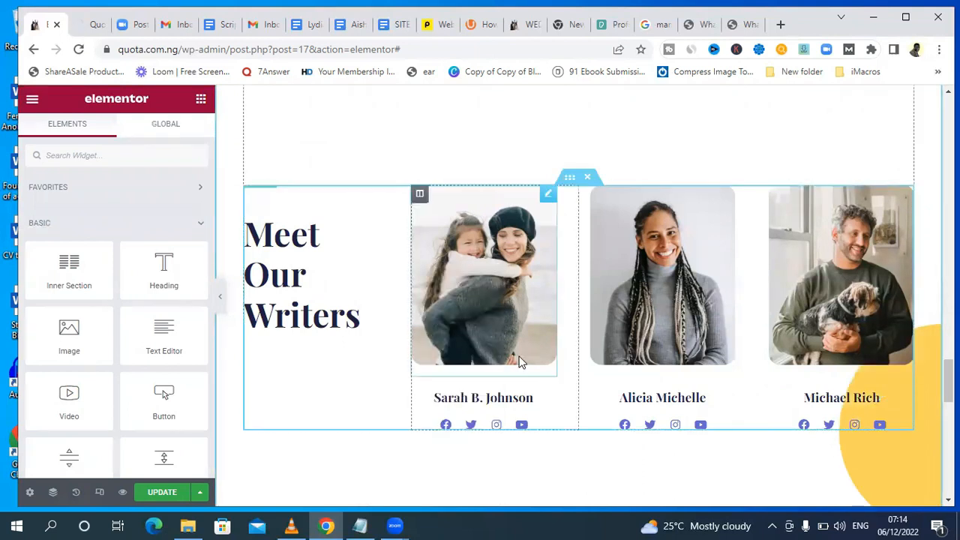
click(357, 223)
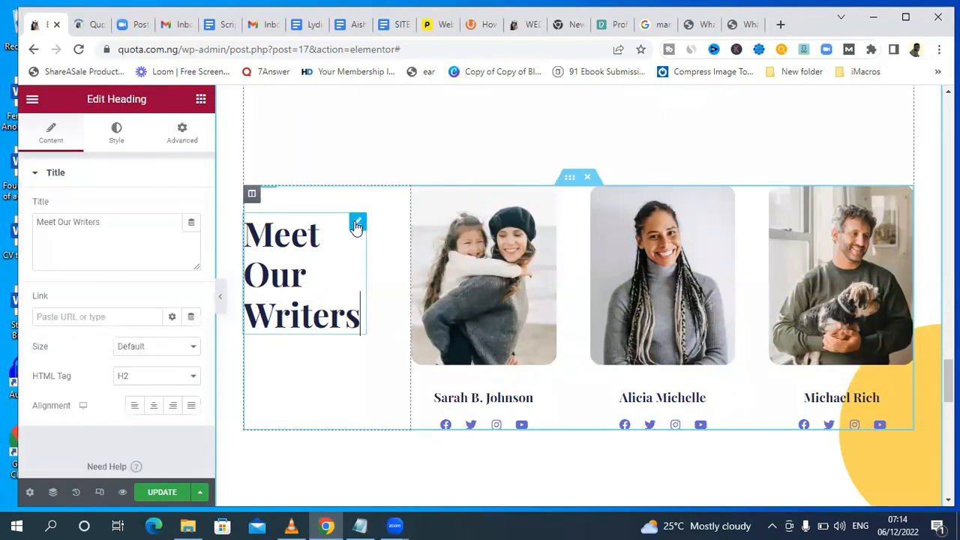
click(119, 142)
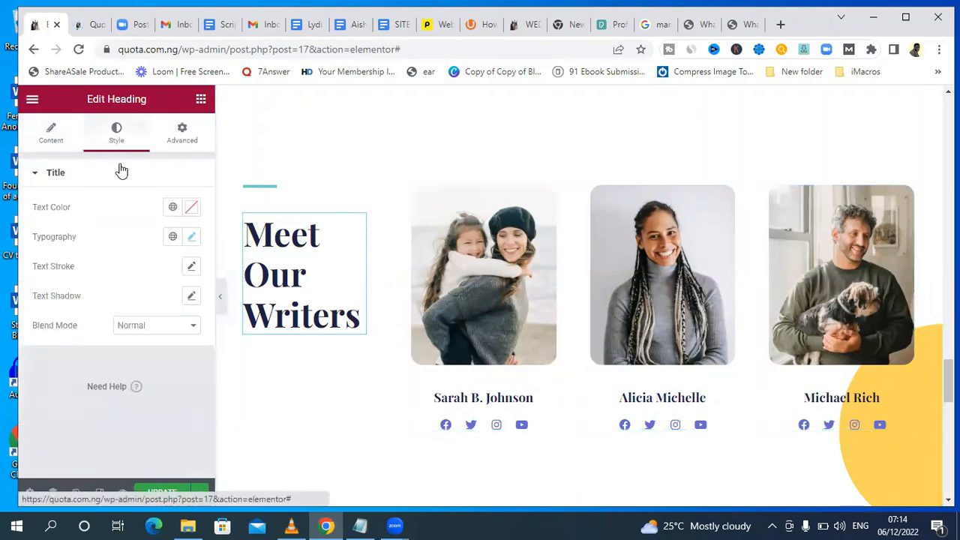
click(191, 237)
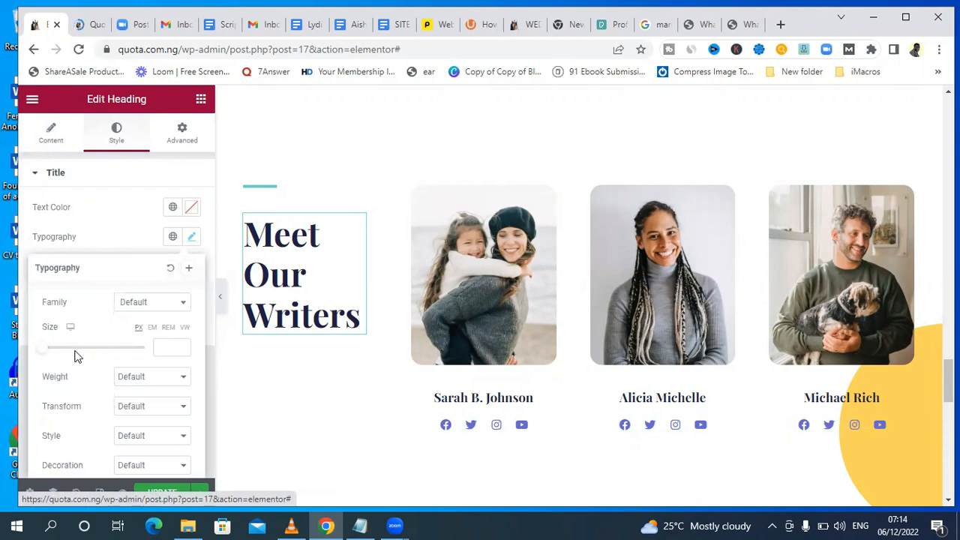
drag(44, 355, 66, 344)
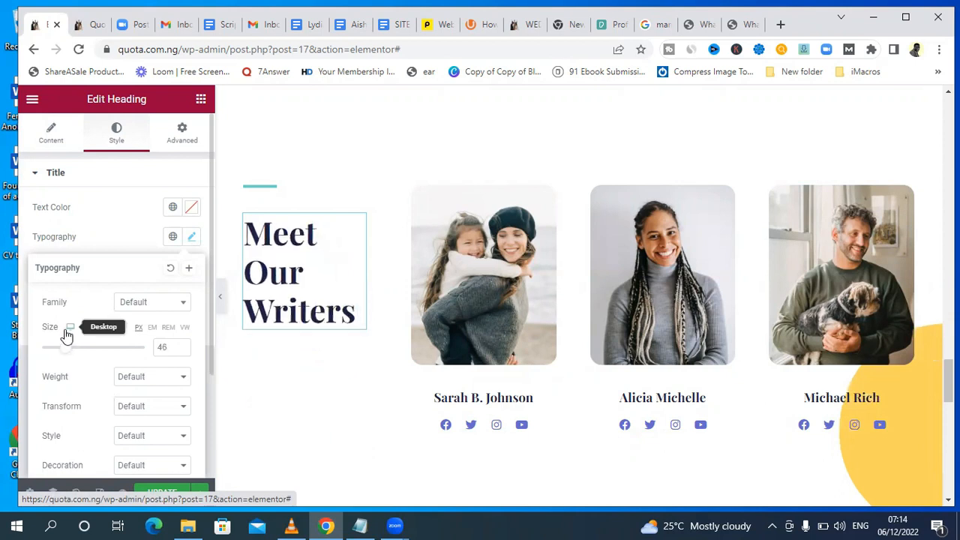
click(500, 145)
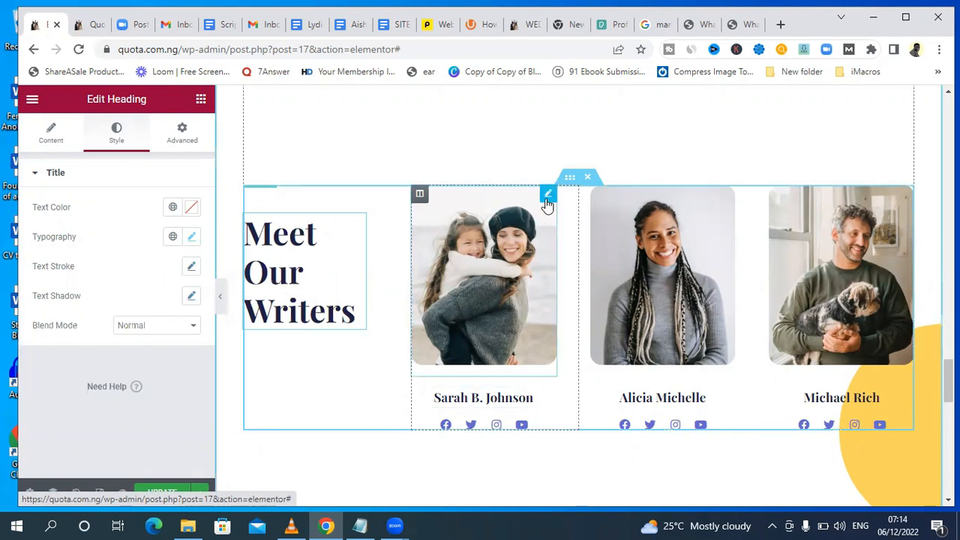
Replace the first writer's photo with the portrait of the woman in the black-and-white patterned top, and enter her full name below it.
click(546, 196)
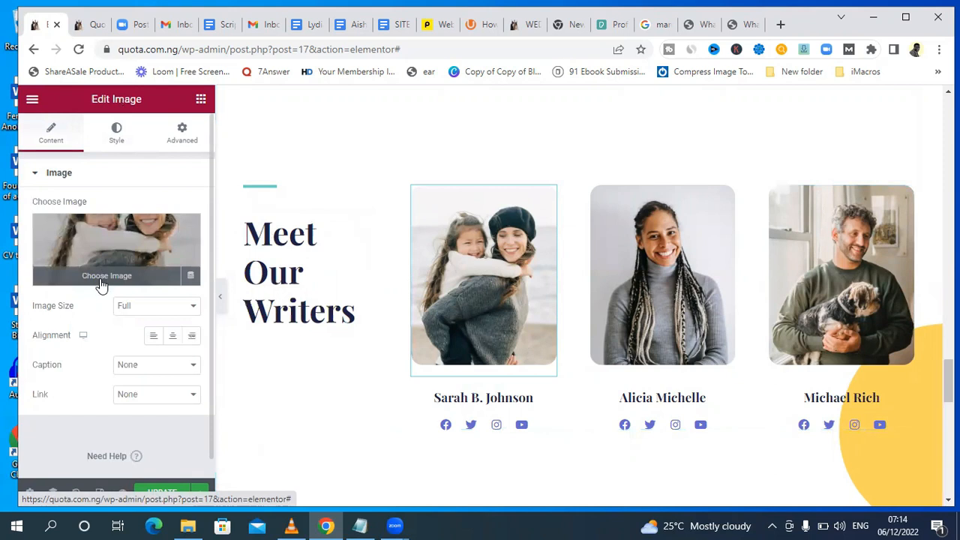
click(101, 286)
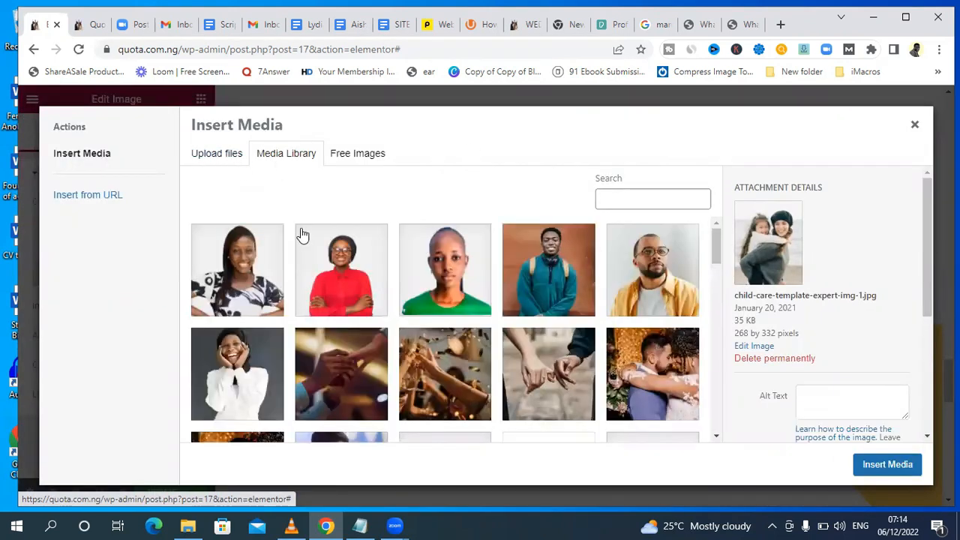
click(238, 272)
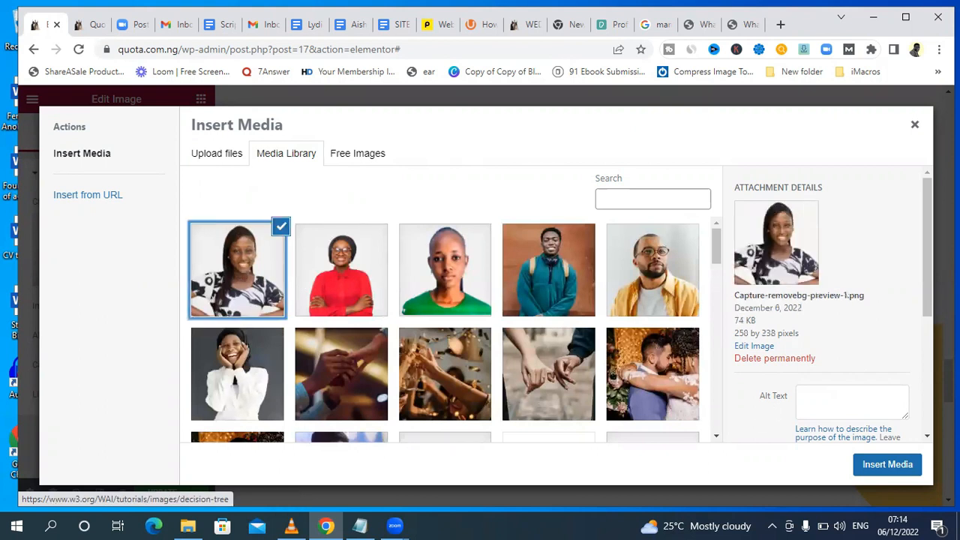
click(882, 465)
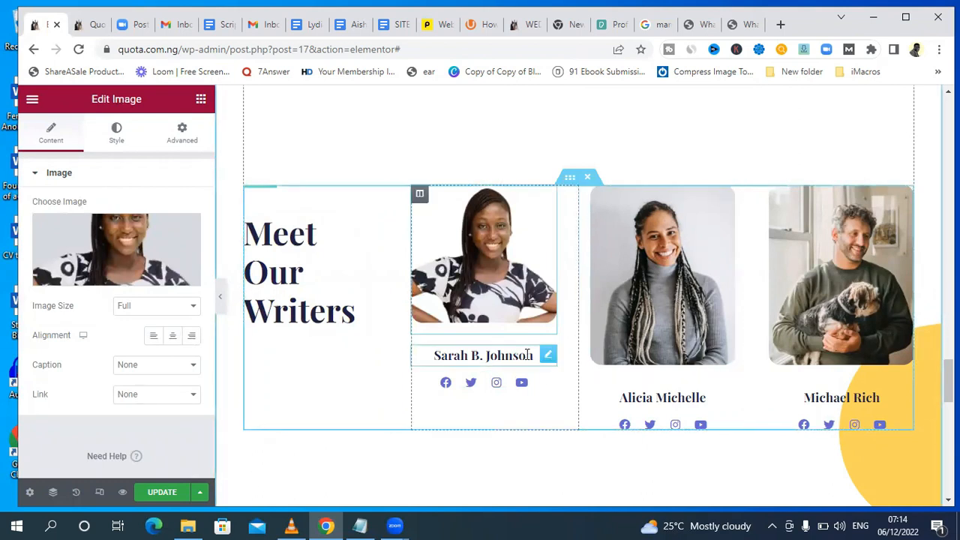
drag(533, 356, 430, 356)
text(sa)
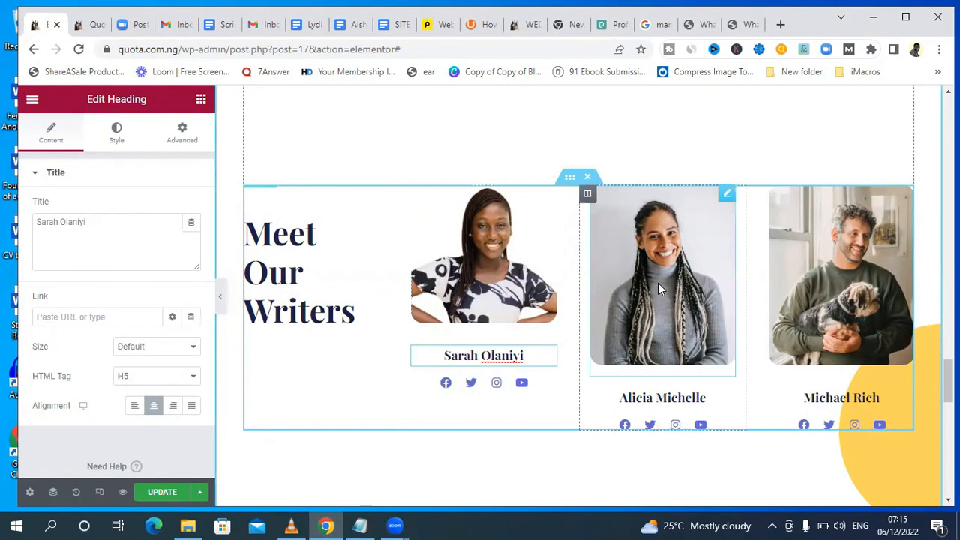
Replace the second writer's photo with the media library portrait of the woman in the red top and glasses.
click(727, 194)
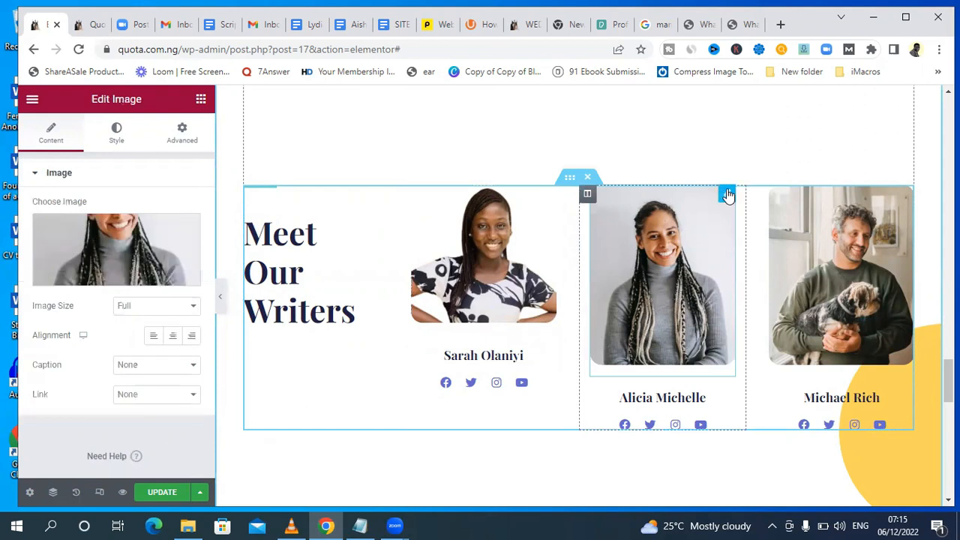
click(108, 277)
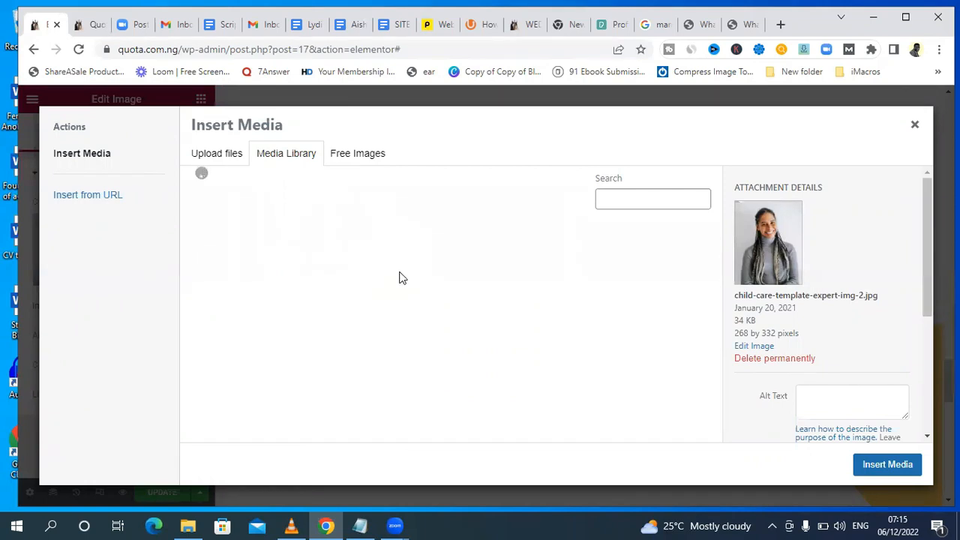
click(347, 281)
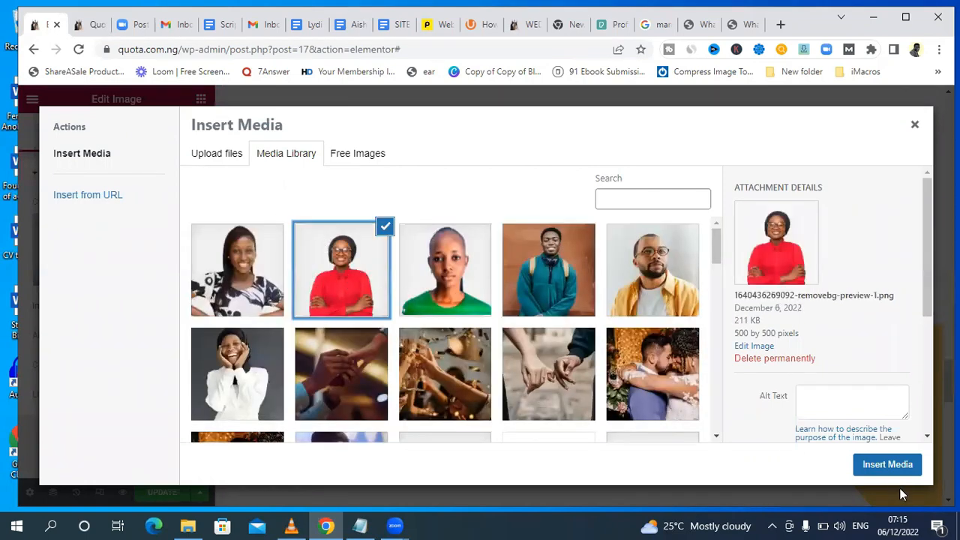
click(885, 468)
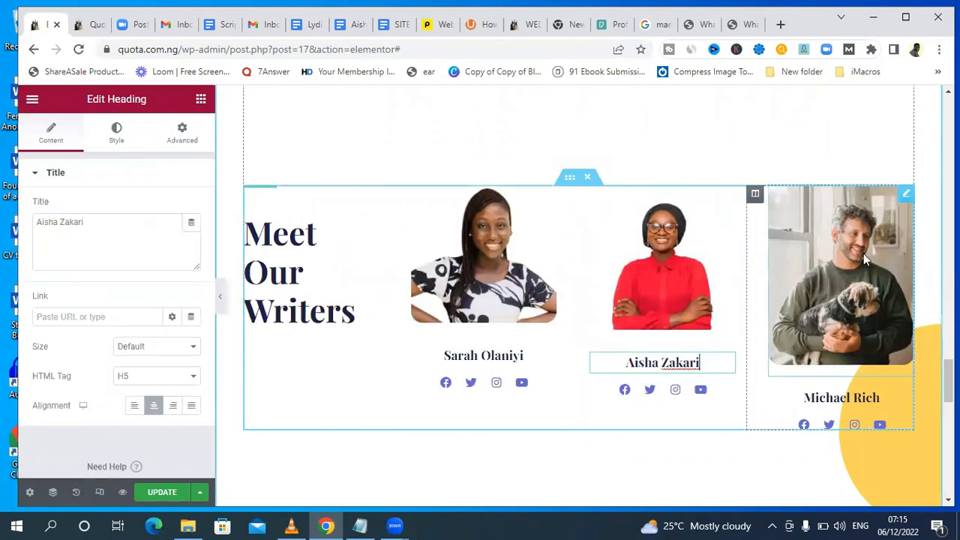
Replace the third writer's photo with the media library portrait of the woman in the green top, and enter her full name below it.
click(863, 253)
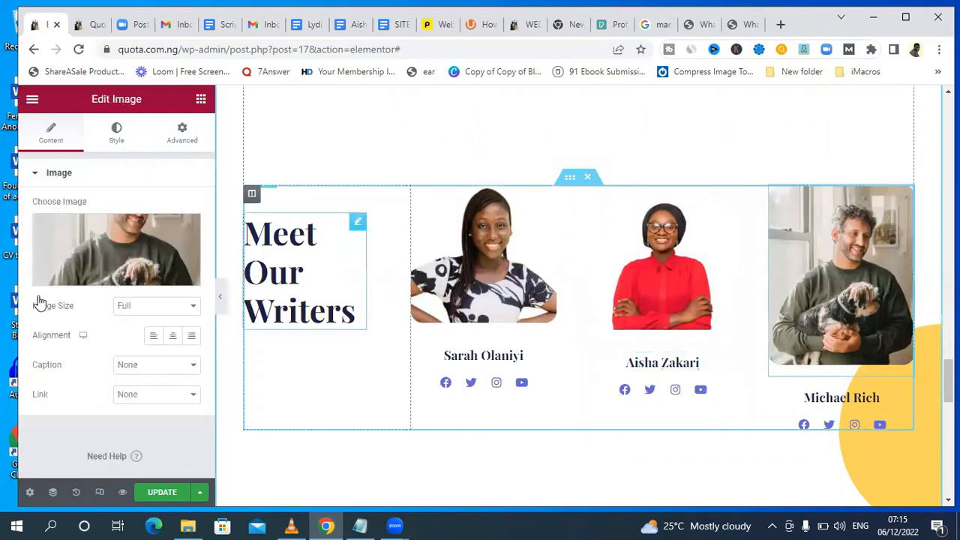
click(109, 279)
click(240, 162)
click(448, 289)
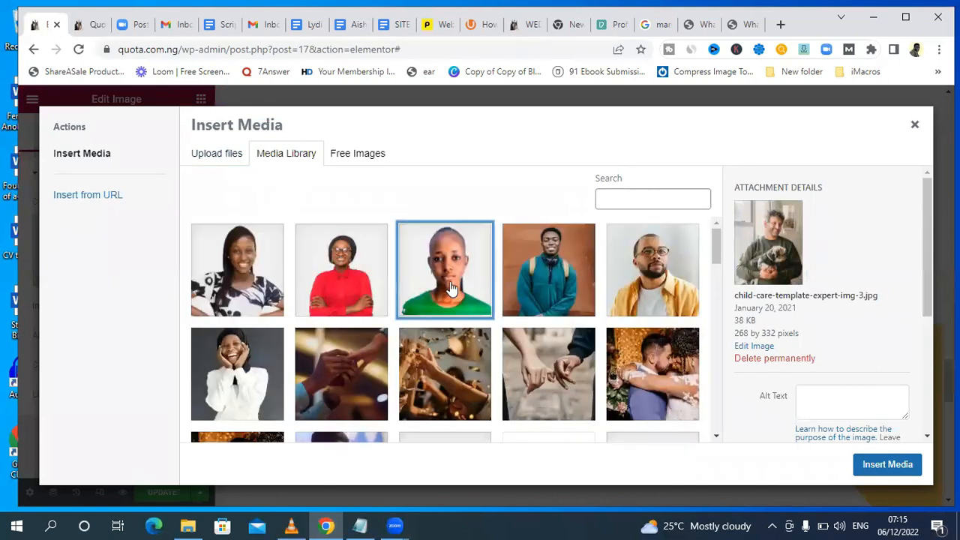
click(885, 473)
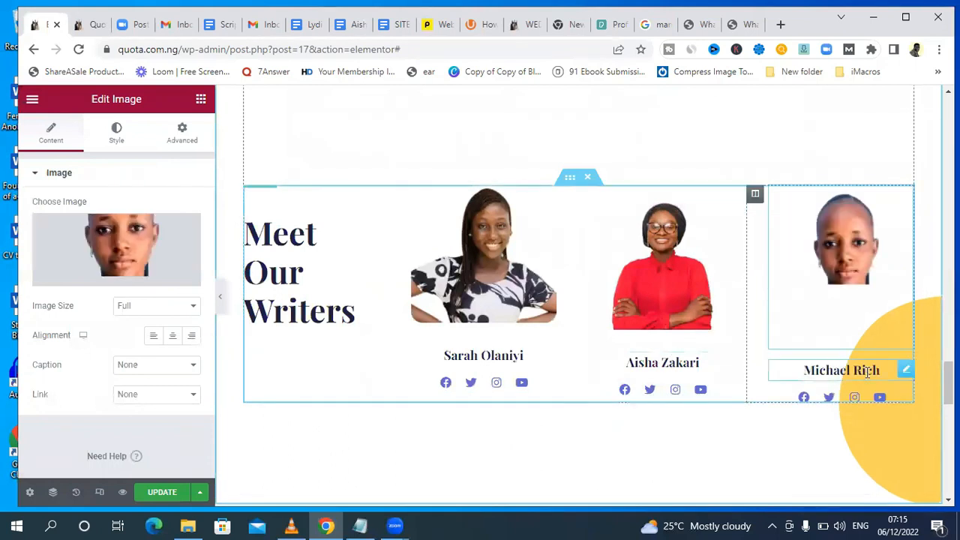
drag(872, 370, 797, 371)
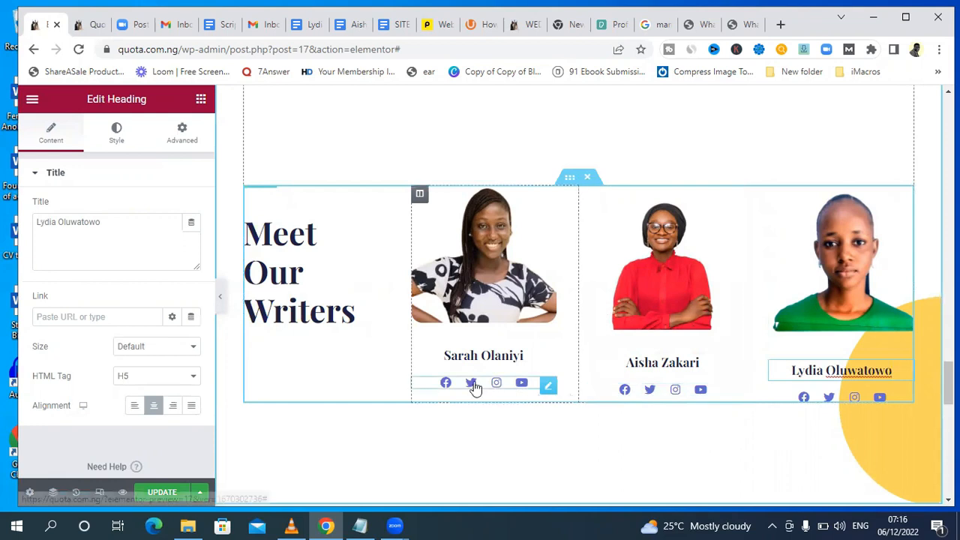
Remove the Facebook, Twitter and YouTube items from the social icons below the first writer.
click(549, 387)
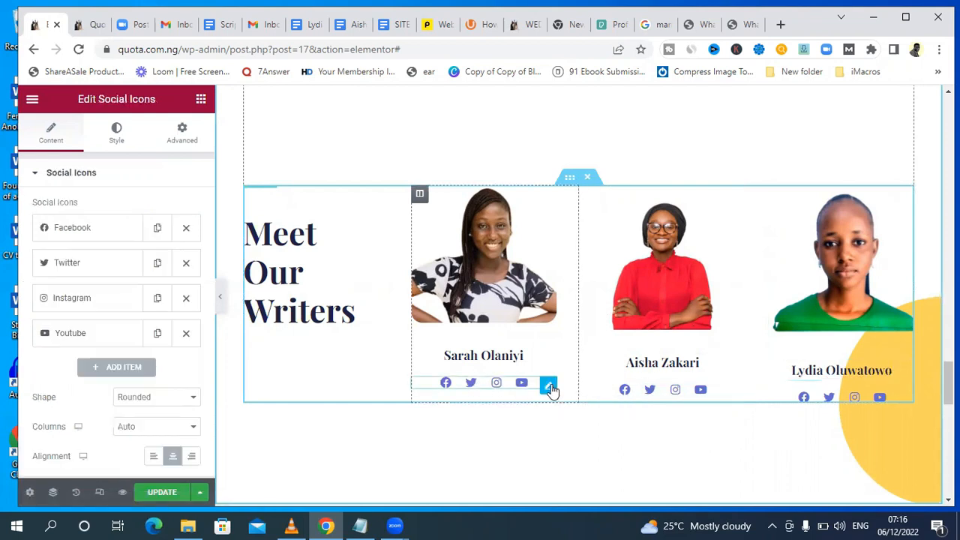
click(186, 229)
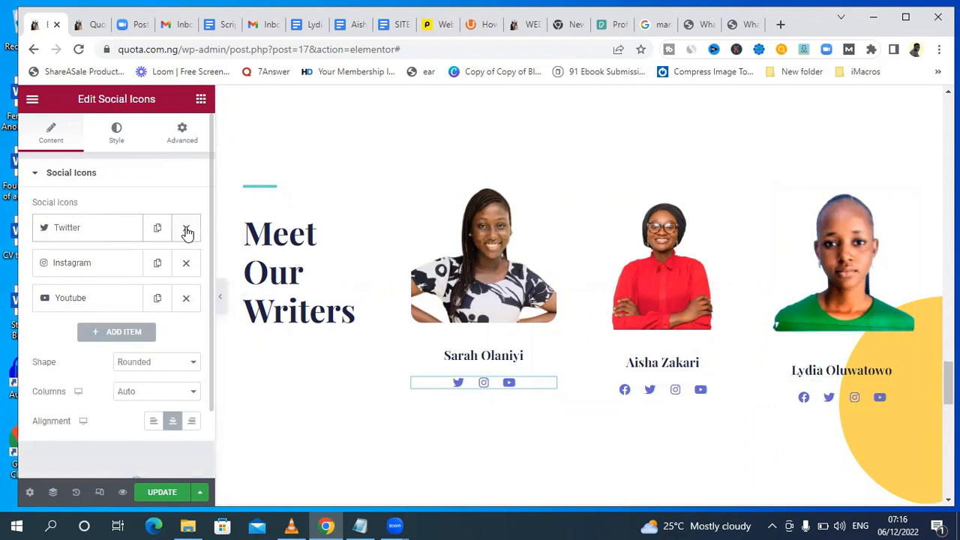
click(186, 229)
click(187, 265)
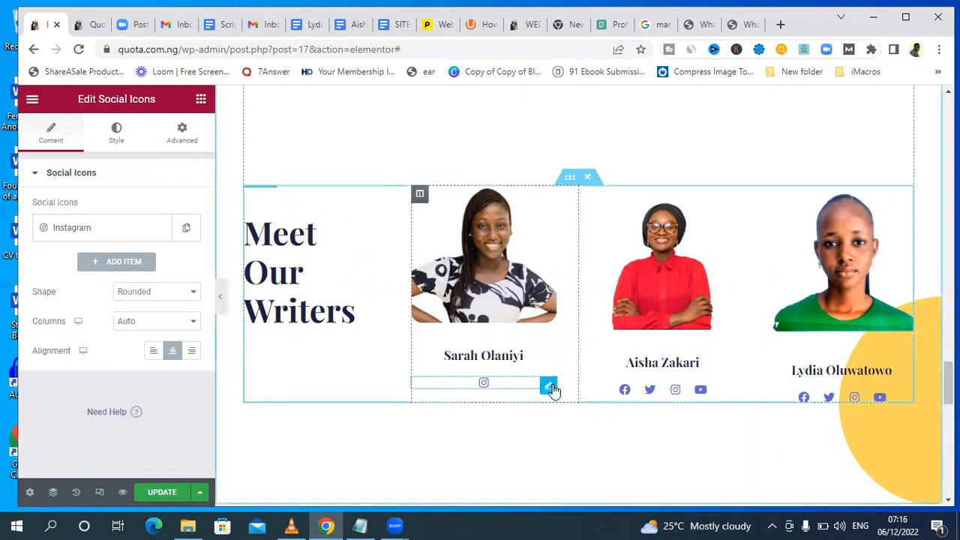
Delete the social icons widgets below all three writers in the Meet Our Writers section.
right_click(551, 388)
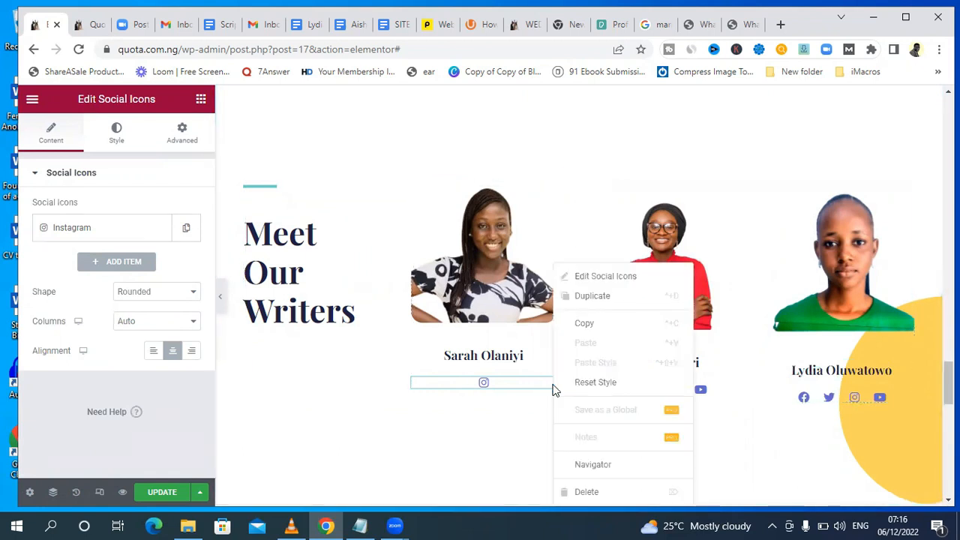
click(622, 491)
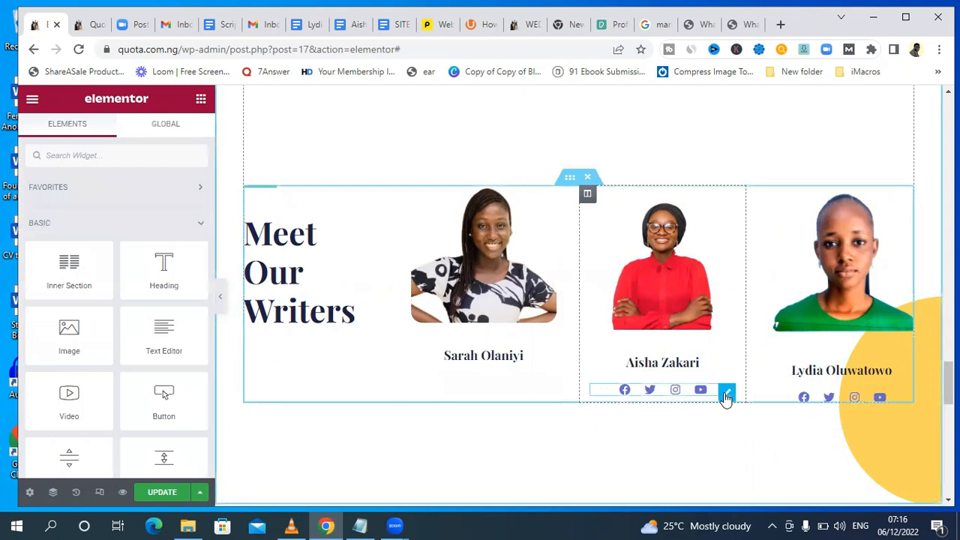
right_click(726, 397)
click(775, 492)
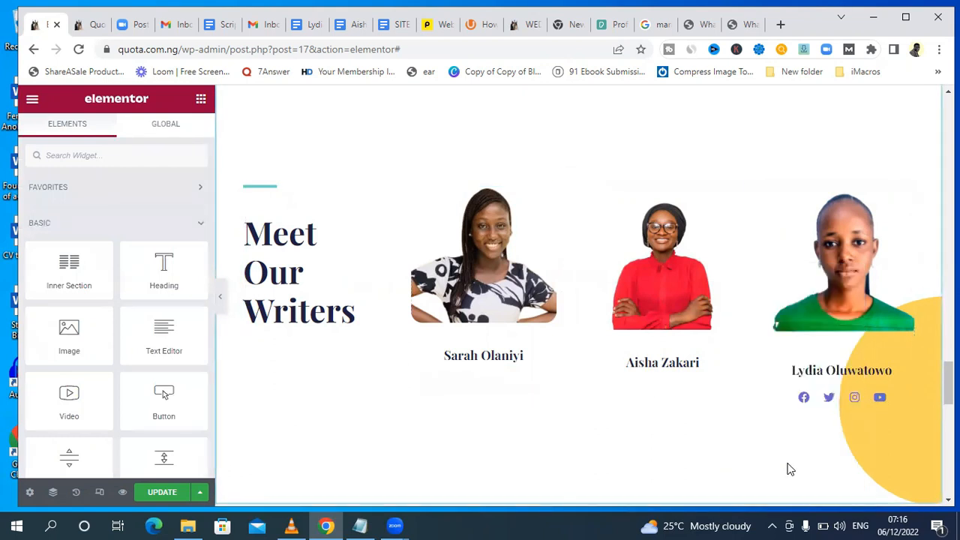
right_click(904, 399)
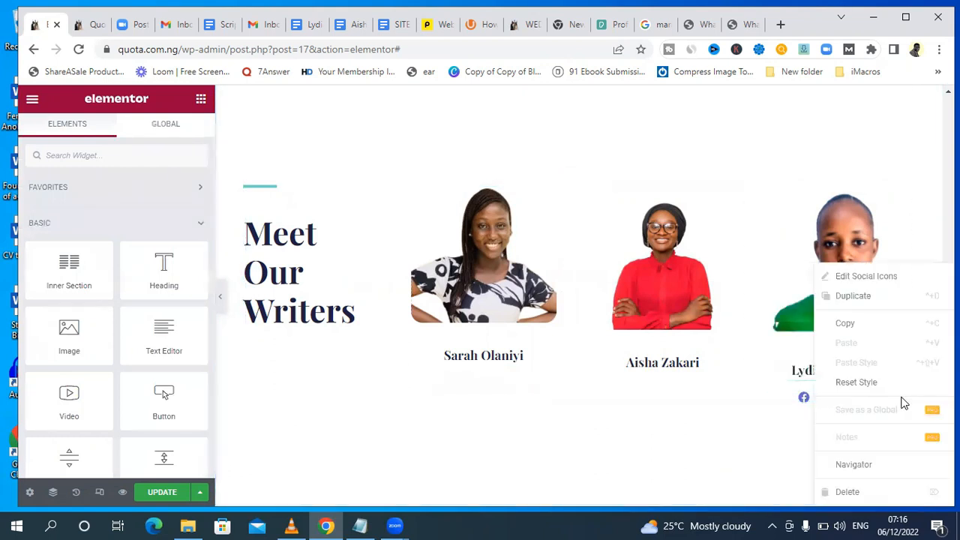
click(859, 492)
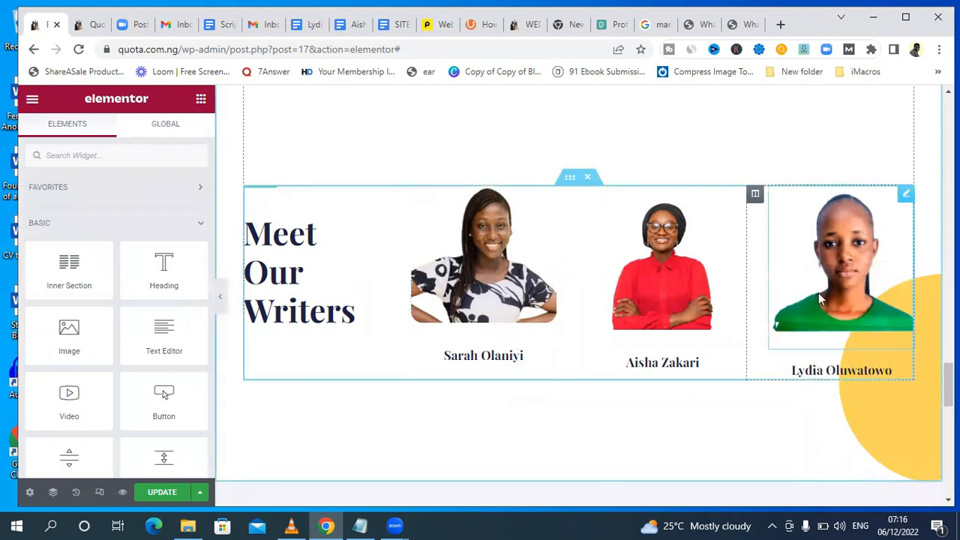
Look over the newsletter and footer sections below the writers, and return to the start of the homepage.
scroll(579, 295, down, 10)
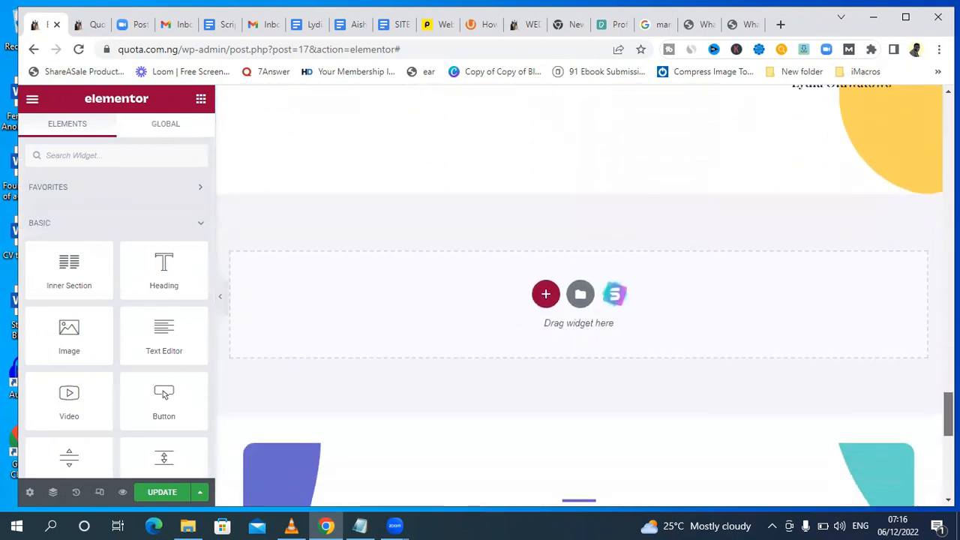
scroll(270, 260, down, 2)
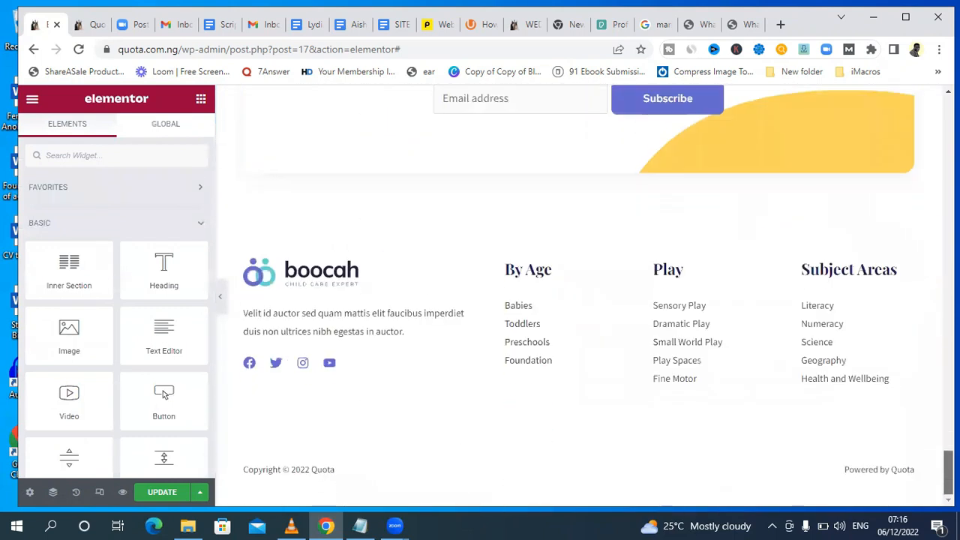
scroll(270, 260, up, 3)
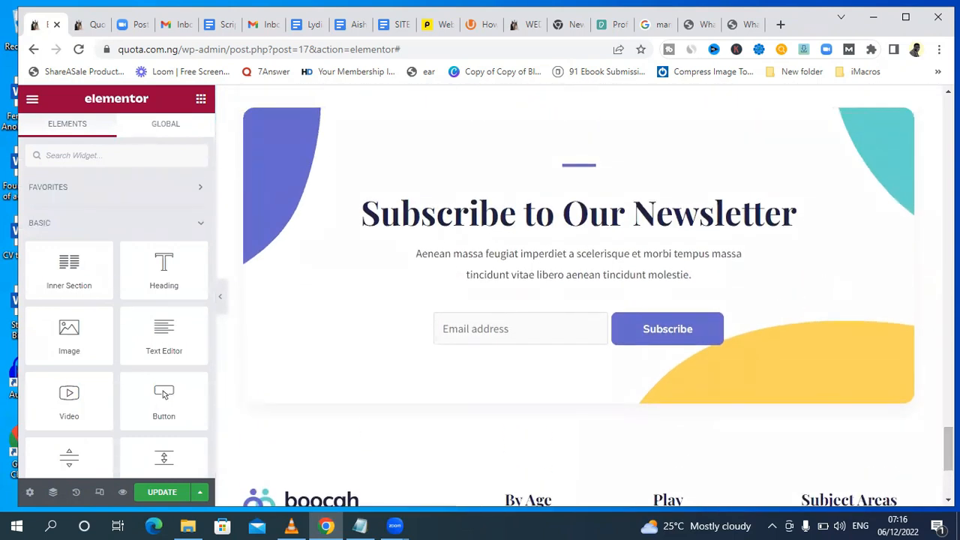
scroll(579, 296, down, 3)
scroll(579, 295, up, 5)
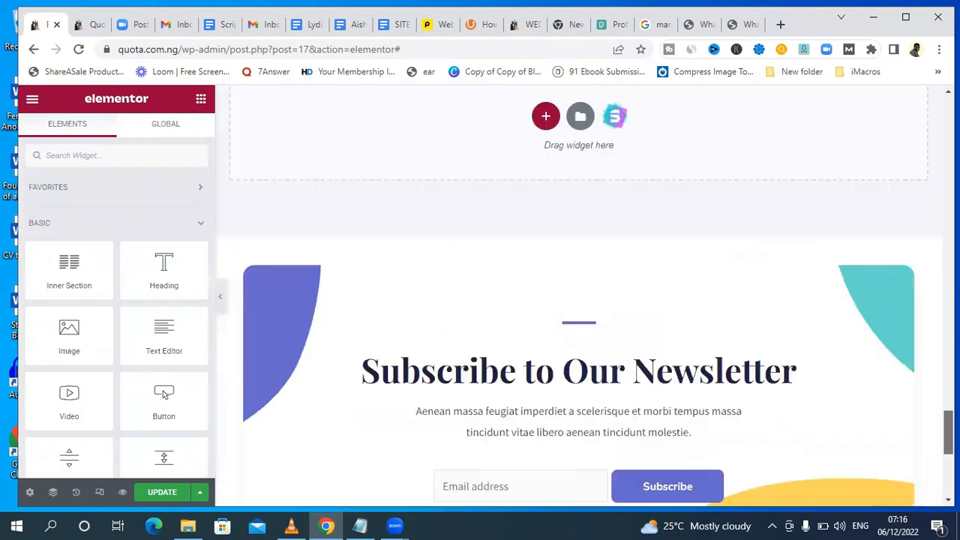
scroll(579, 295, up, 5)
drag(948, 387, 946, 105)
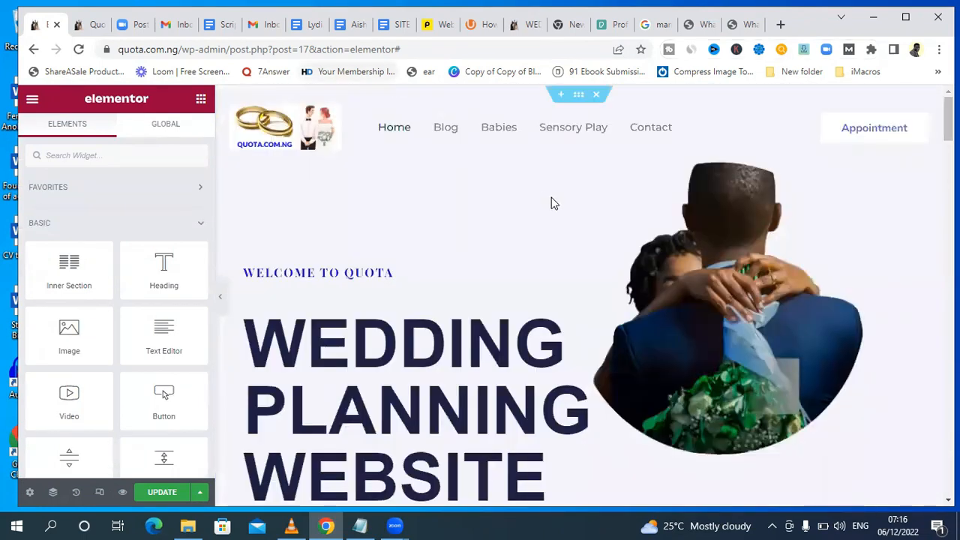
Delete the Meet Our Writers inner section and undo the deletion.
drag(954, 131, 946, 382)
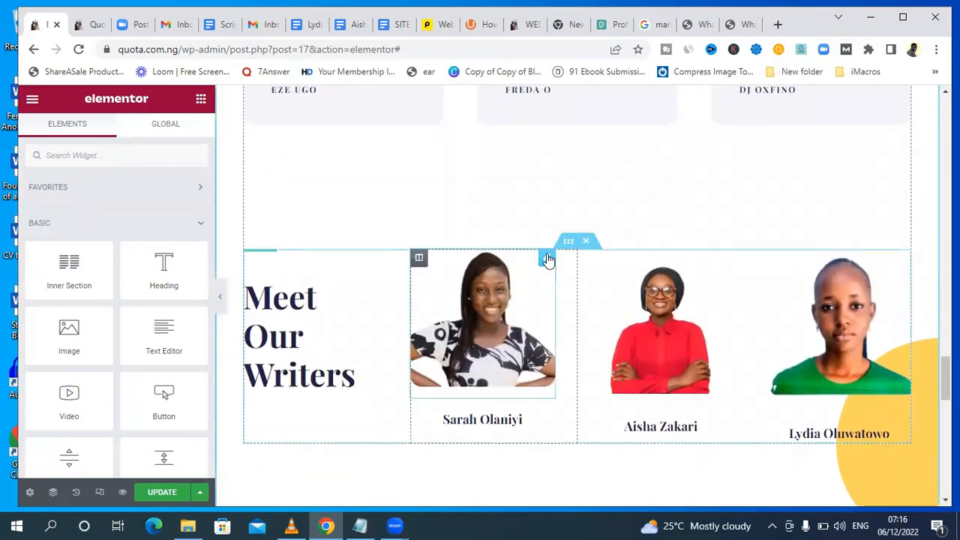
click(588, 248)
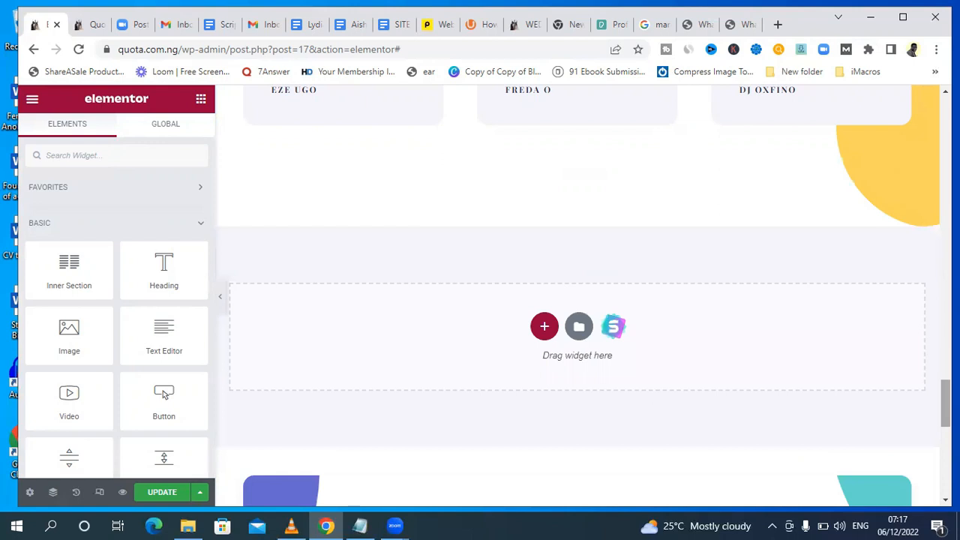
scroll(584, 295, up, 3)
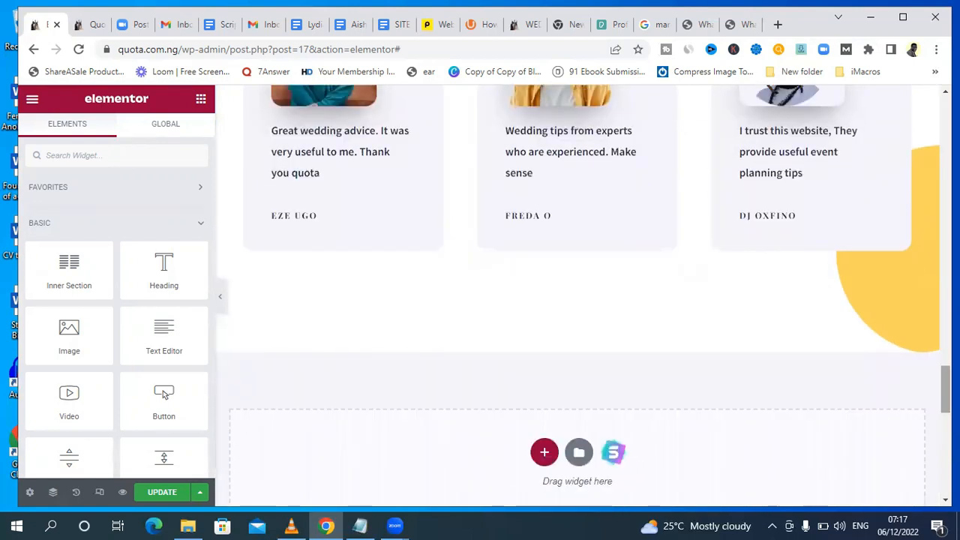
key(ctrl+z)
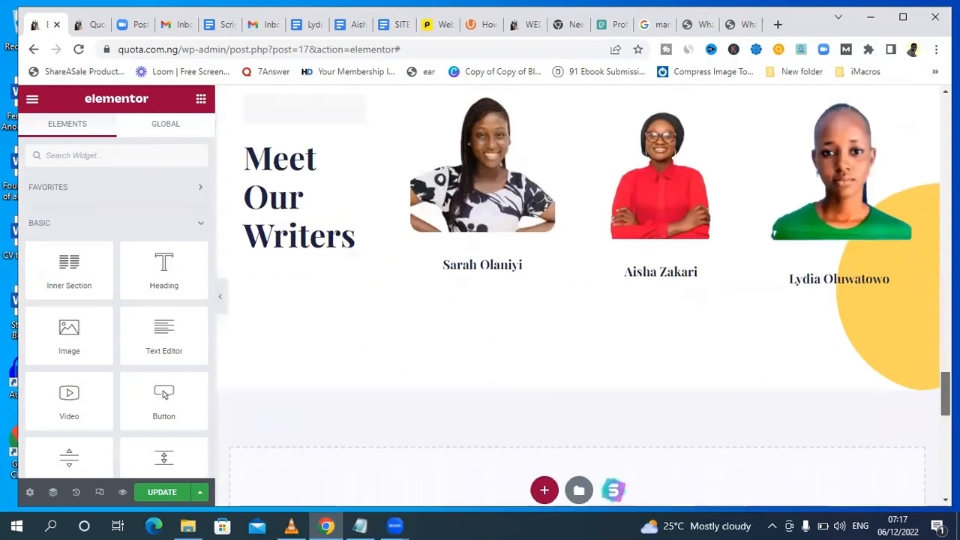
Save the homepage changes with the Meet Our Writers section in place.
scroll(349, 488, down, 4)
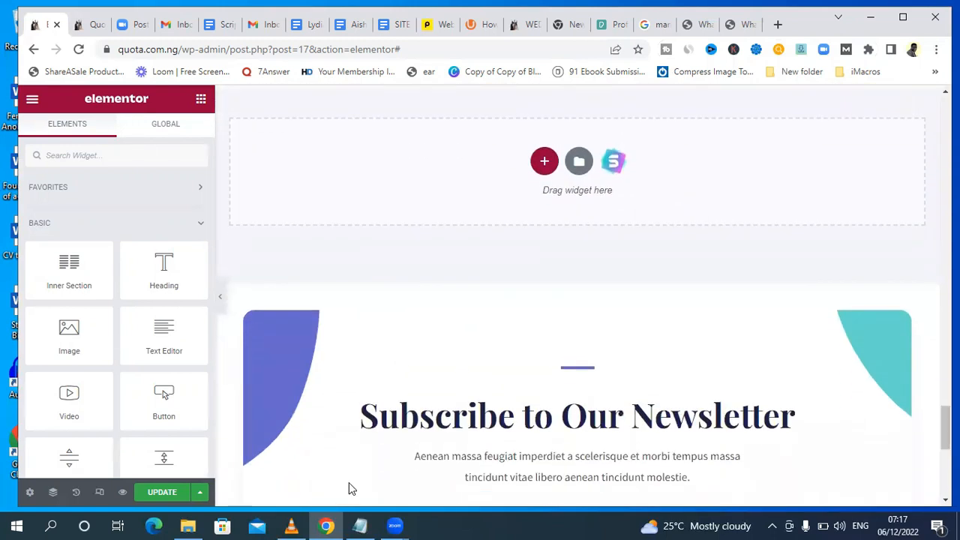
key(ctrl+s)
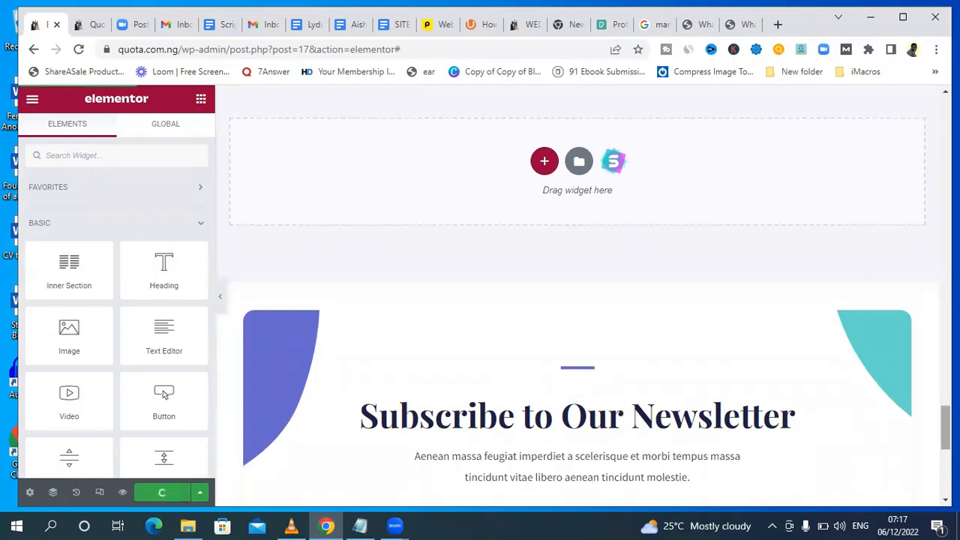
scroll(584, 258, down, 6)
Review the updated homepage in the preview tab, including the testimonials and Our Areas of Focus sections, and return to the Elementor editor.
scroll(584, 257, up, 3)
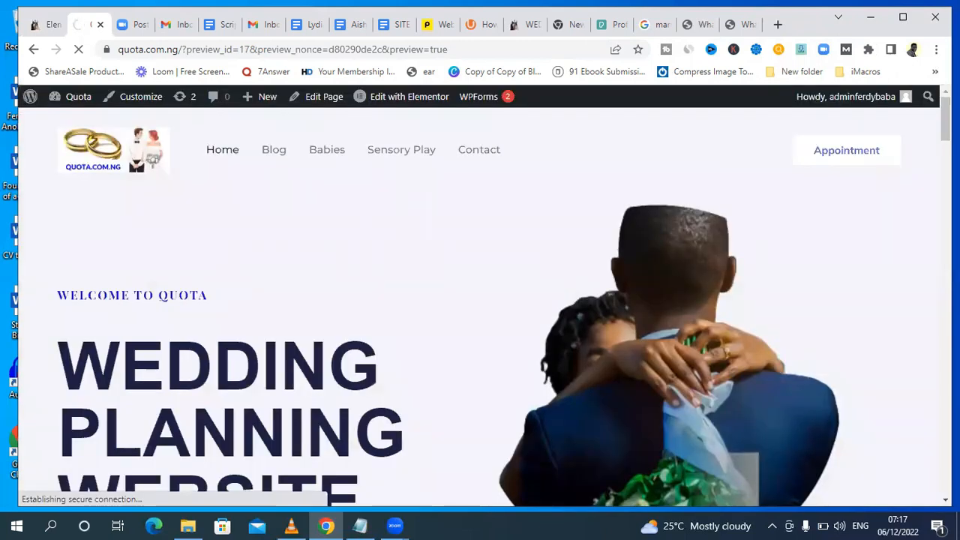
scroll(480, 308, down, 8)
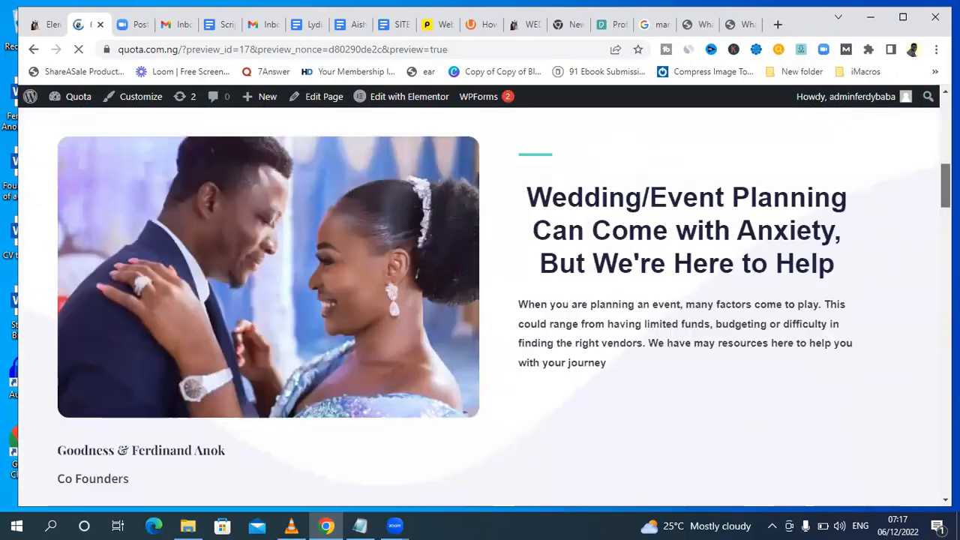
scroll(480, 307, down, 15)
scroll(480, 307, down, 12)
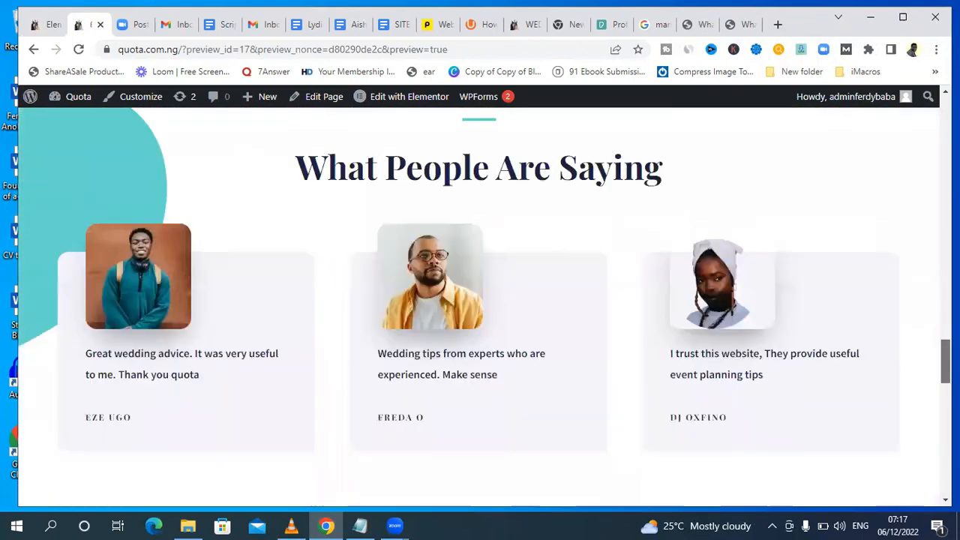
scroll(480, 307, down, 10)
scroll(480, 307, down, 3)
scroll(480, 308, up, 10)
scroll(540, 210, up, 4)
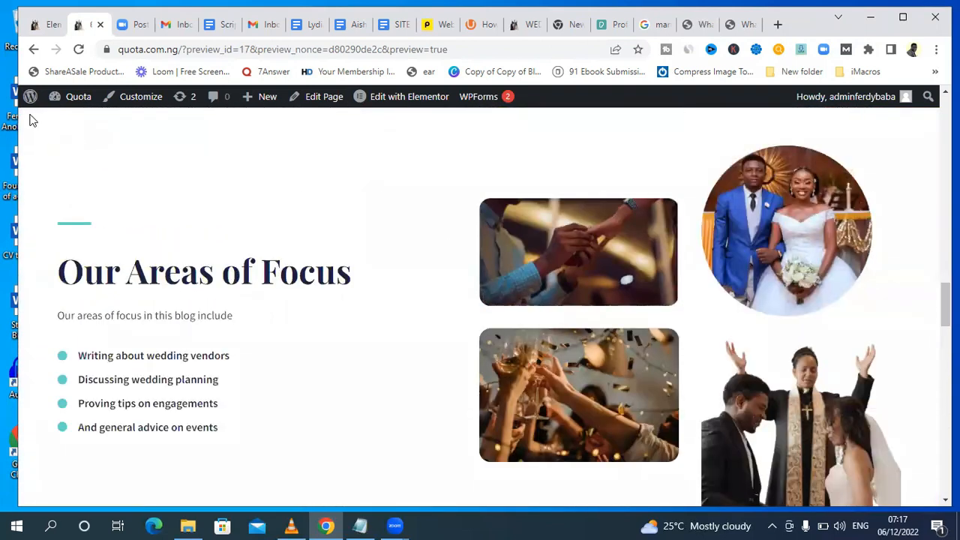
click(41, 27)
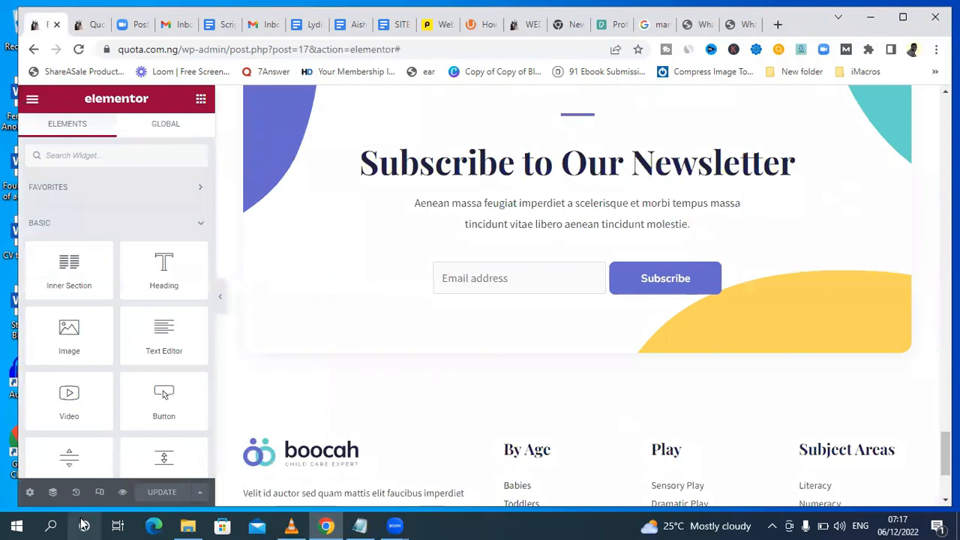
click(100, 492)
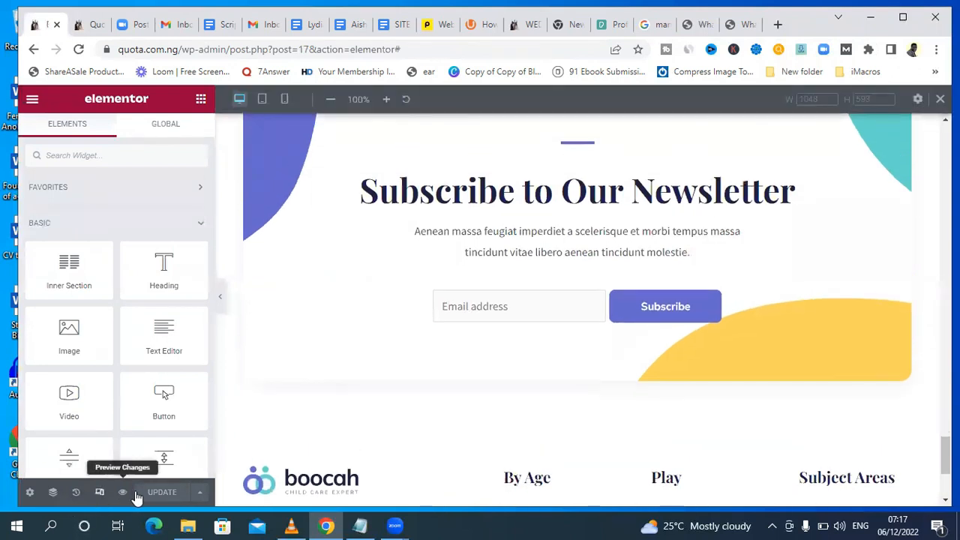
click(123, 492)
click(100, 24)
click(98, 492)
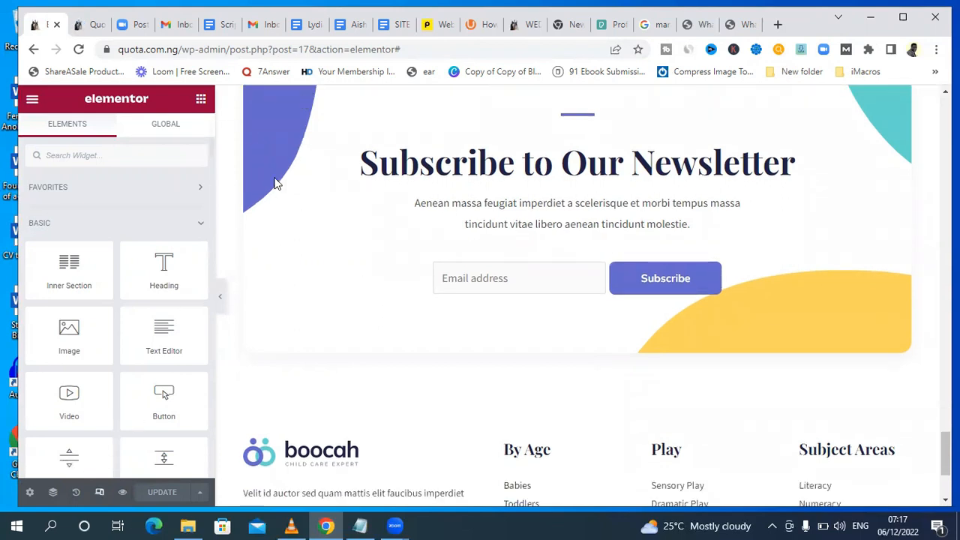
Switch the editor to the mobile responsive view and go to the hero section at the start of the page.
scroll(393, 392, up, 10)
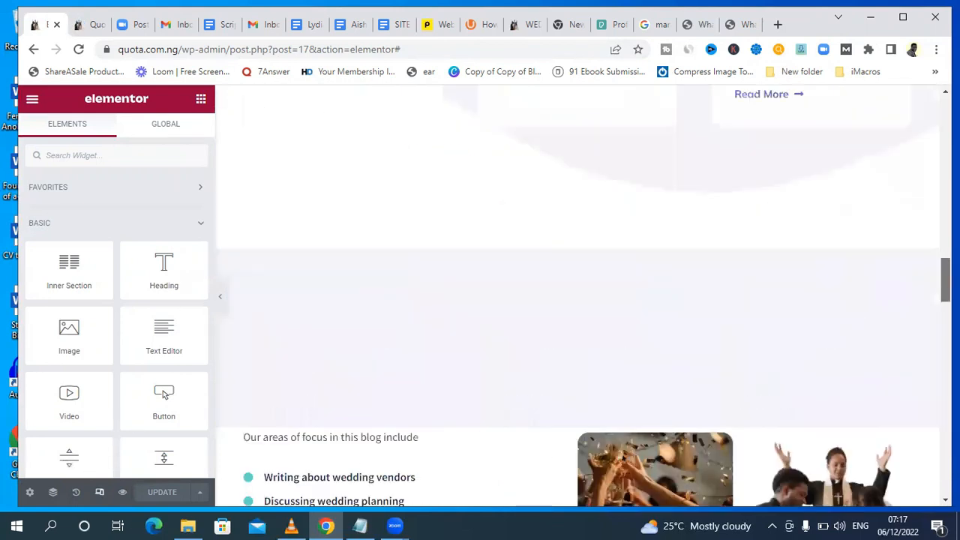
click(101, 492)
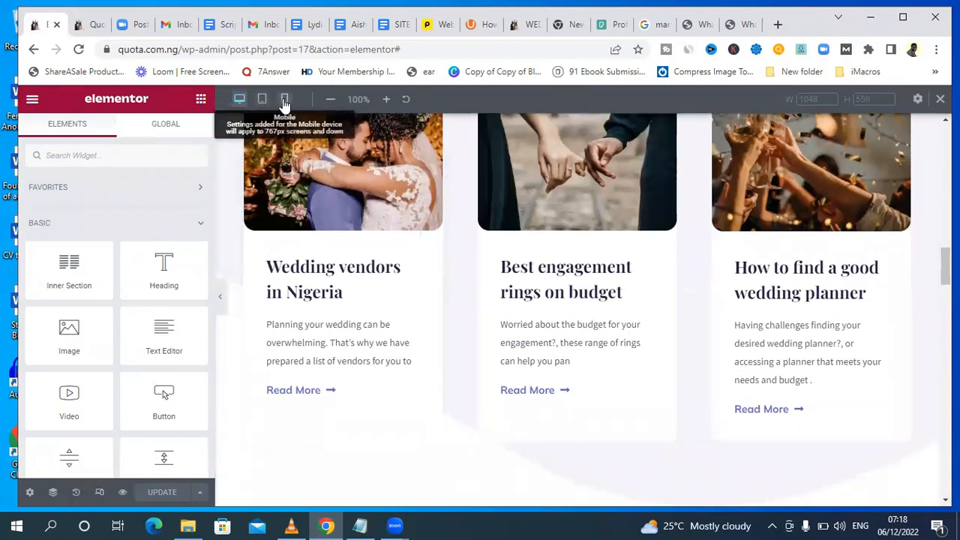
click(285, 100)
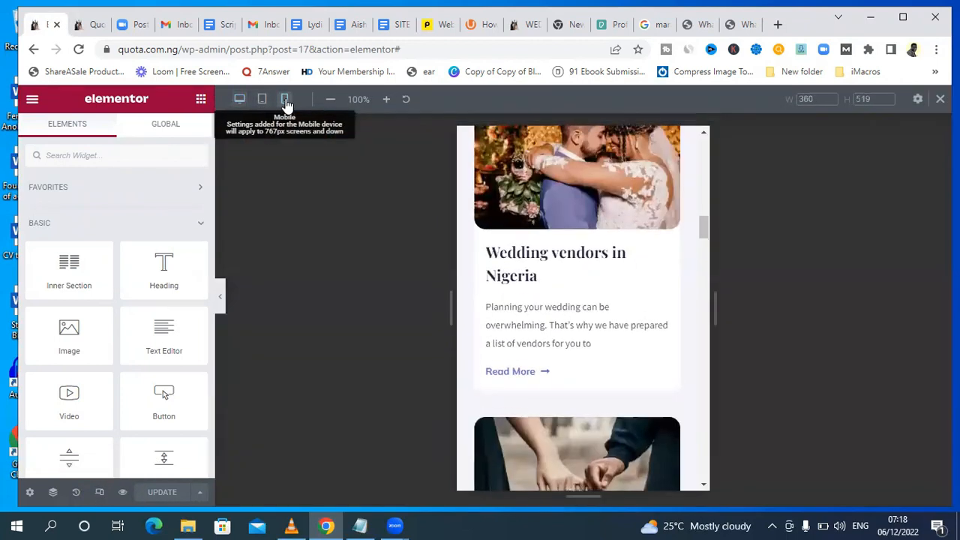
drag(704, 229, 704, 139)
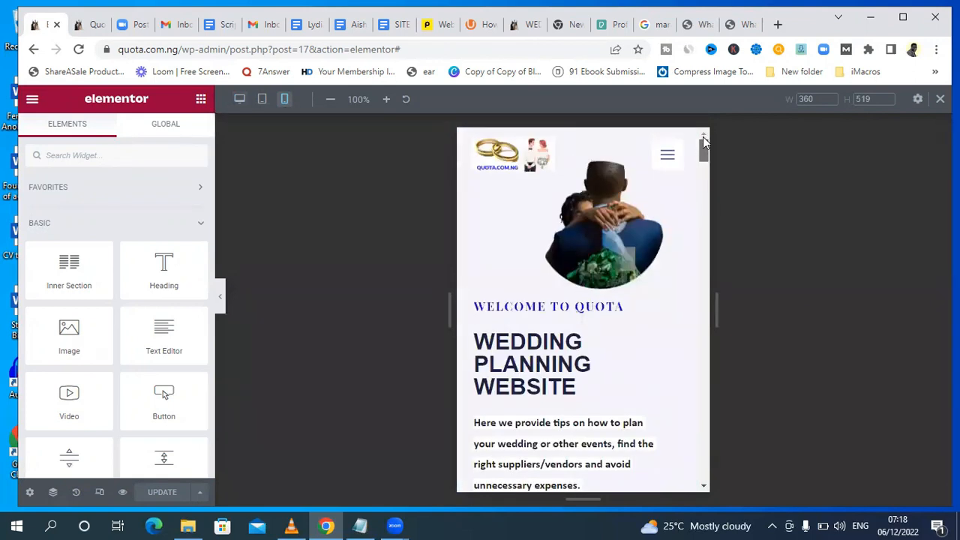
Set the mobile font size of the Welcome to QUOTA heading to 12 px.
click(620, 306)
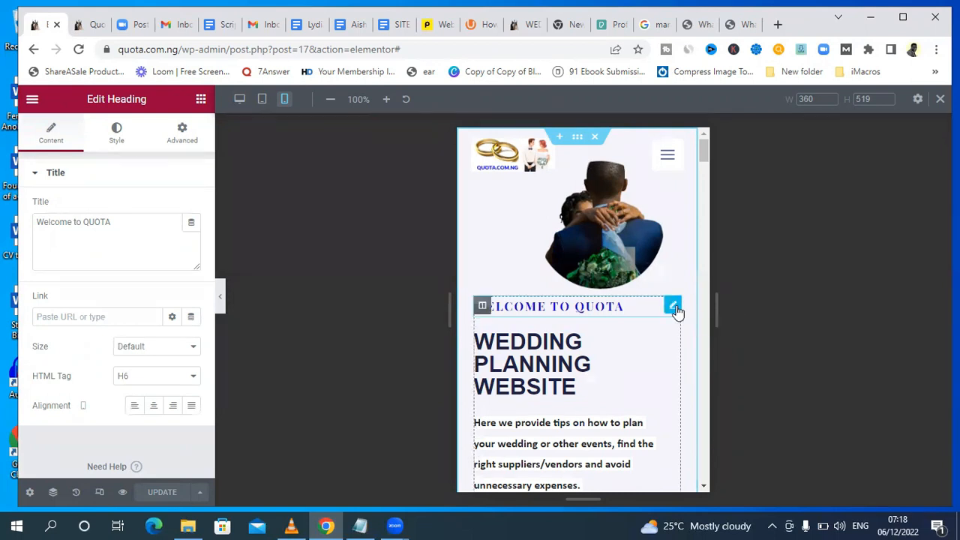
click(118, 135)
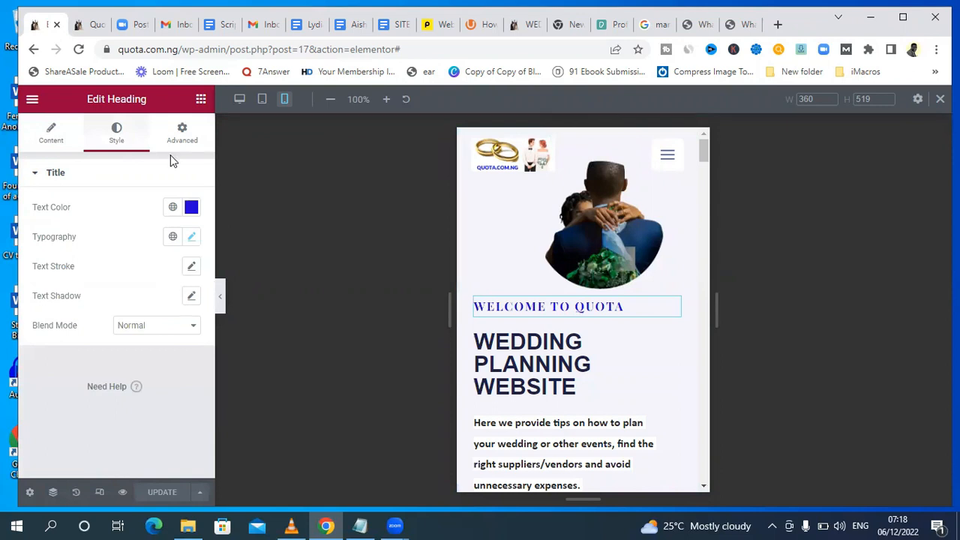
click(193, 238)
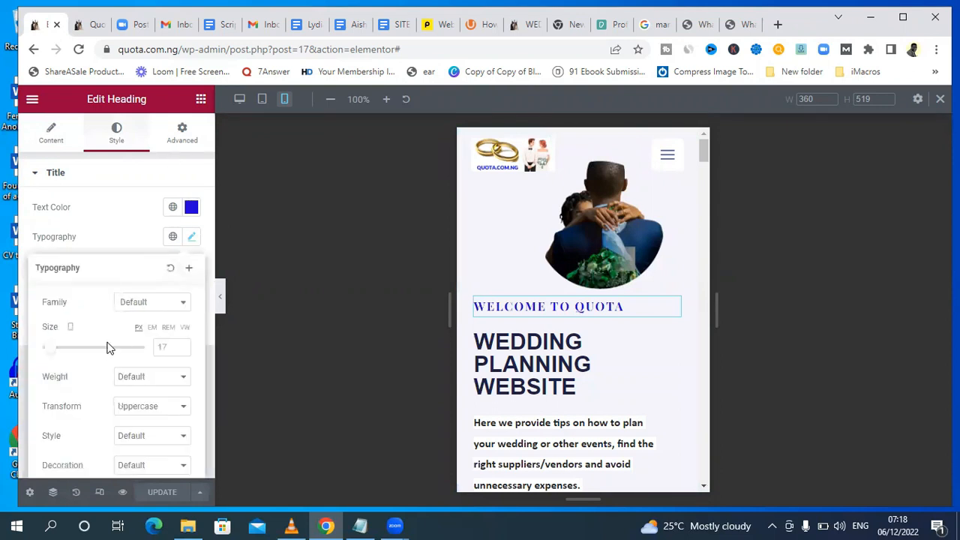
click(180, 349)
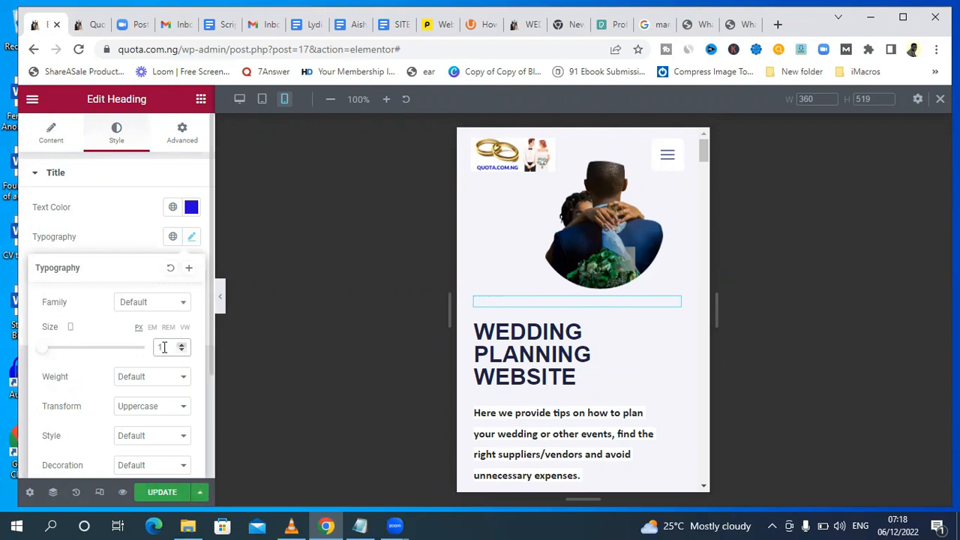
drag(41, 349, 45, 350)
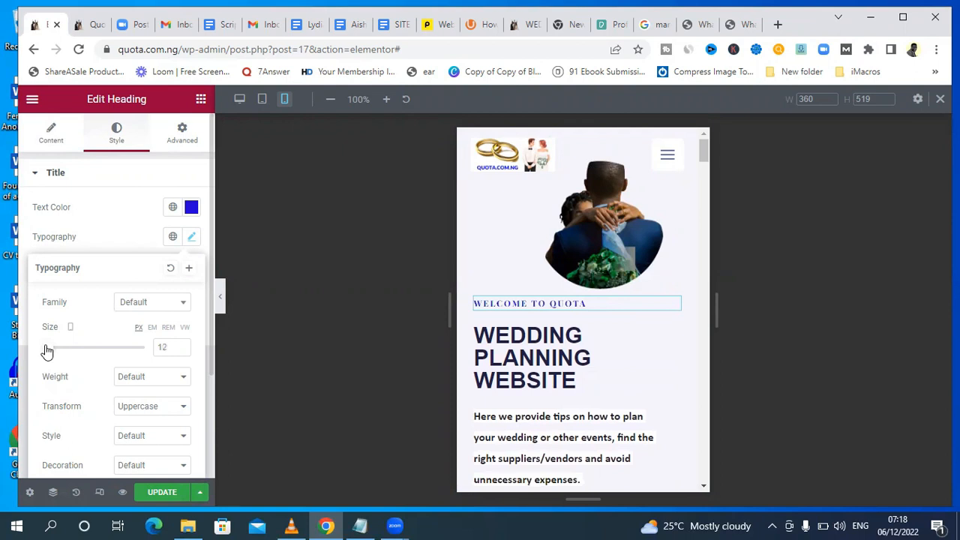